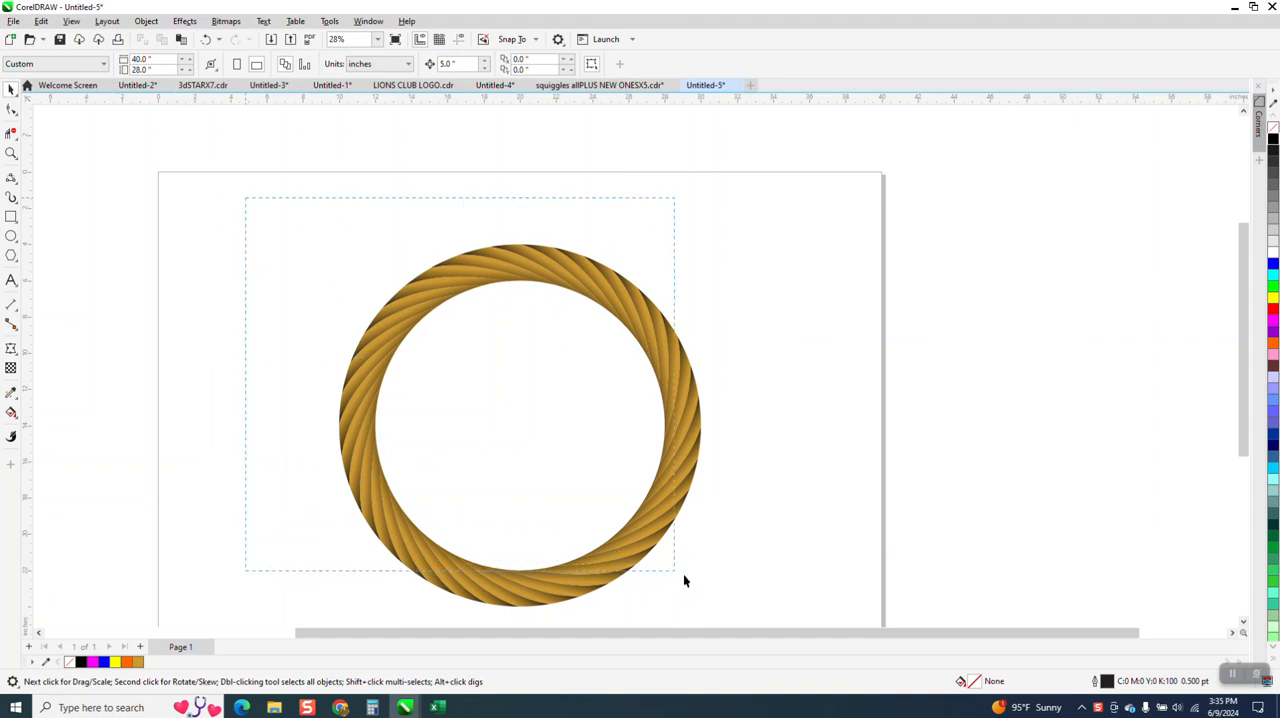
Step: Select the whole rope ring and move it 30 inches to the right, off the page
key(Right)
key(Right)
key(Right)
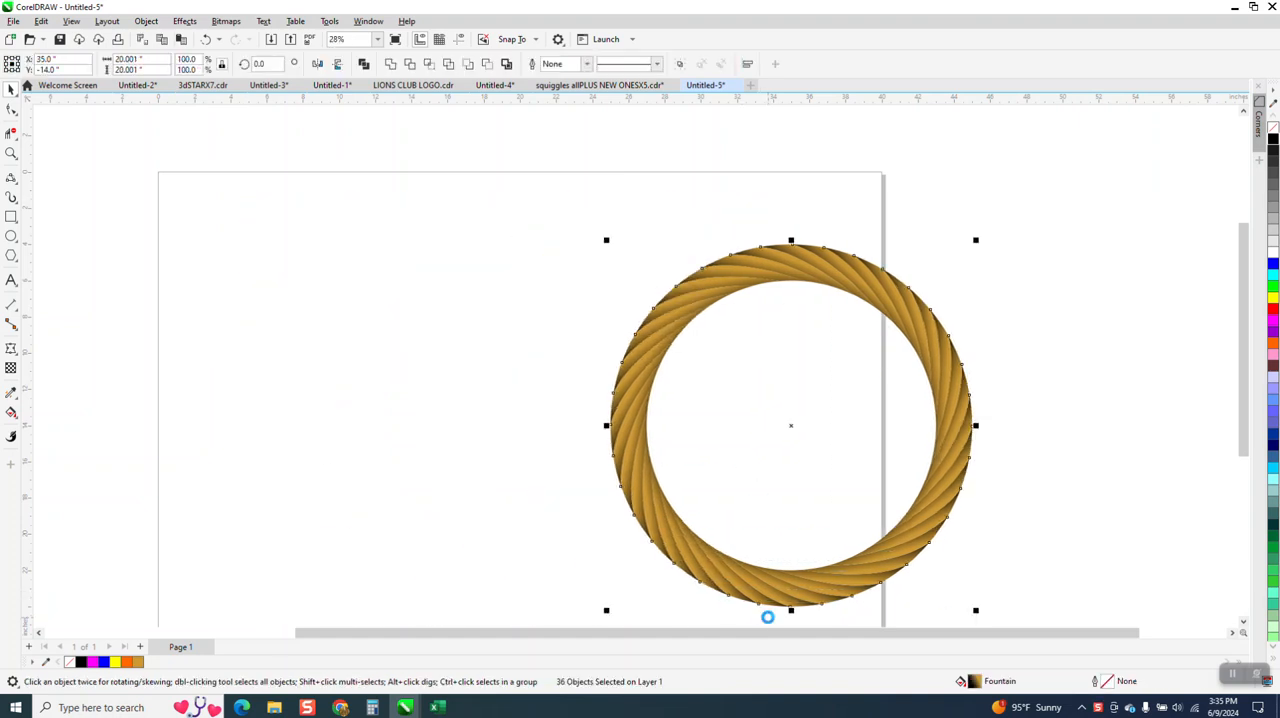
key(Right)
key(Right)
key(Right)
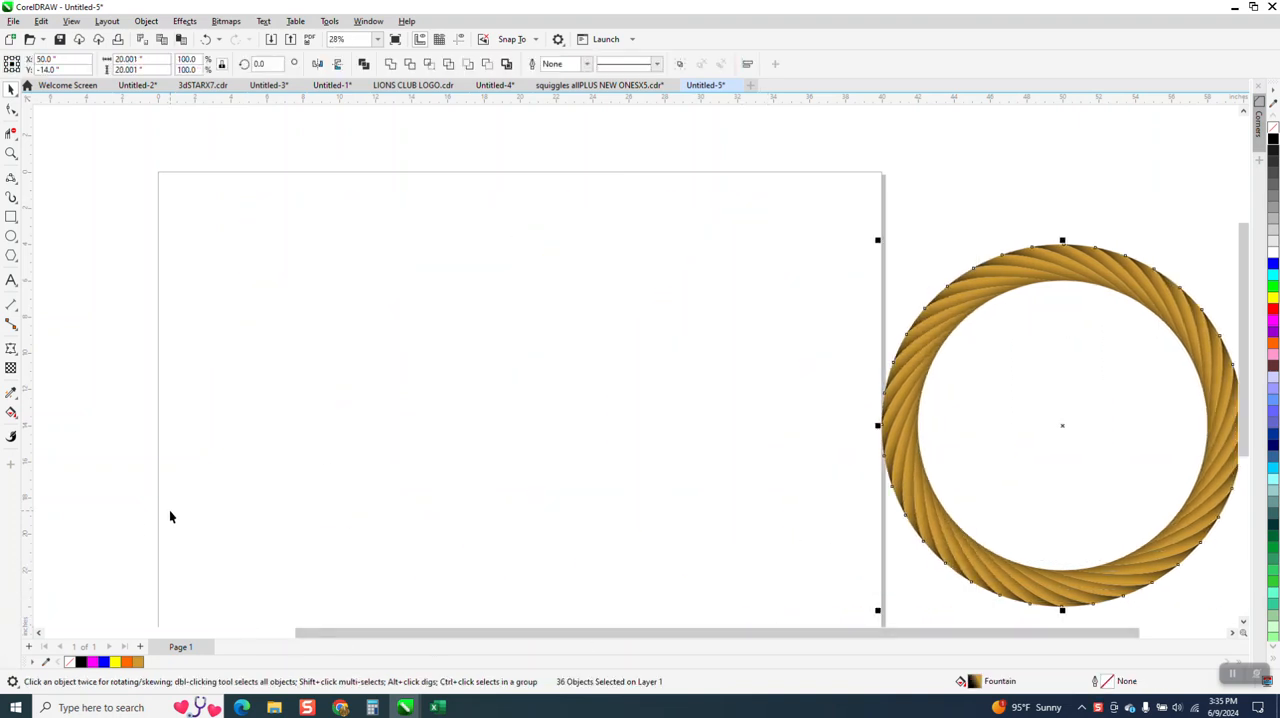
Step: Draw a circle on the page and set its diameter to 20 inches
click(11, 236)
drag(745, 260, 378, 624)
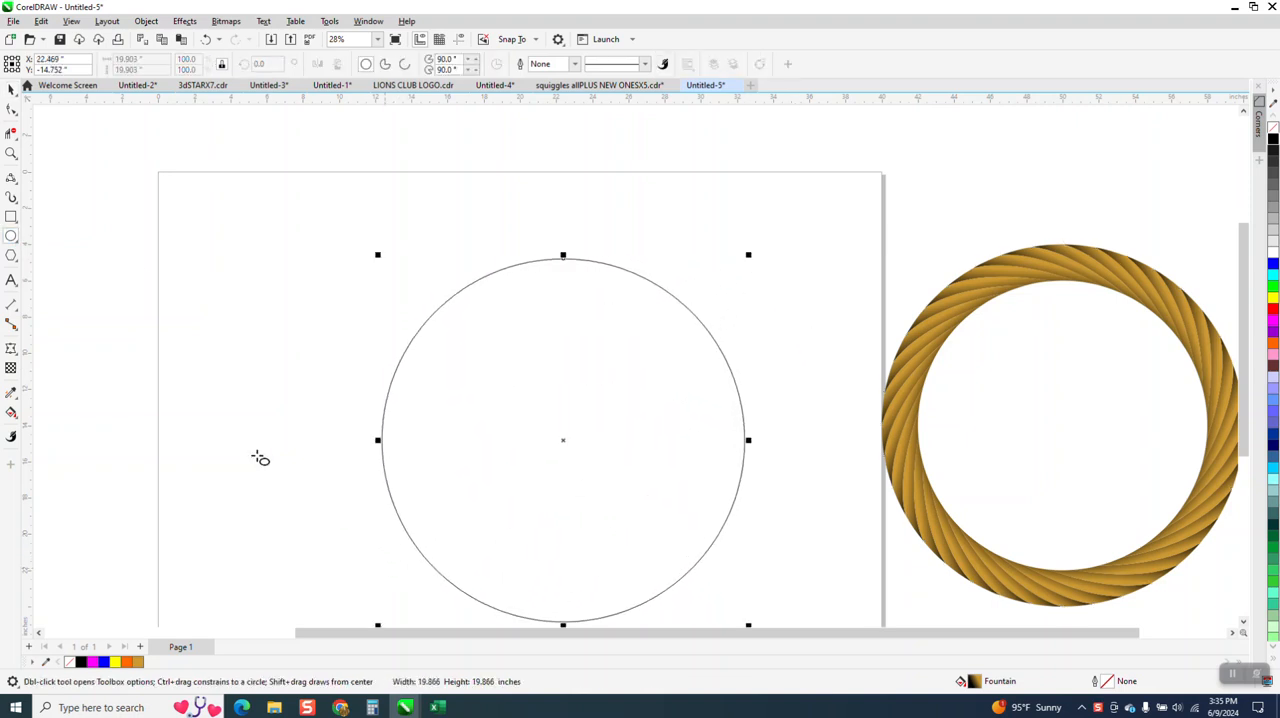
double_click(130, 59)
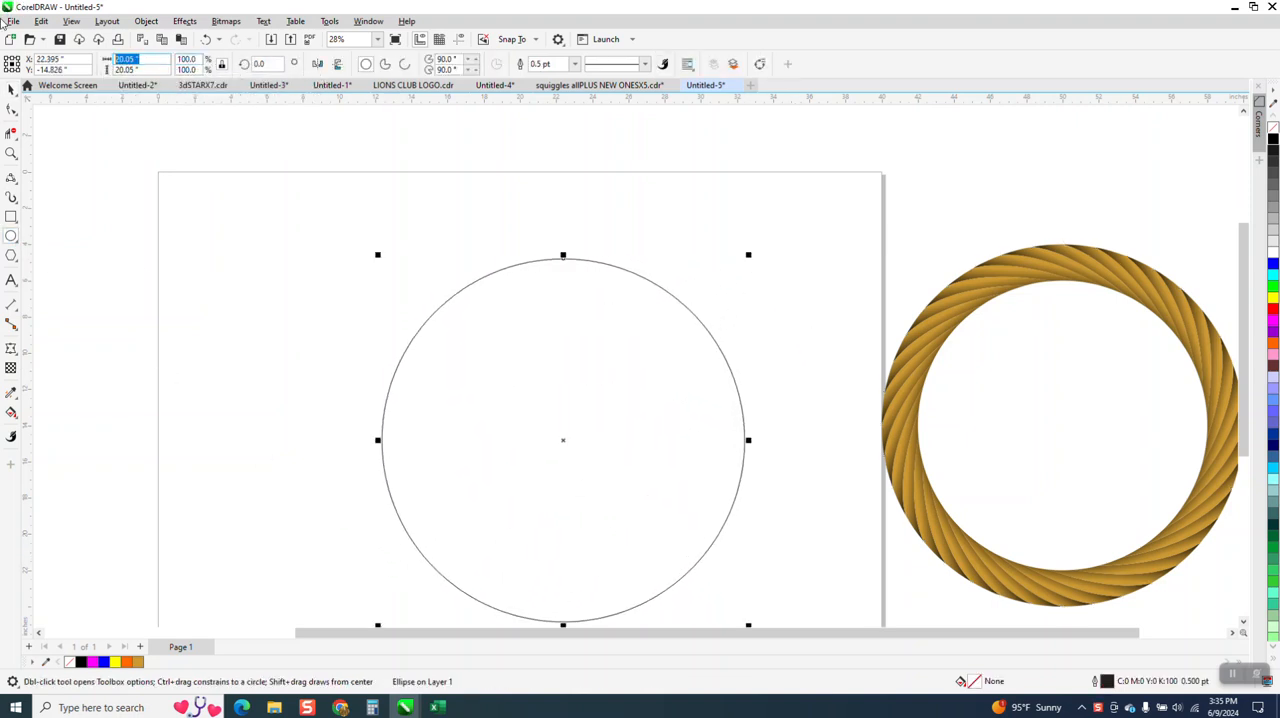
text(20)
key(Return)
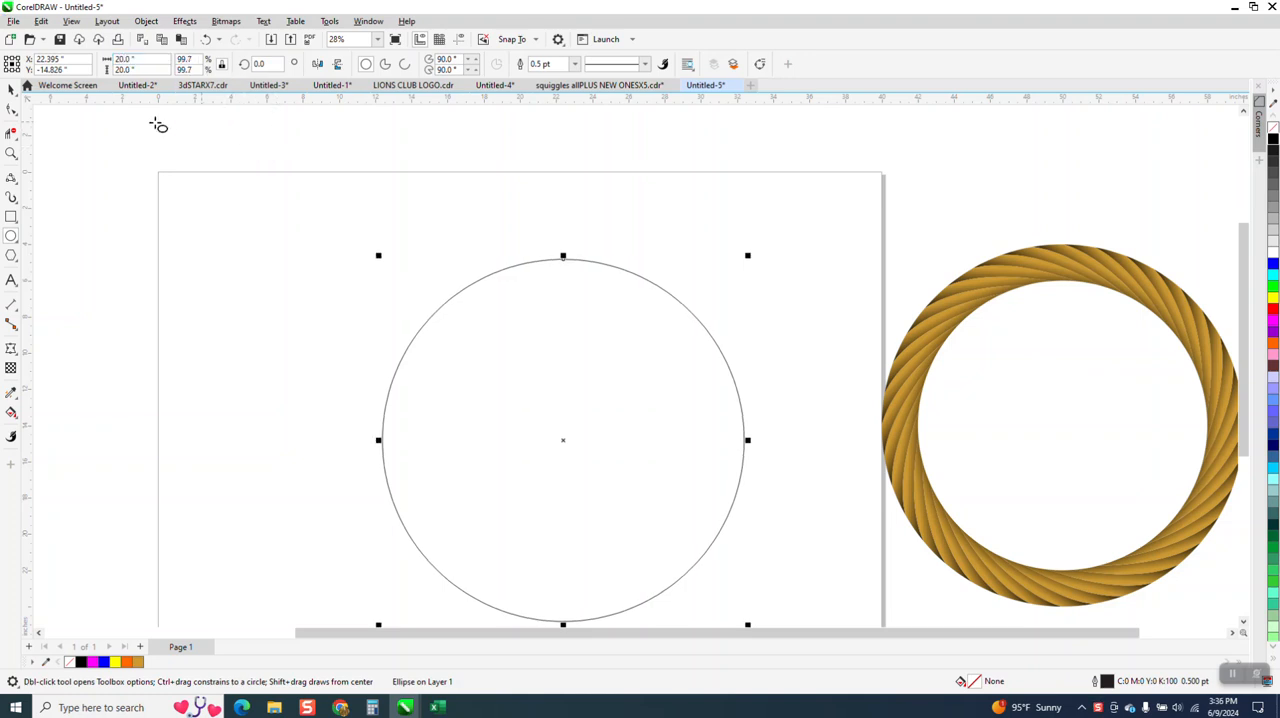
Step: Create a concentric copy of the circle and set the copy's diameter to 16 inches
click(10, 90)
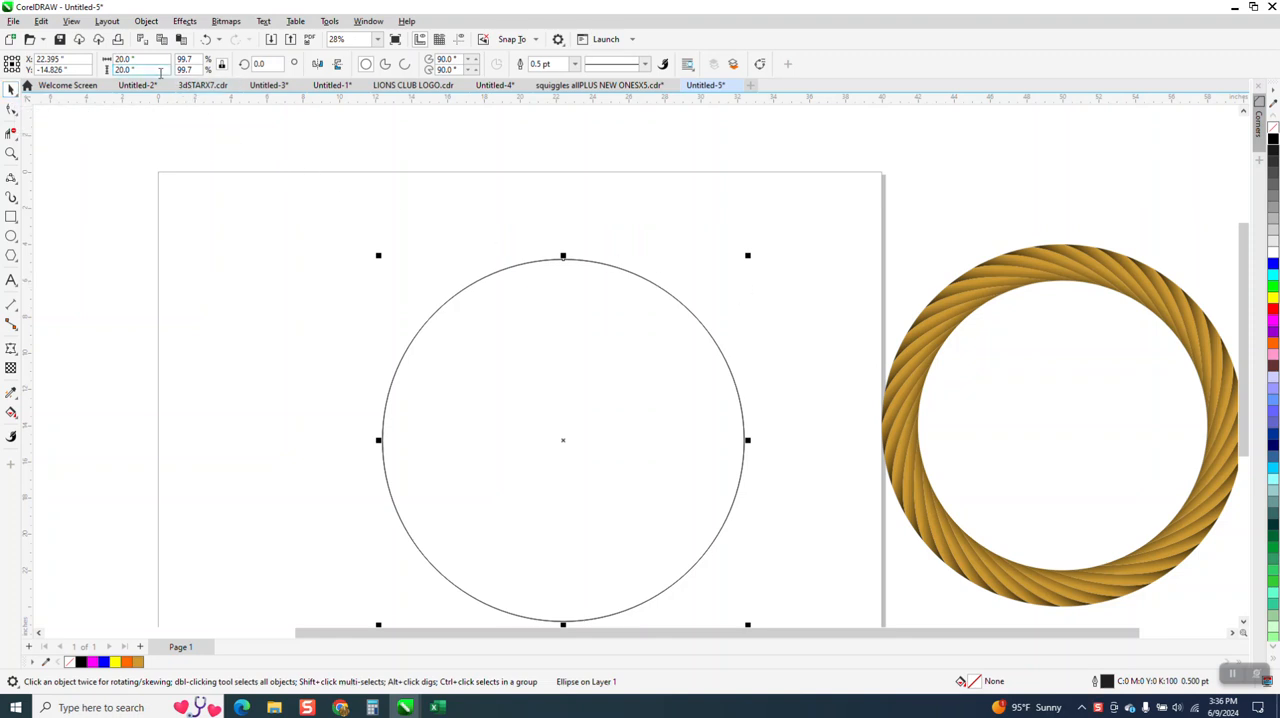
click(152, 60)
text(16)
key(Return)
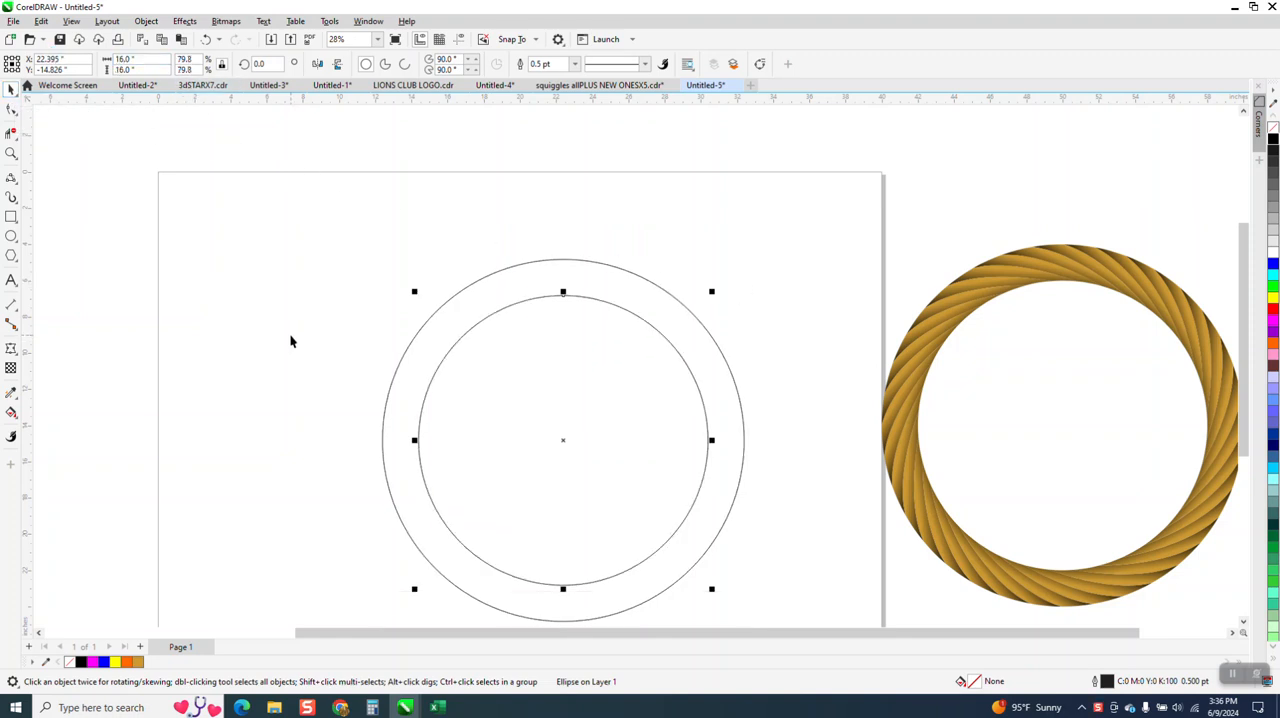
Step: Draw a 2-point line from the inner circle's rightmost point up and slightly left, ending outside the outer circle
scroll(290, 334, down, 1)
click(11, 154)
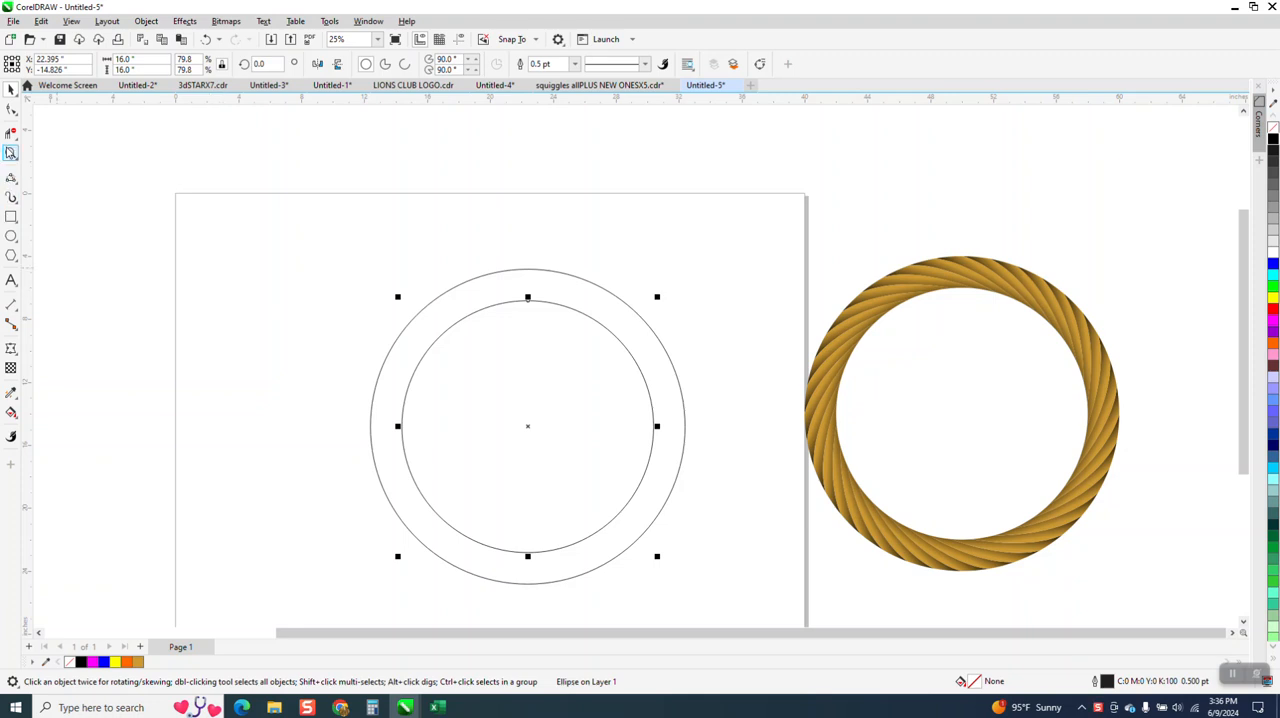
drag(365, 231, 843, 606)
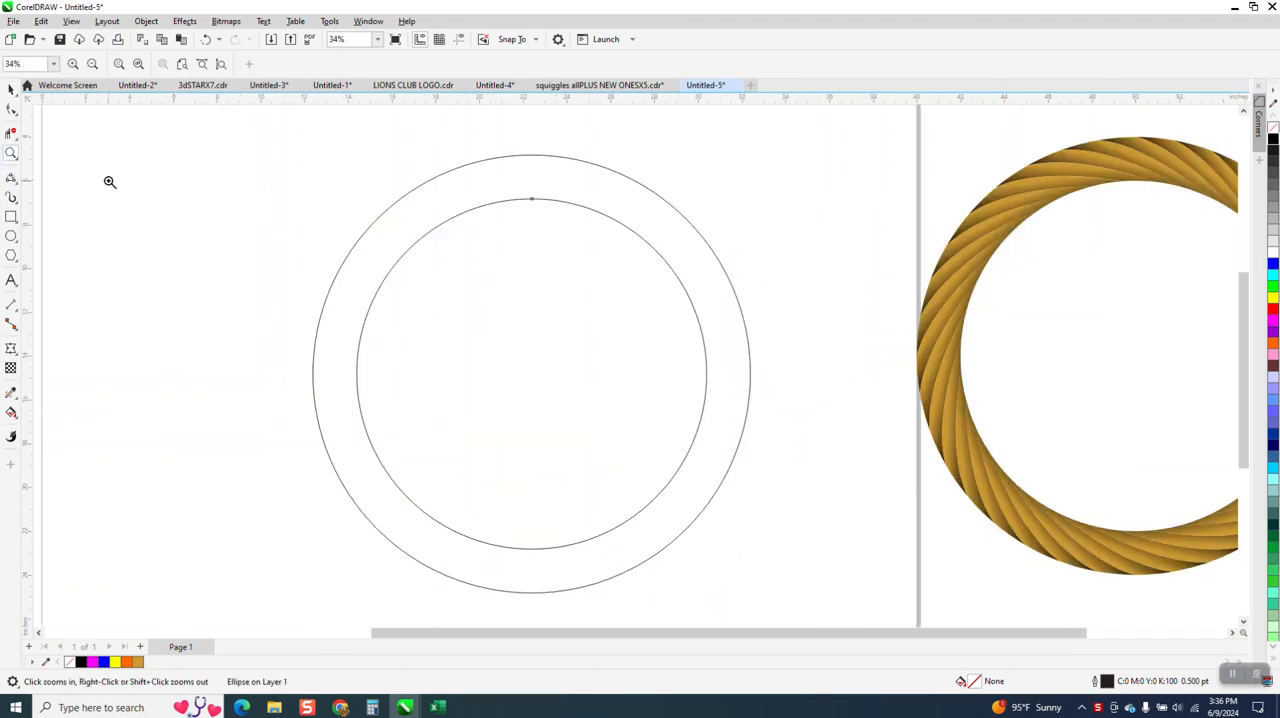
click(17, 185)
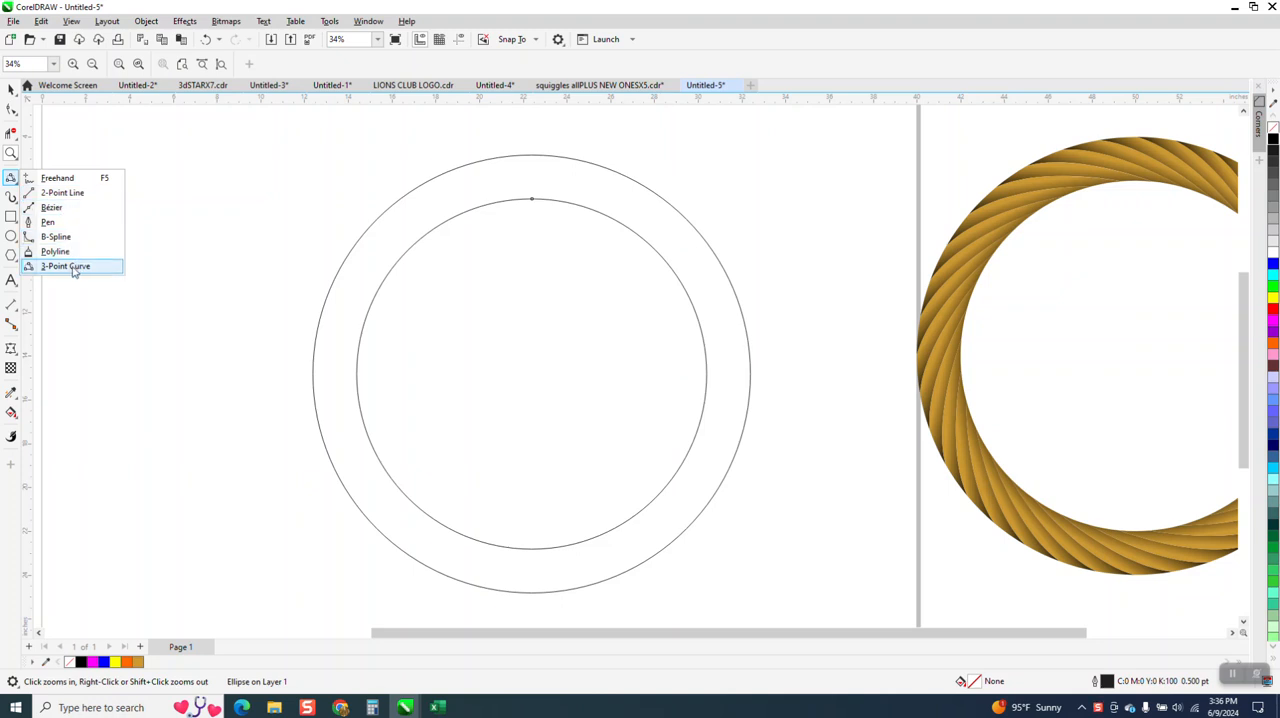
click(75, 192)
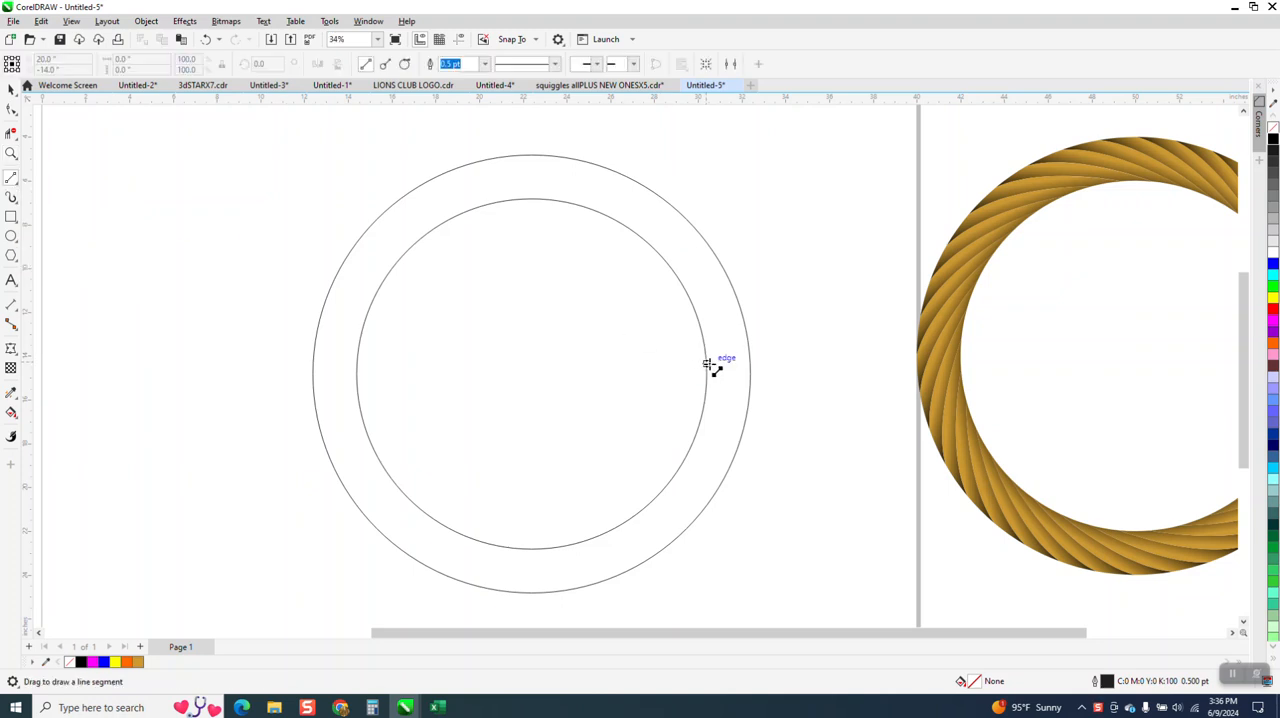
drag(706, 372, 682, 186)
Step: Move the line's lower end node slightly inside the inner circle with the Shape tool
click(10, 151)
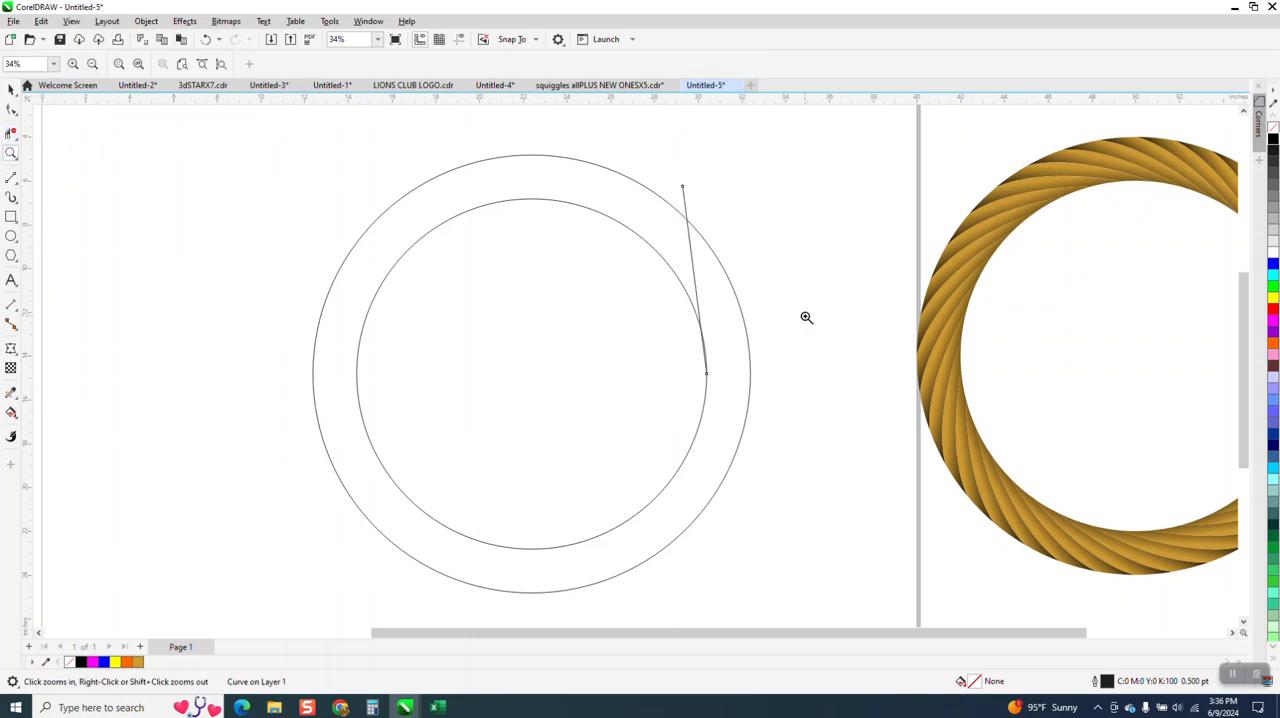
drag(685, 343, 751, 428)
scroll(524, 384, down, 4)
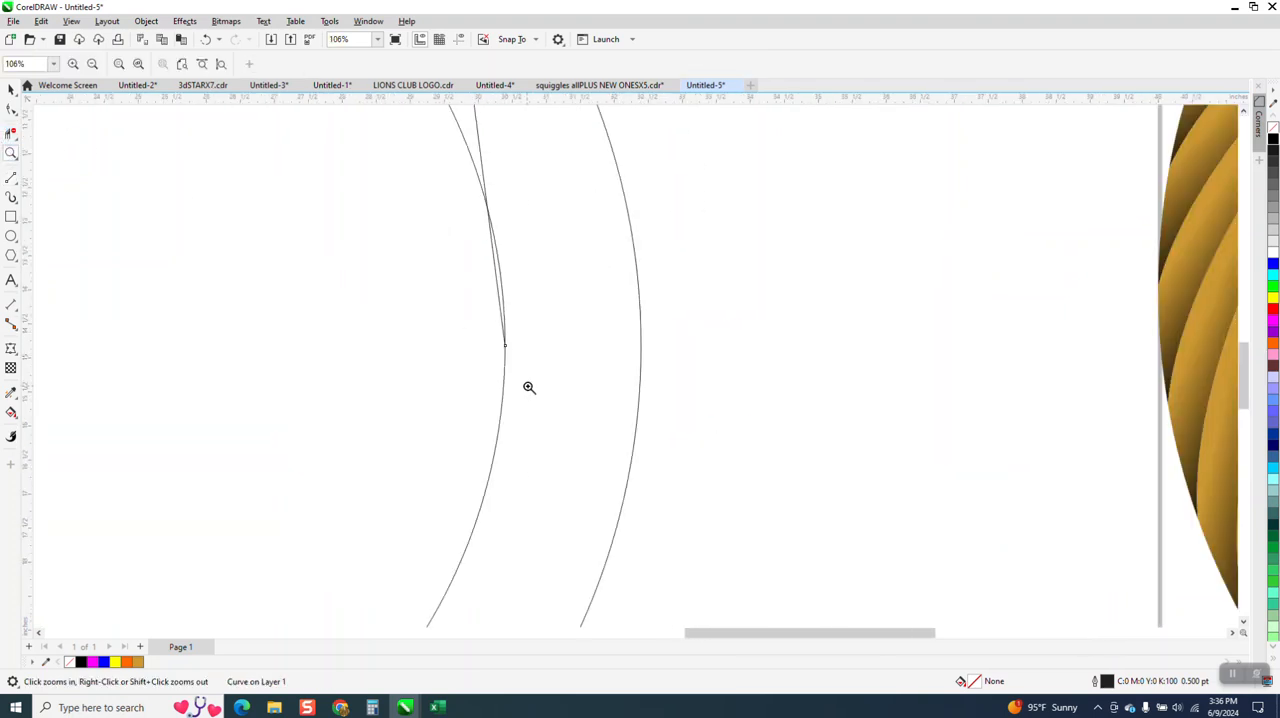
click(11, 108)
click(511, 360)
drag(512, 366, 506, 371)
scroll(514, 485, down, 2)
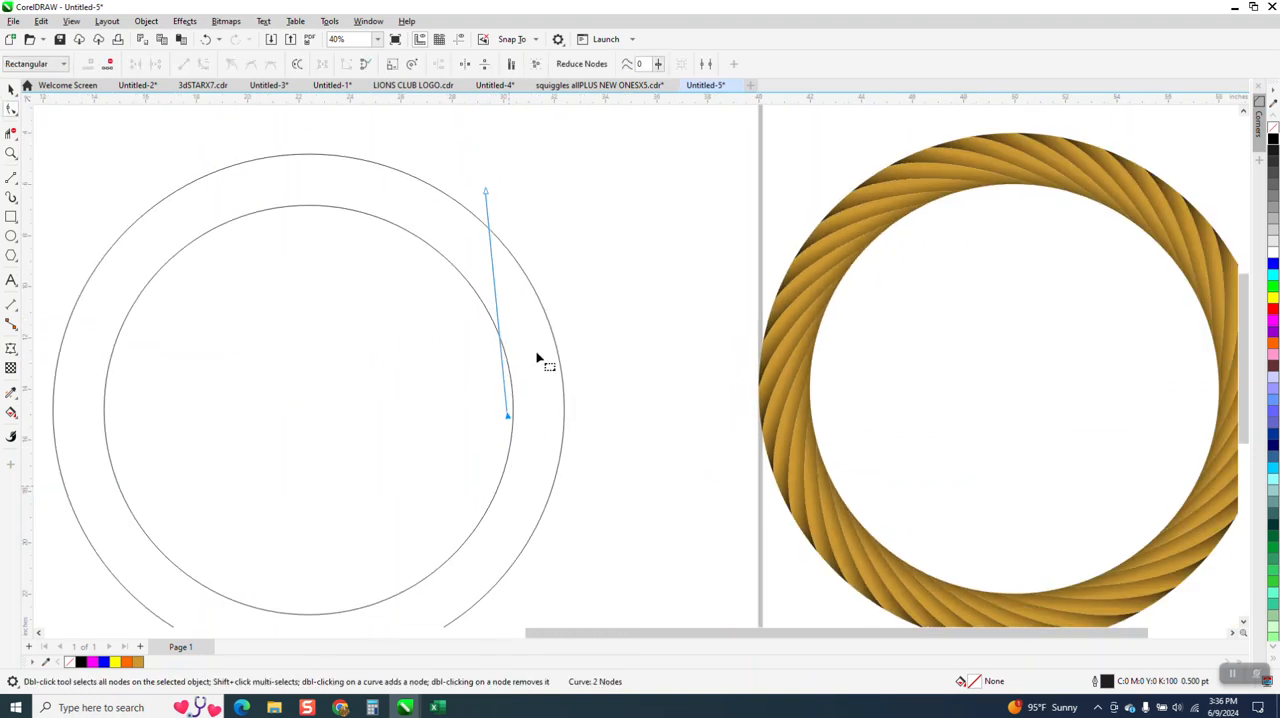
Step: Convert the straight line to a curve and bow it outward to the right between the two circles
drag(505, 170, 476, 476)
drag(449, 165, 553, 482)
right_click(510, 418)
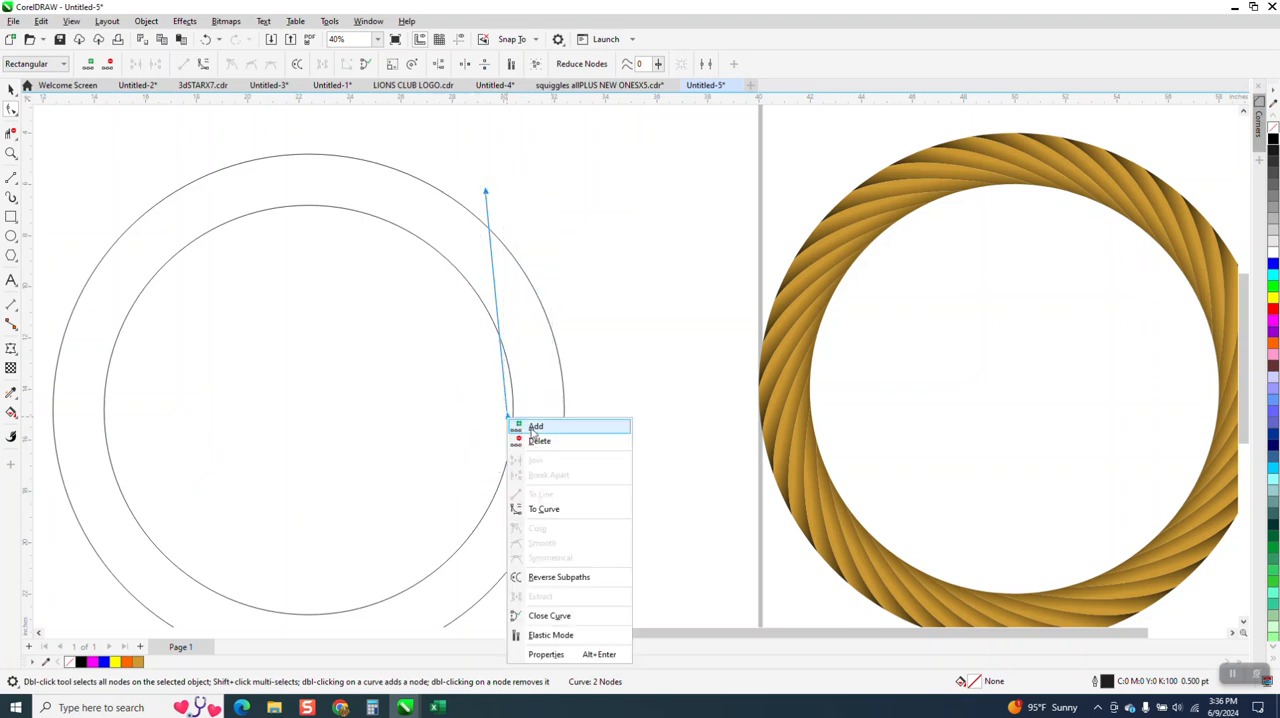
click(565, 509)
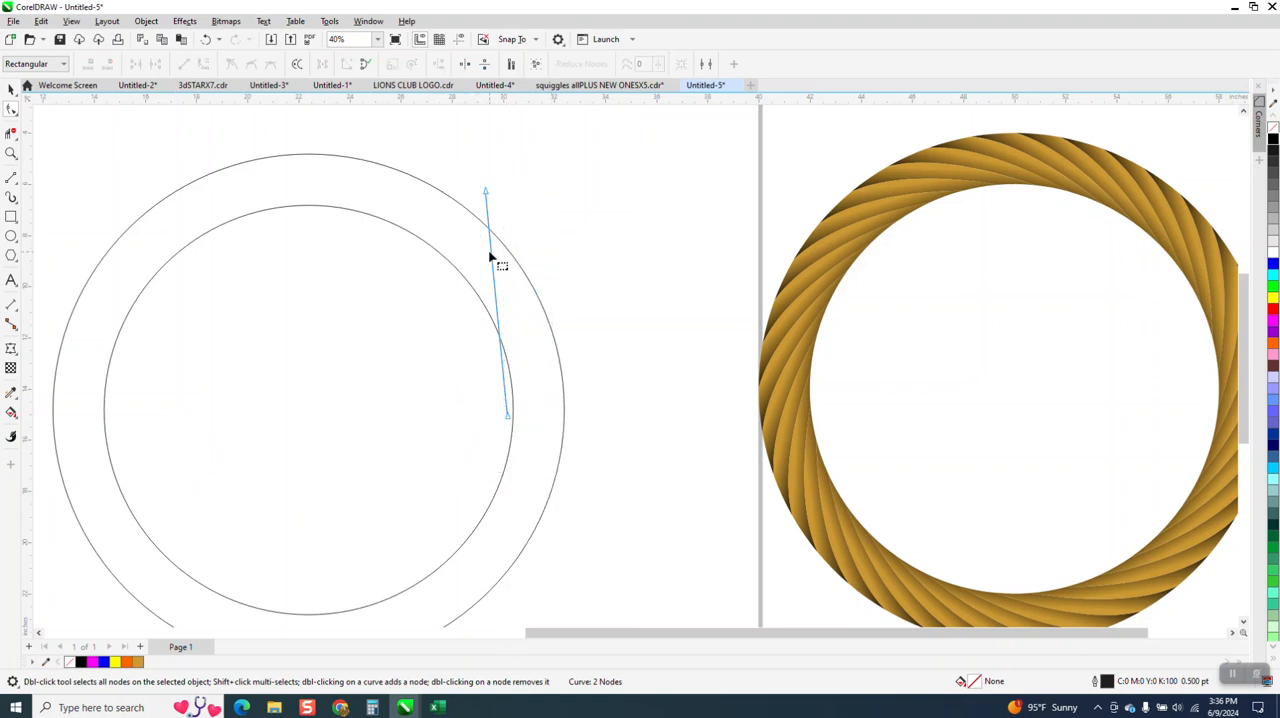
click(490, 256)
click(487, 207)
drag(497, 266, 536, 305)
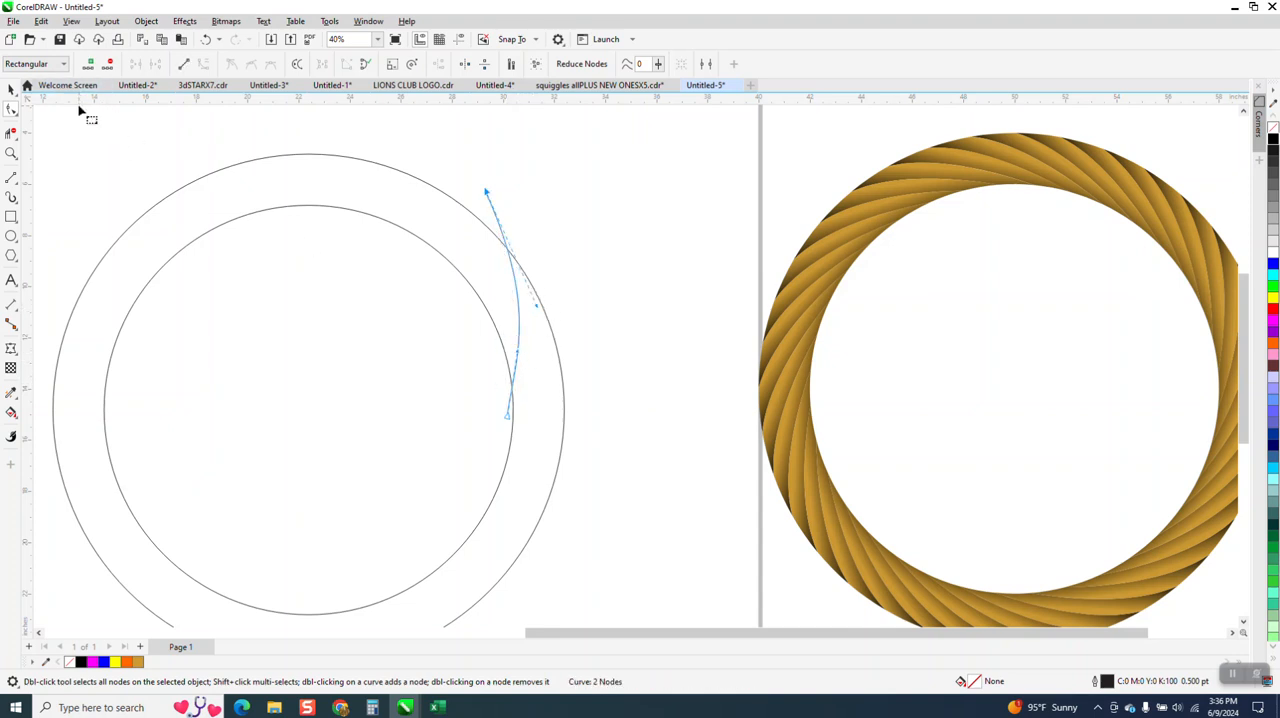
Step: Create a copy of the curve rotated 10 degrees about the circles' centre
click(11, 90)
scroll(629, 277, down, 2)
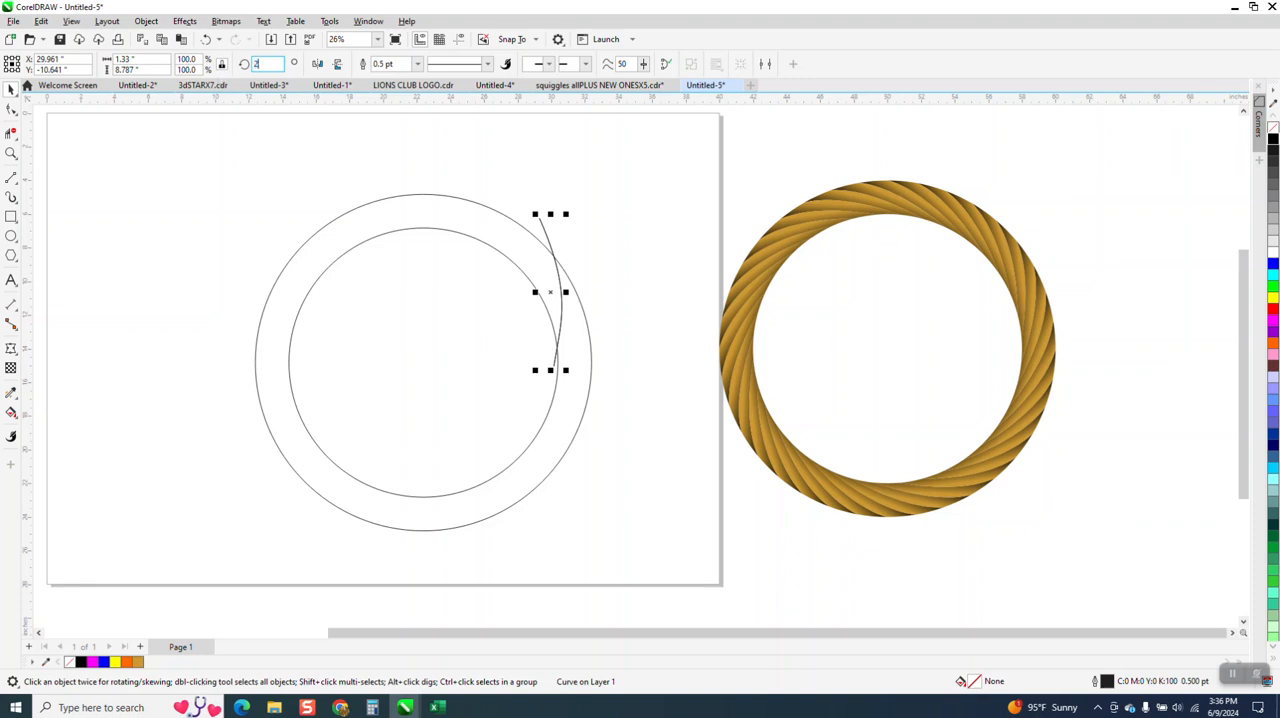
text(10)
key(Return)
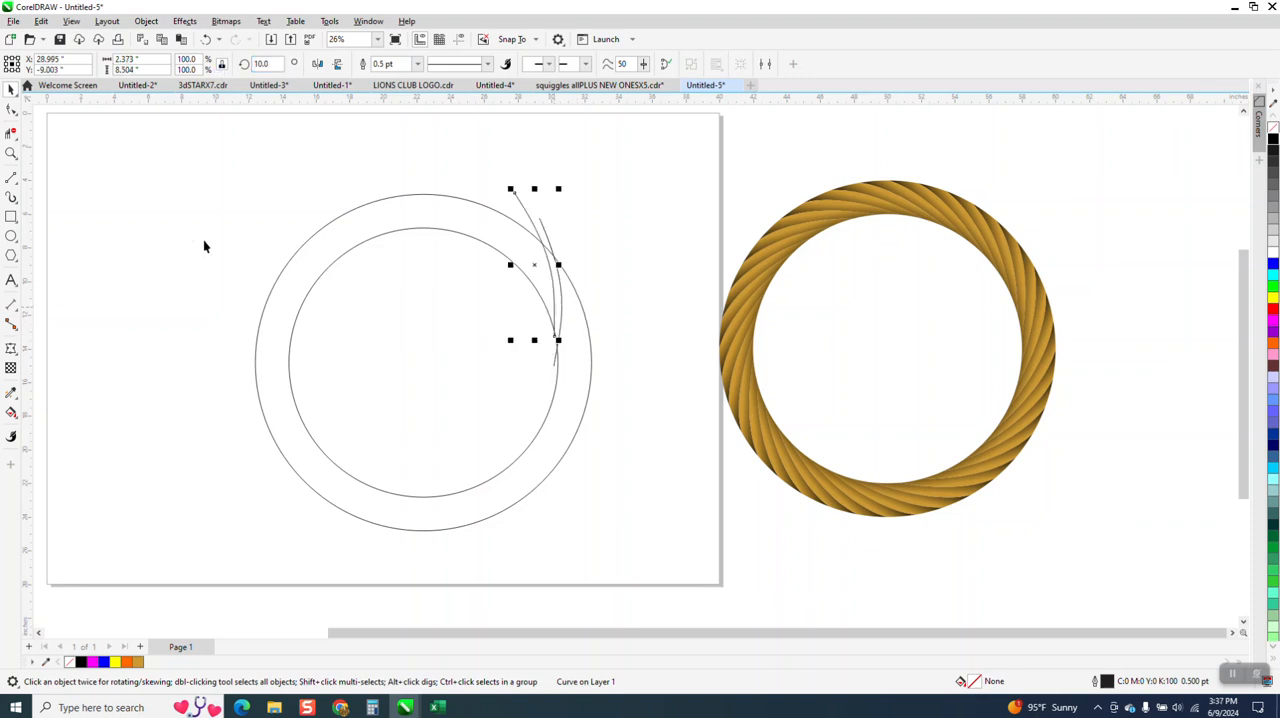
Step: Use Smart Fill to fill the area enclosed by the two curves and both circles with orange and no outline
click(11, 153)
click(665, 410)
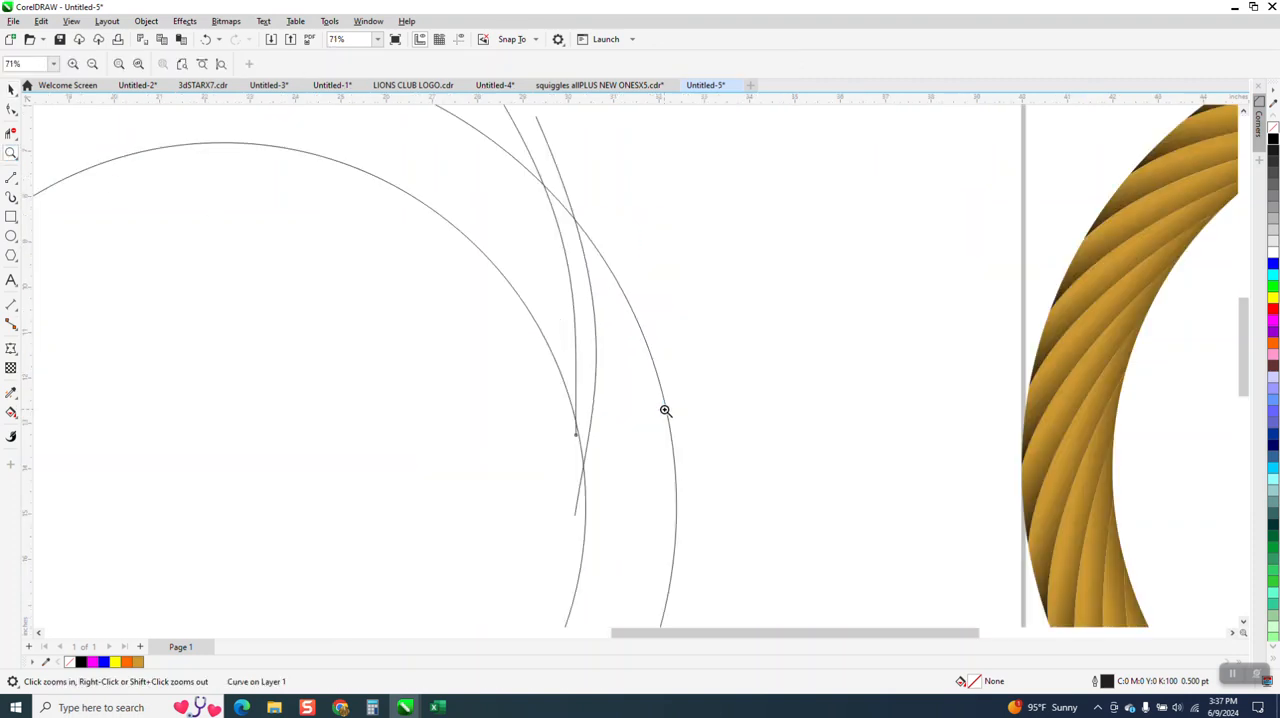
scroll(577, 363, down, 2)
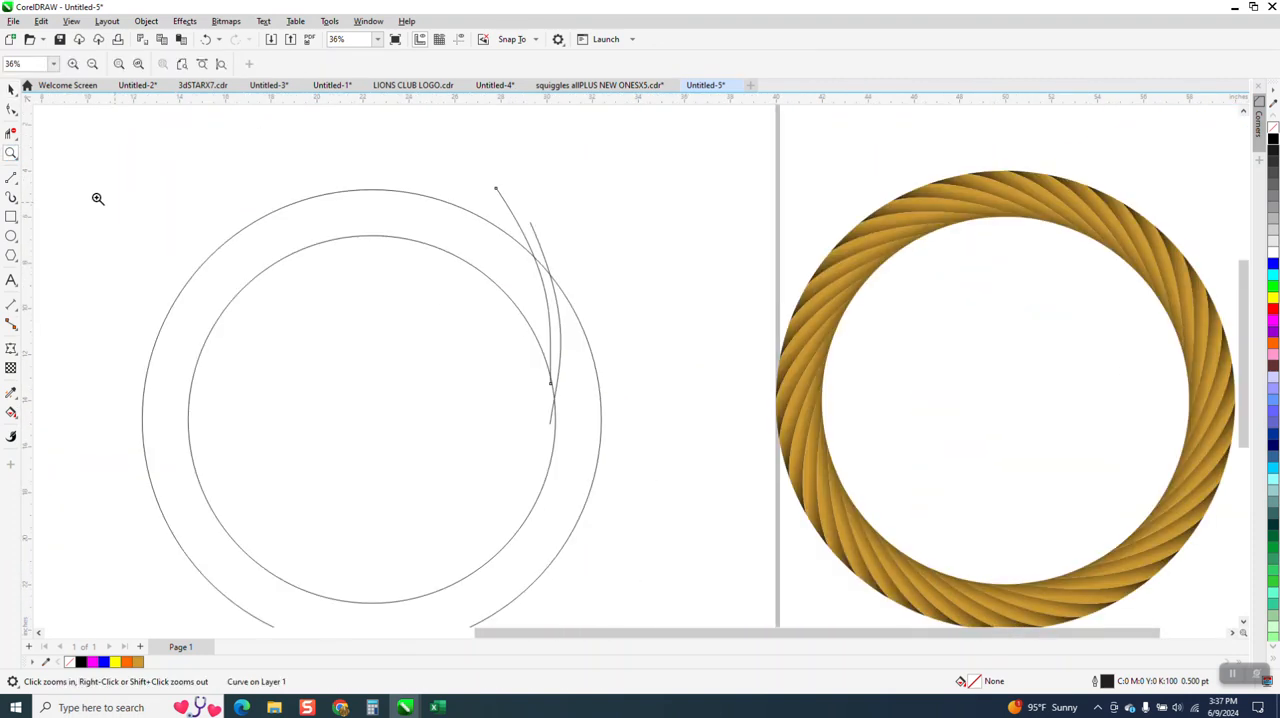
click(11, 89)
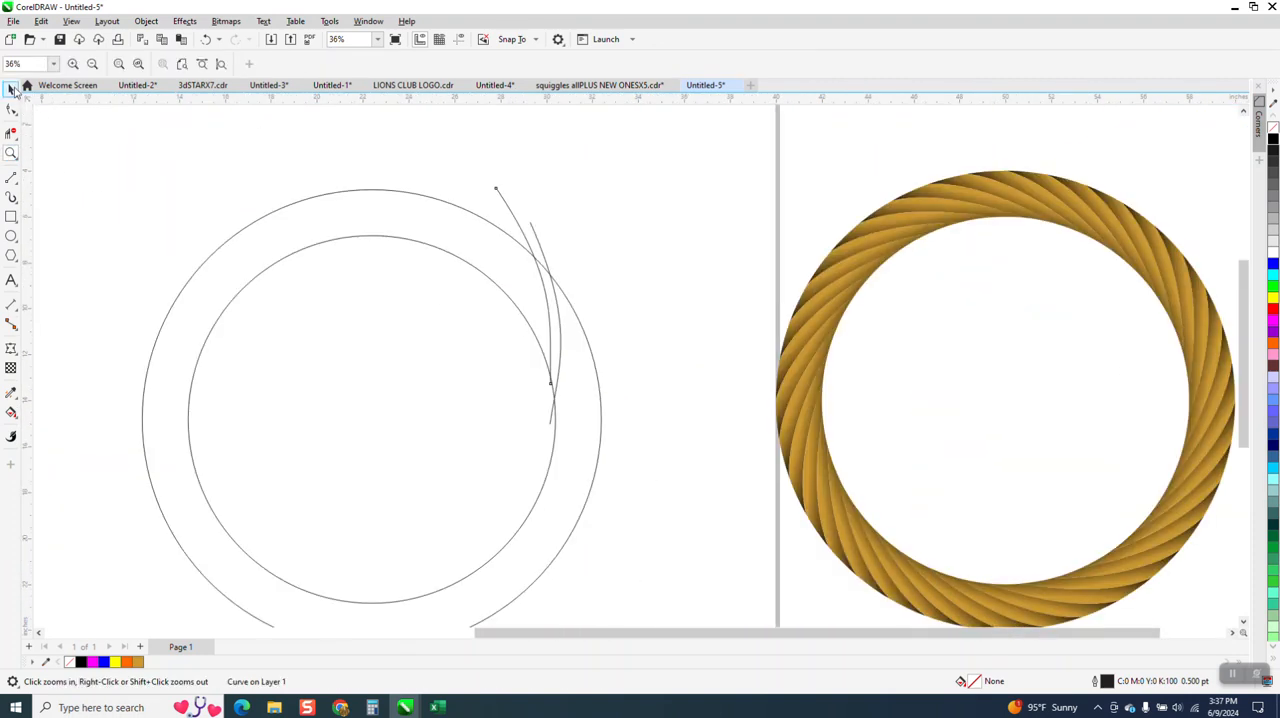
click(12, 414)
click(16, 420)
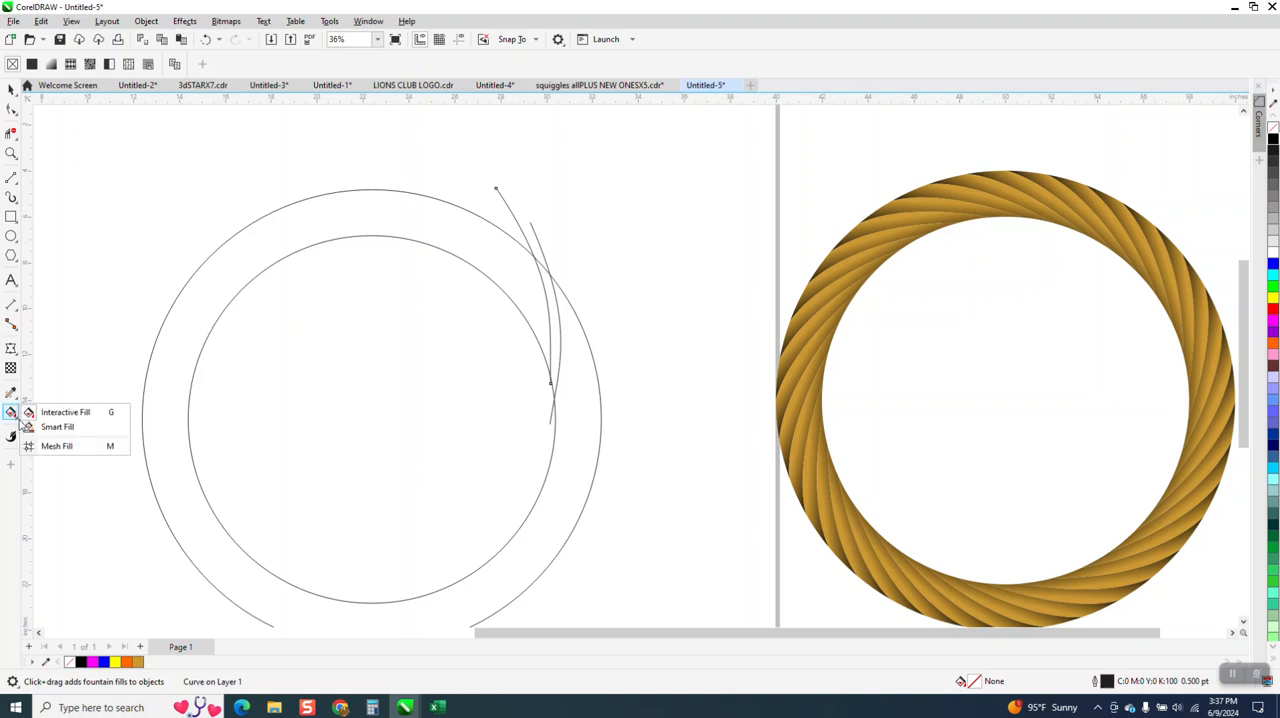
click(52, 428)
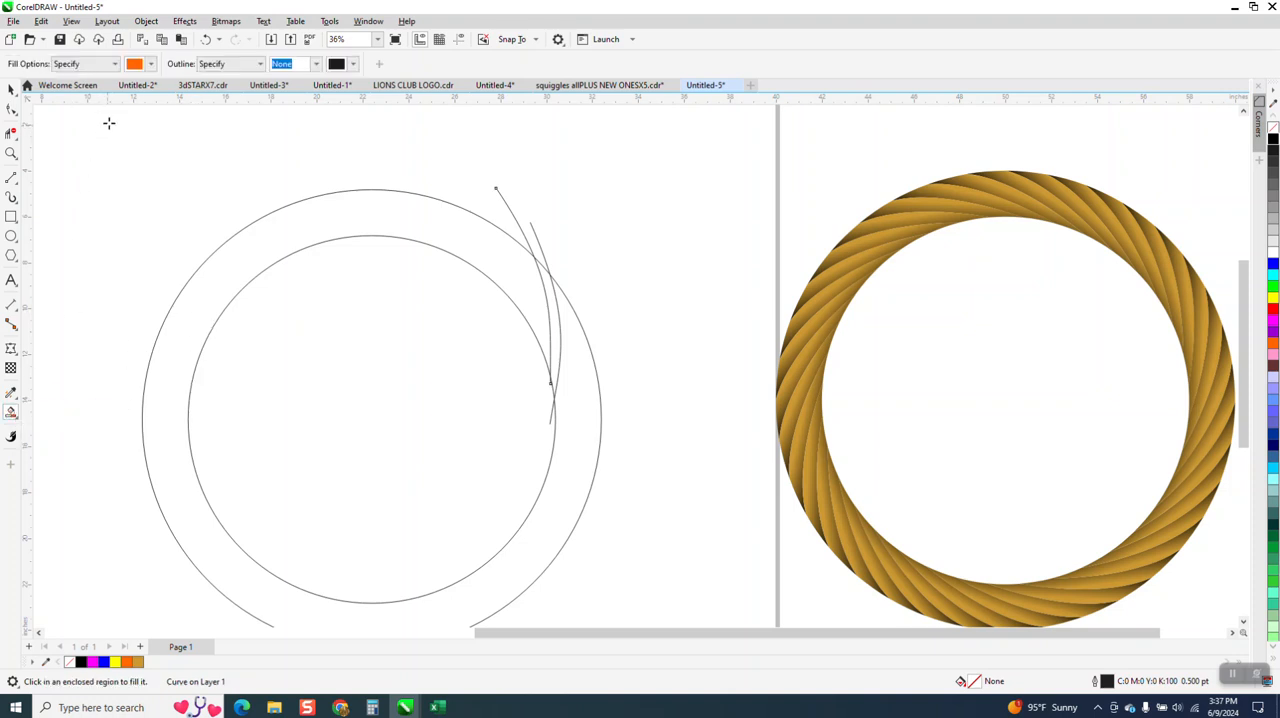
click(547, 288)
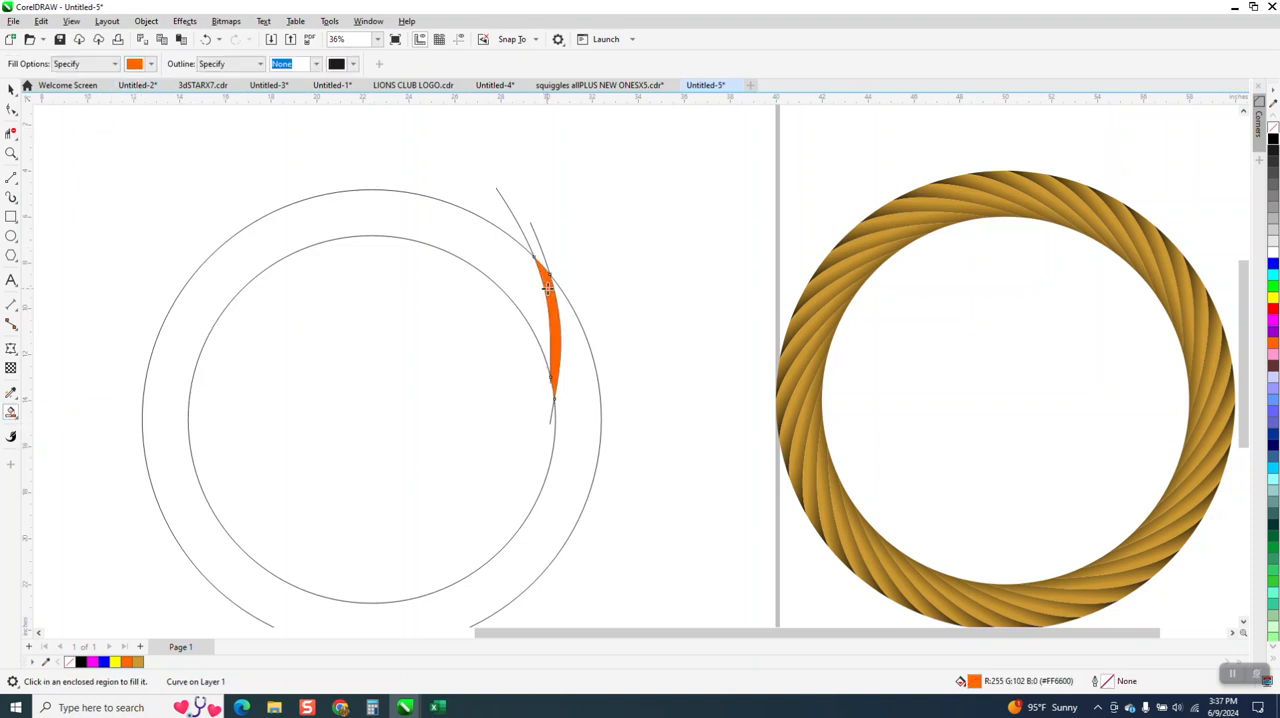
Step: Move the orange strand shape 10 inches to the right, clear of the circles and curves
scroll(315, 345, down, 2)
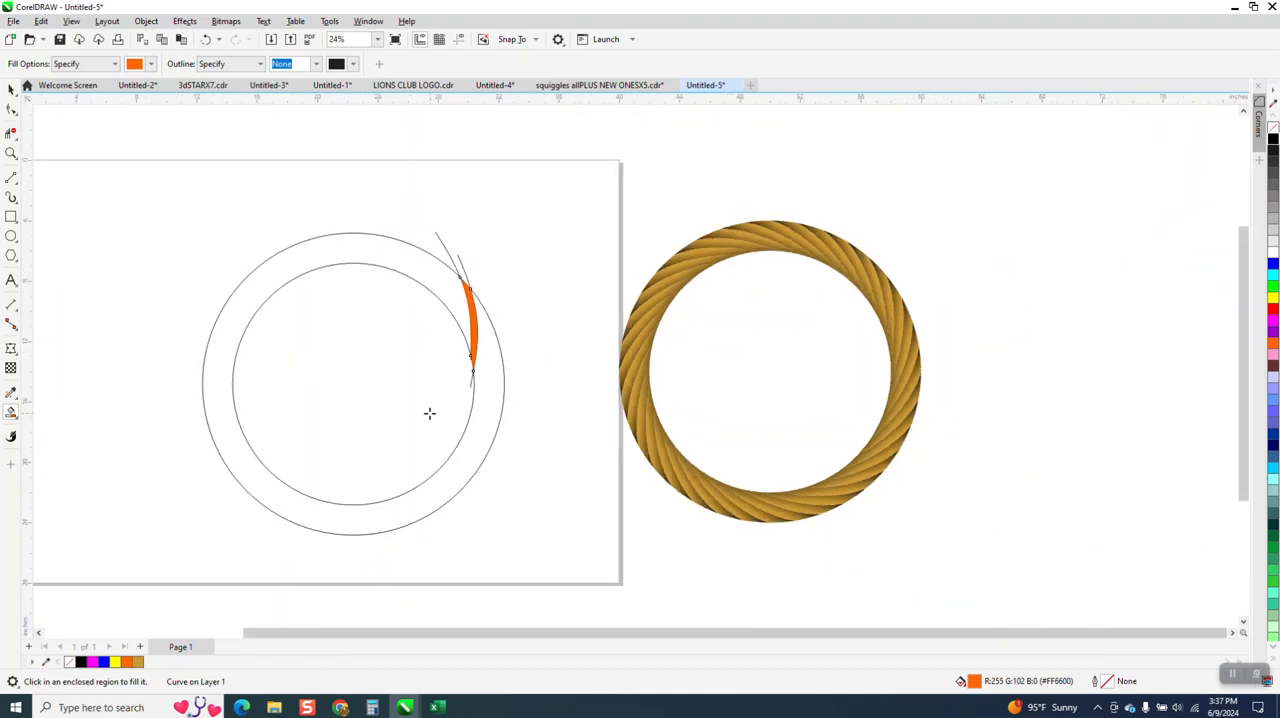
key(Right)
key(Right)
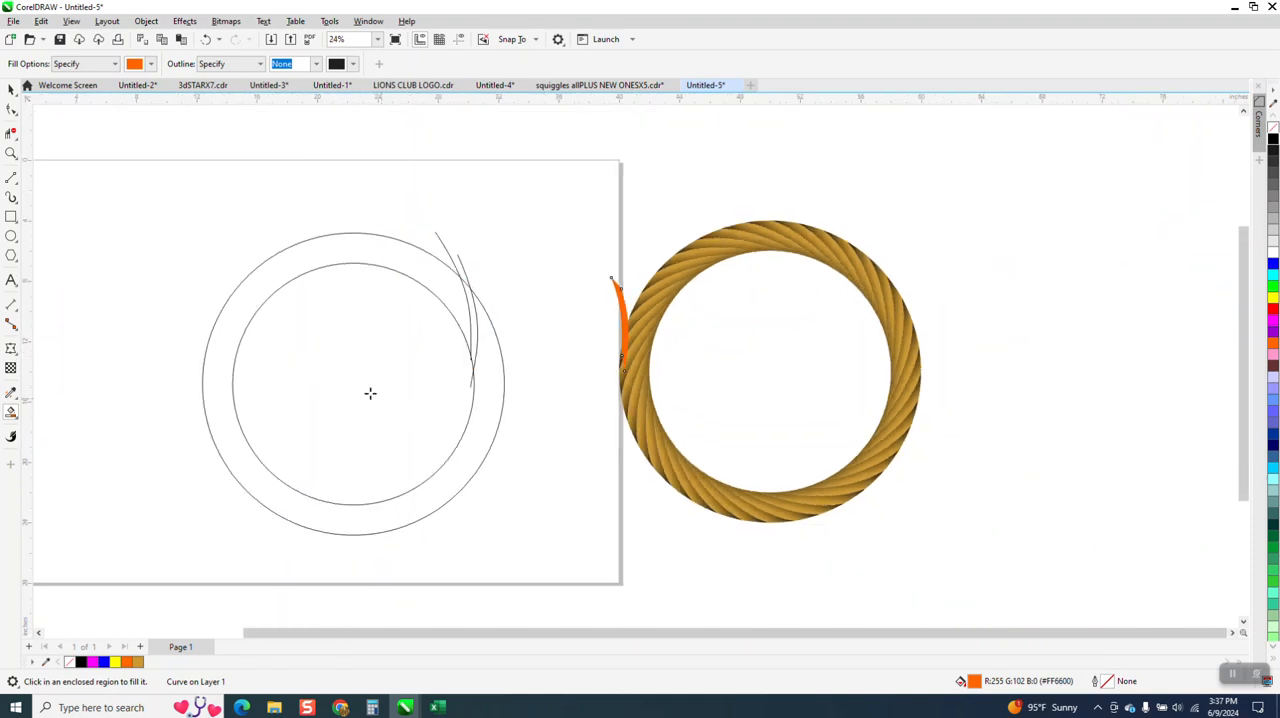
Step: Select the two circles and both guide curves together and move them left, away from the centre of the page
click(11, 91)
drag(176, 201, 205, 300)
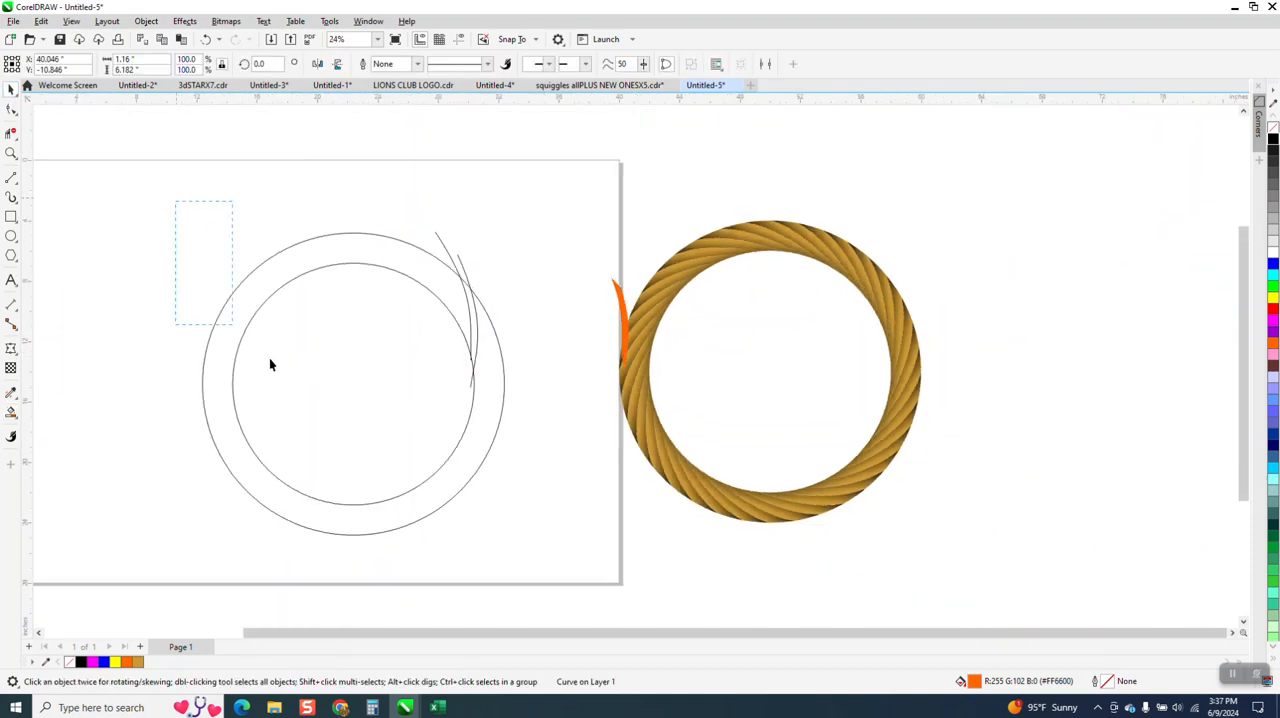
drag(515, 517, 518, 522)
key(Left)
key(Left)
key(Left)
key(Left)
key(Left)
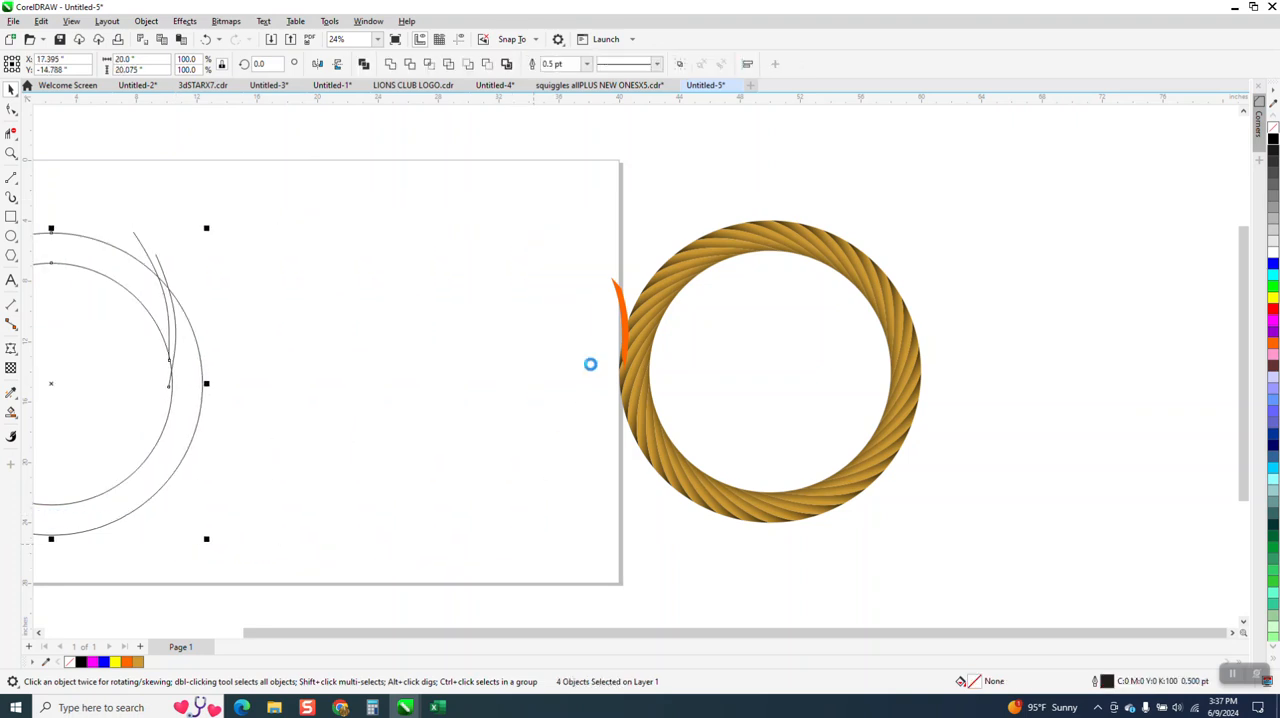
Step: Move the orange strand shape 10 inches left, back onto the page
click(624, 324)
key(Left)
key(Left)
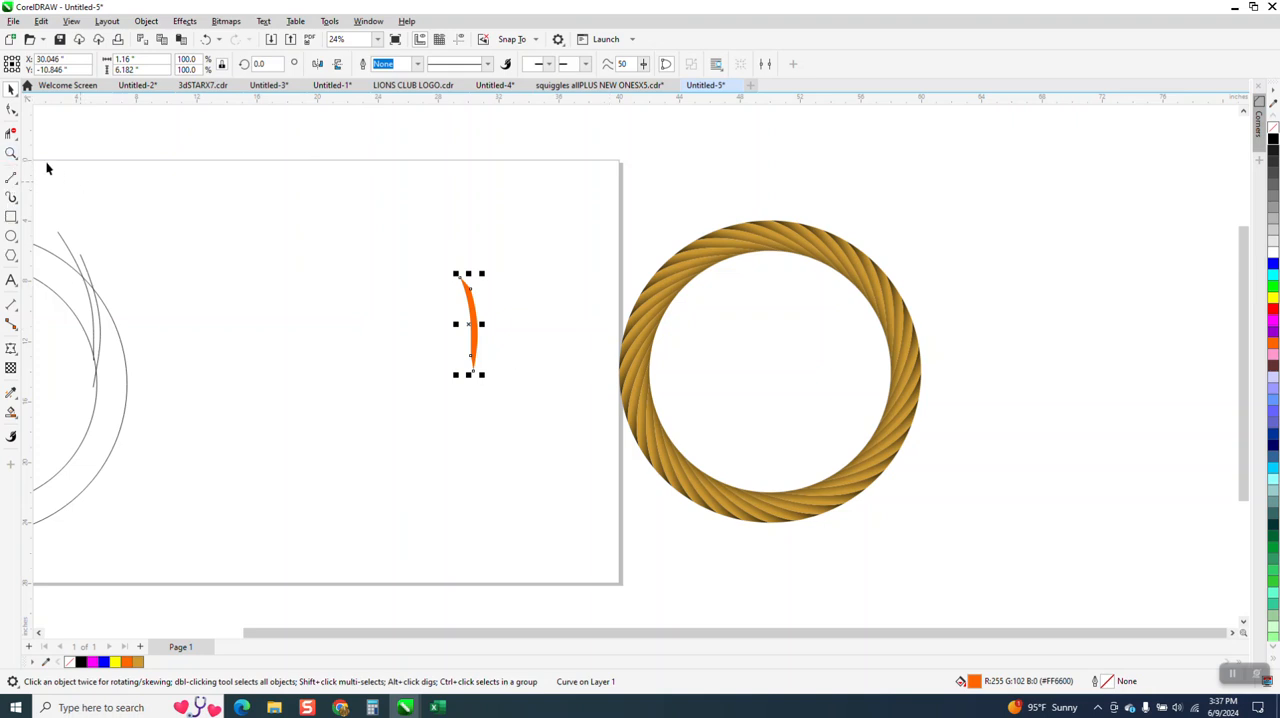
Step: Apply a linear fountain fill across the orange strand with Interactive Fill, running from its right edge to beyond its left edge
click(12, 152)
click(482, 350)
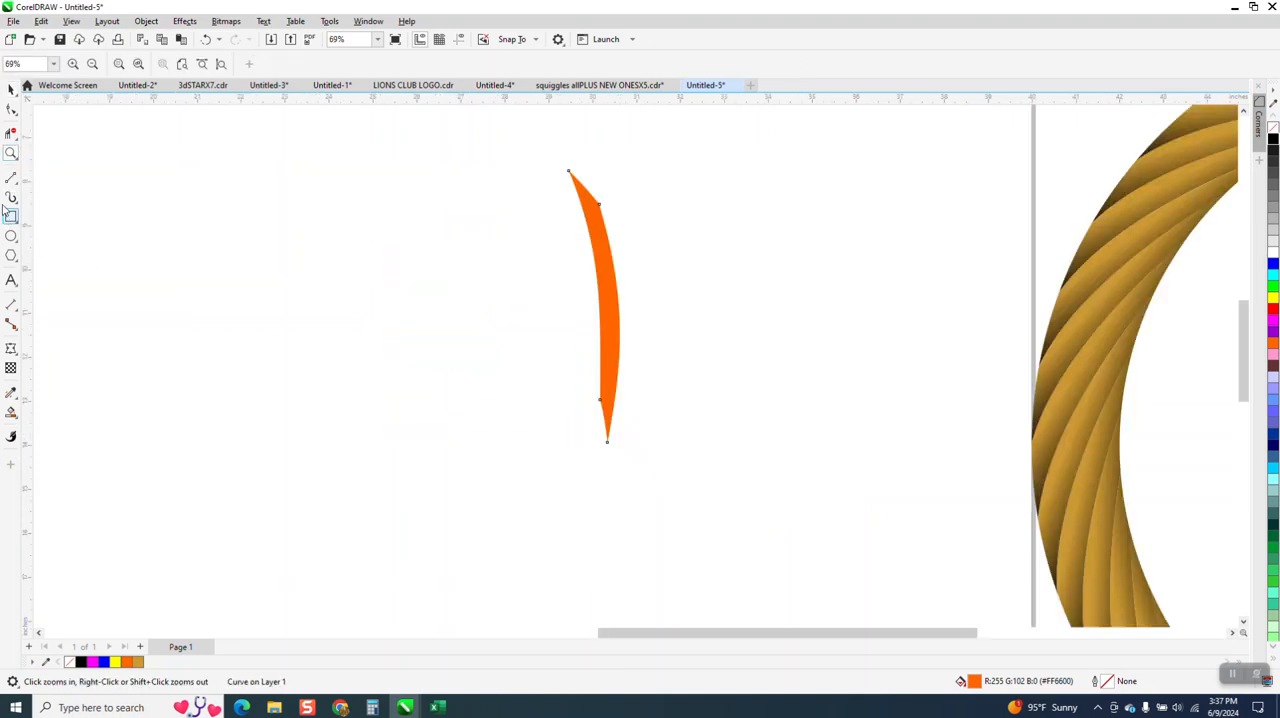
click(11, 89)
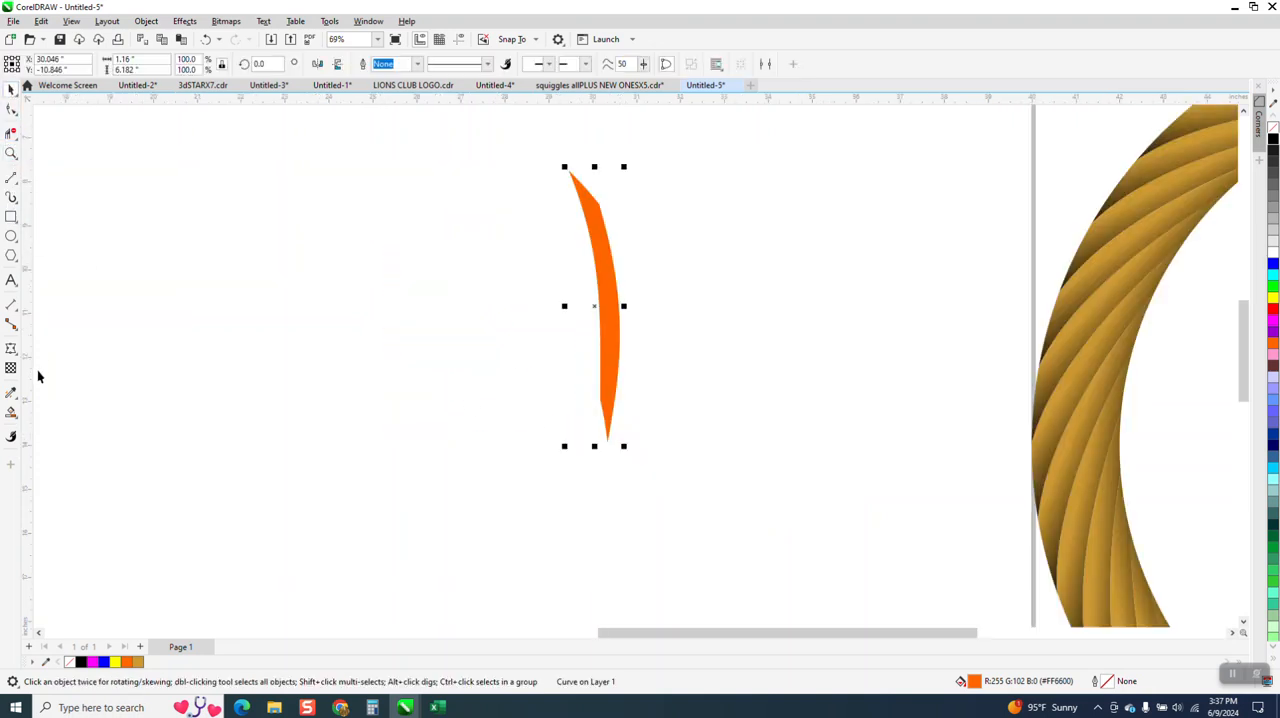
click(17, 422)
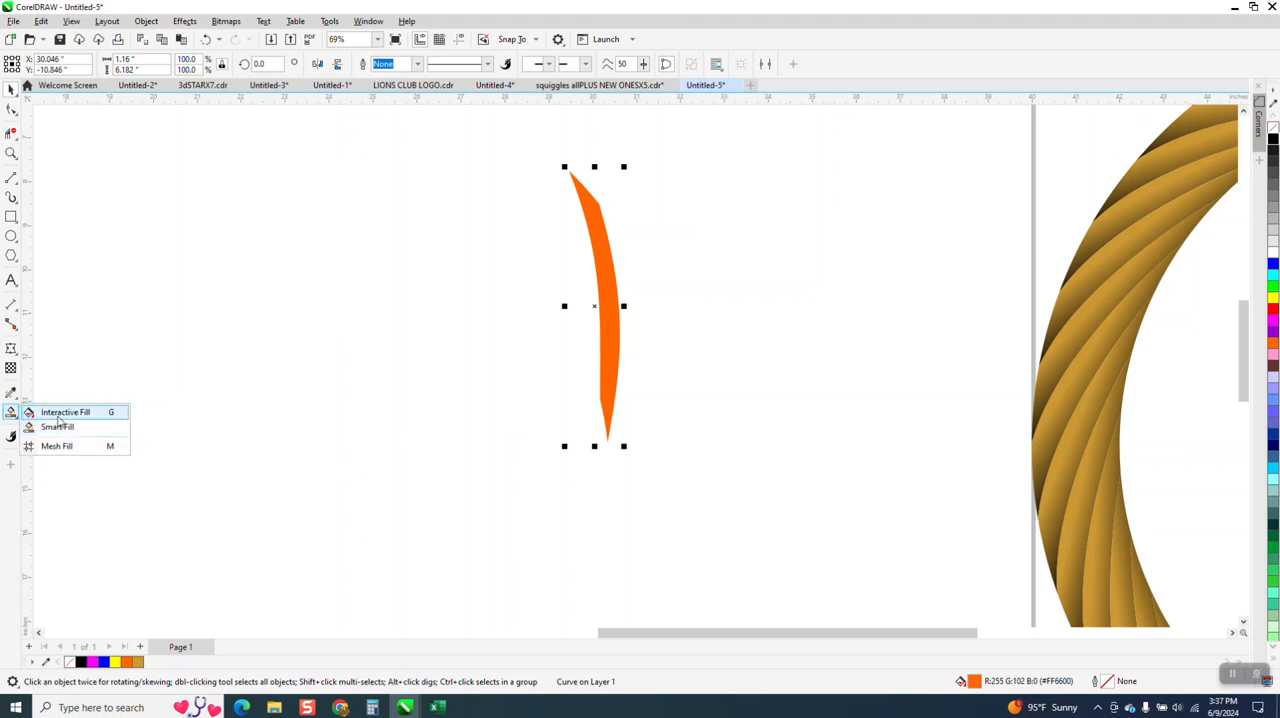
click(50, 413)
drag(612, 301, 563, 310)
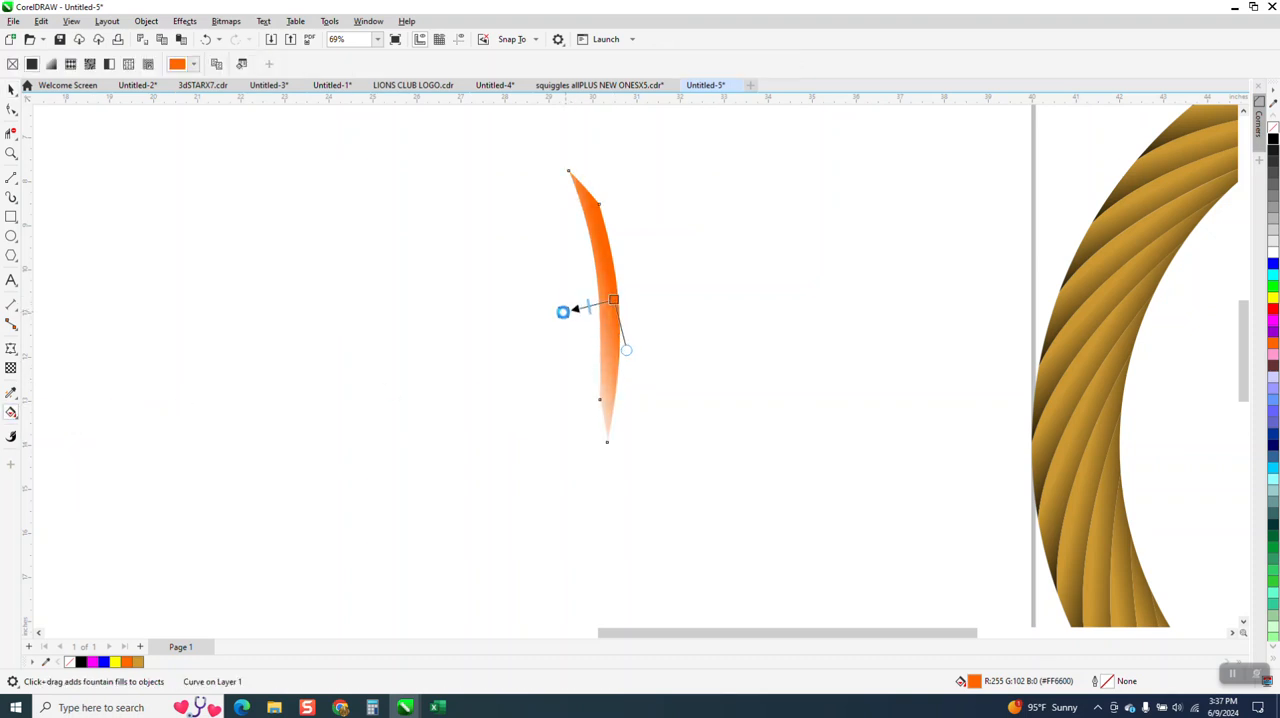
Step: Extend the fountain fill's ends beyond both sides of the strand and colour both end nodes black
click(11, 153)
drag(477, 157, 929, 597)
click(11, 412)
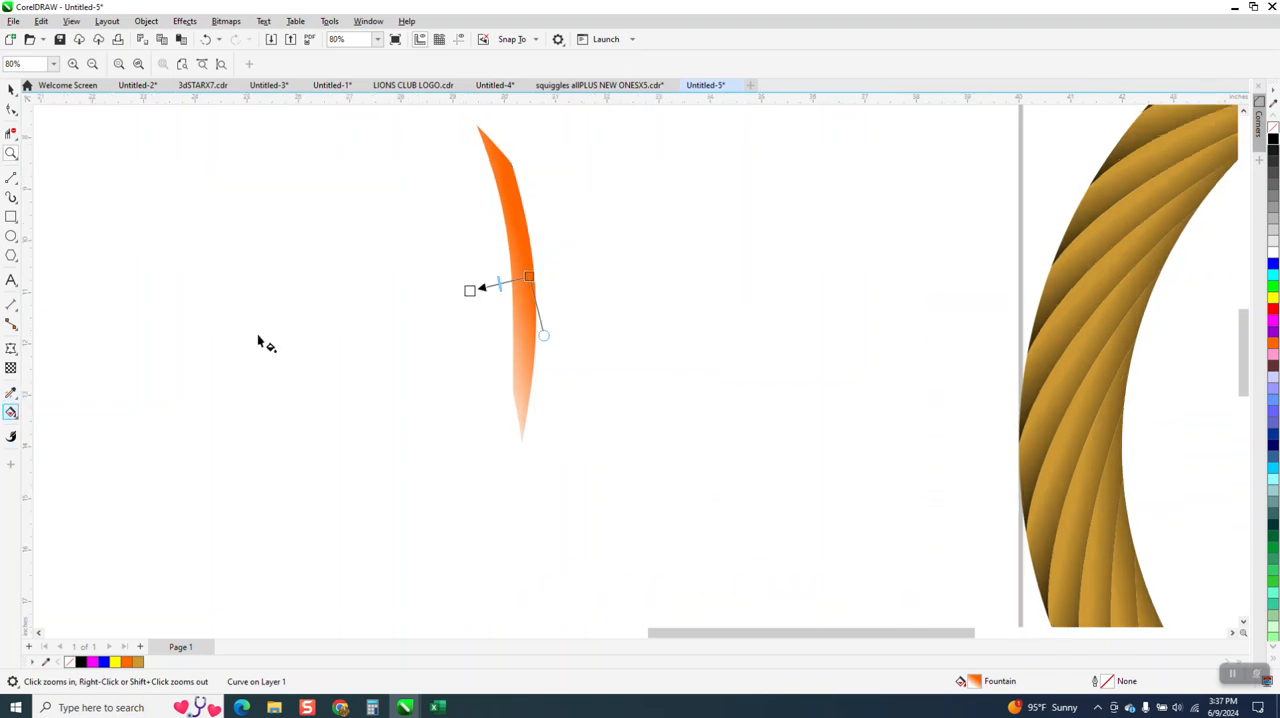
drag(1247, 158, 431, 290)
drag(528, 276, 588, 270)
drag(1273, 143, 592, 271)
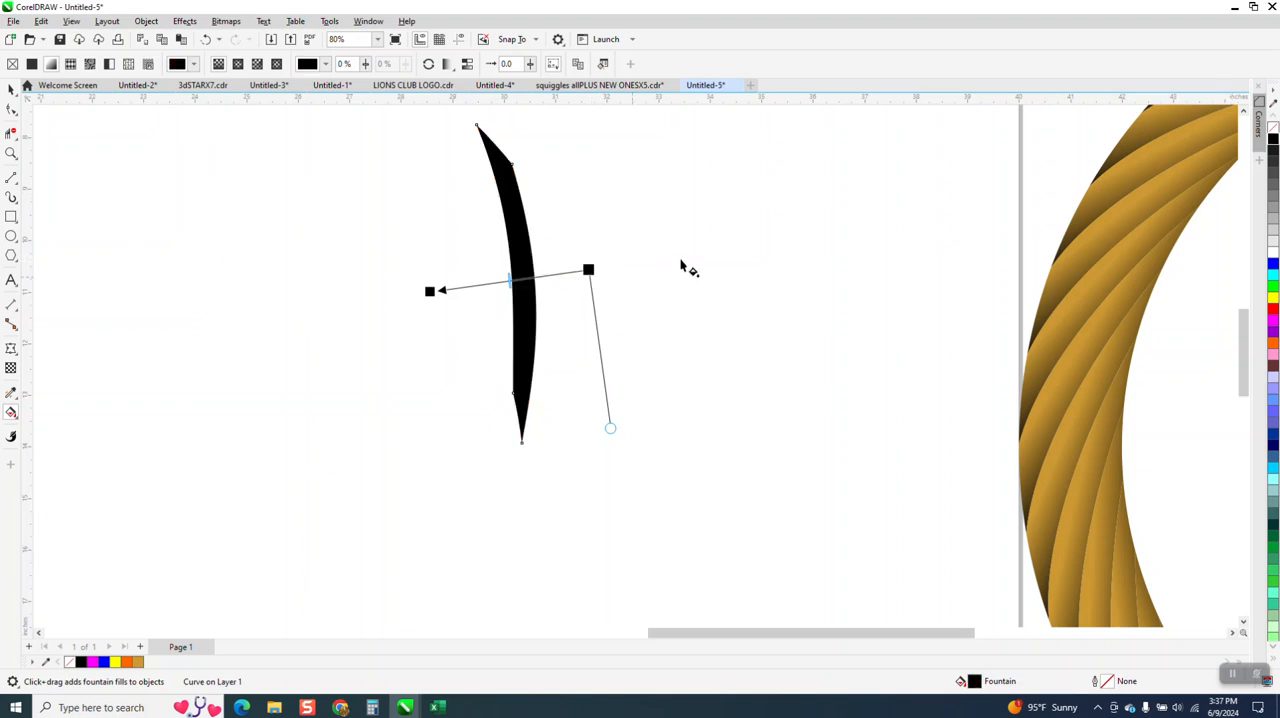
Step: Add an orange colour node to the middle of the strand's fountain fill and move both black end nodes closer to the strand
drag(1248, 350, 523, 280)
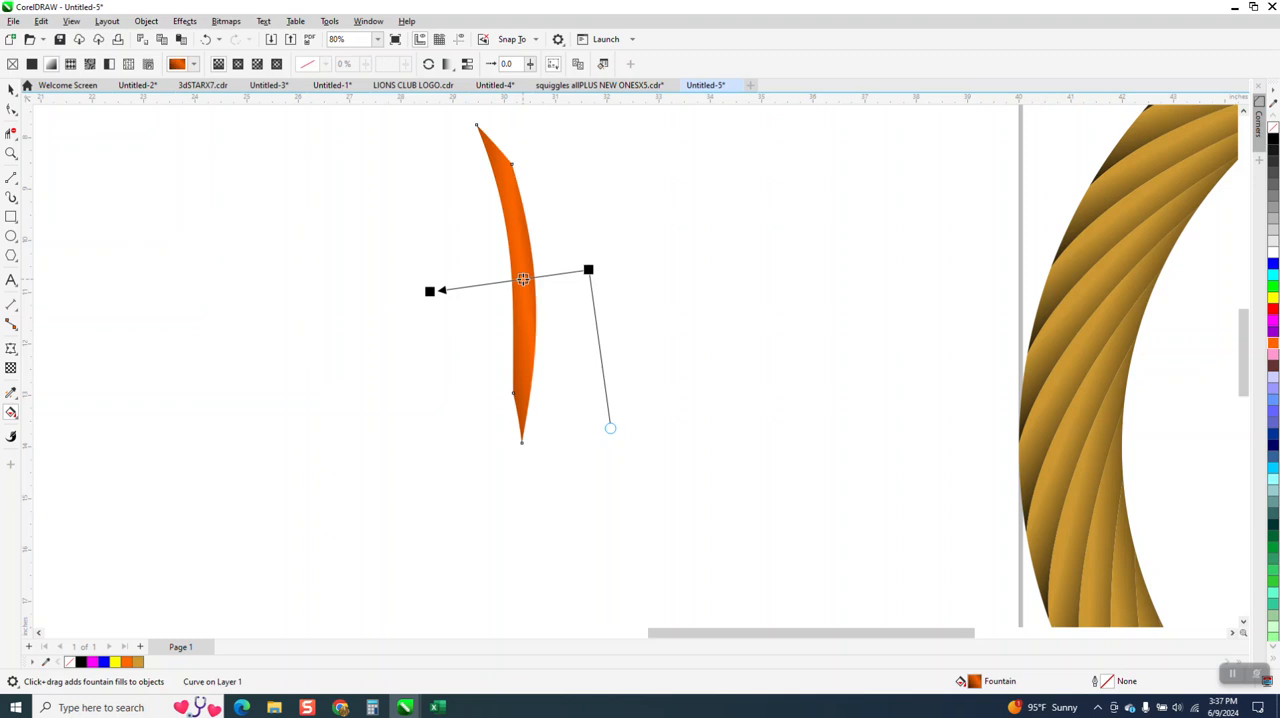
drag(428, 291, 474, 280)
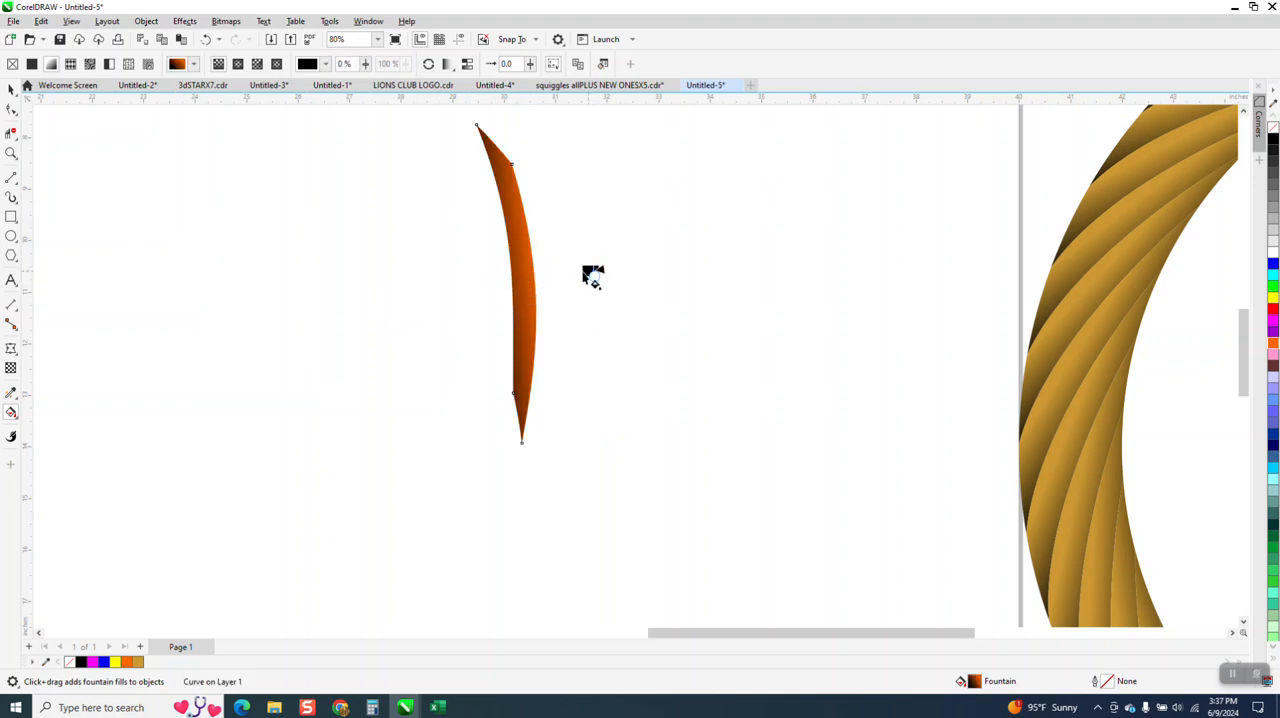
drag(587, 270, 574, 272)
click(205, 40)
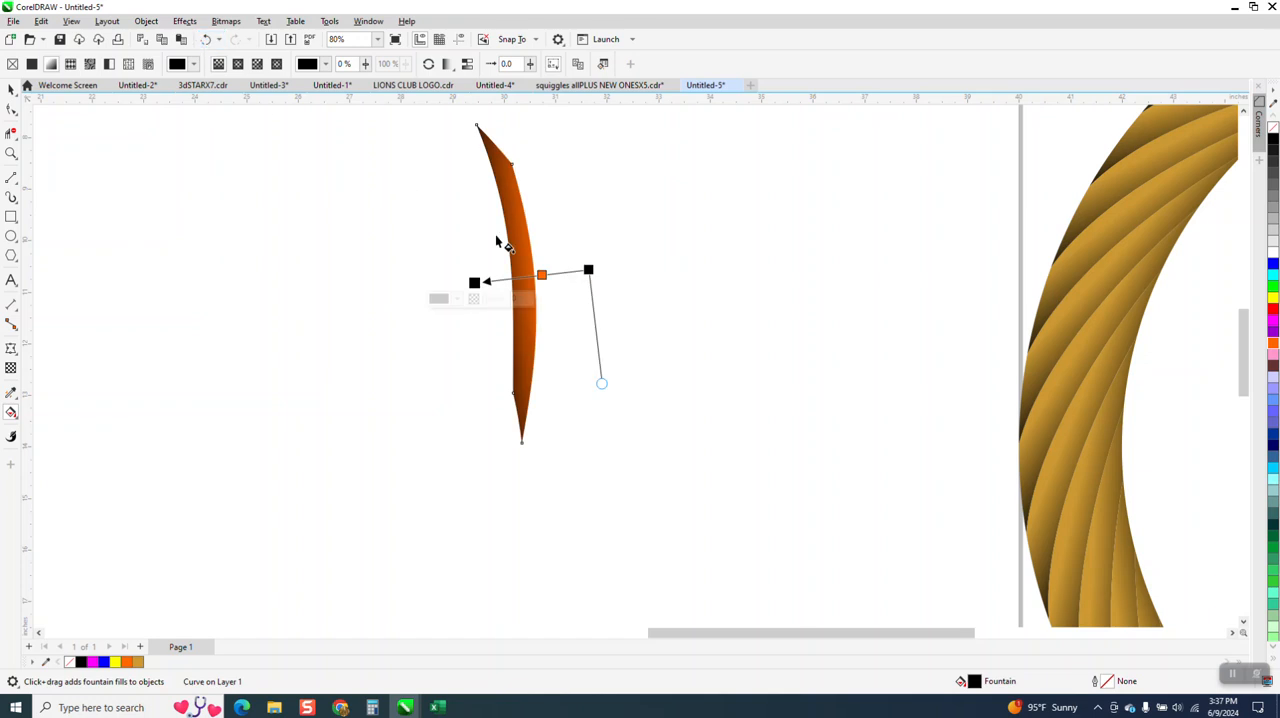
drag(589, 270, 565, 273)
Step: Shift the orange node to 46% along the strand's fountain fill and adjust the fill's side handle
click(11, 153)
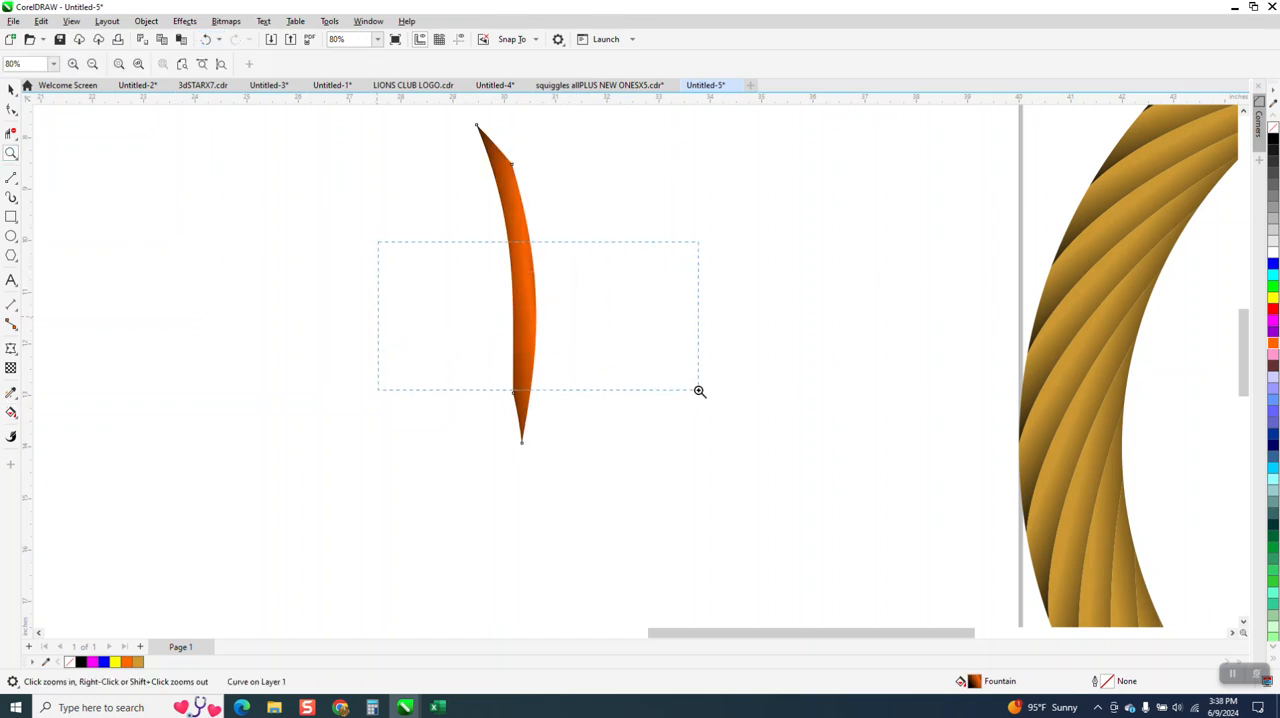
drag(700, 390, 700, 391)
click(11, 412)
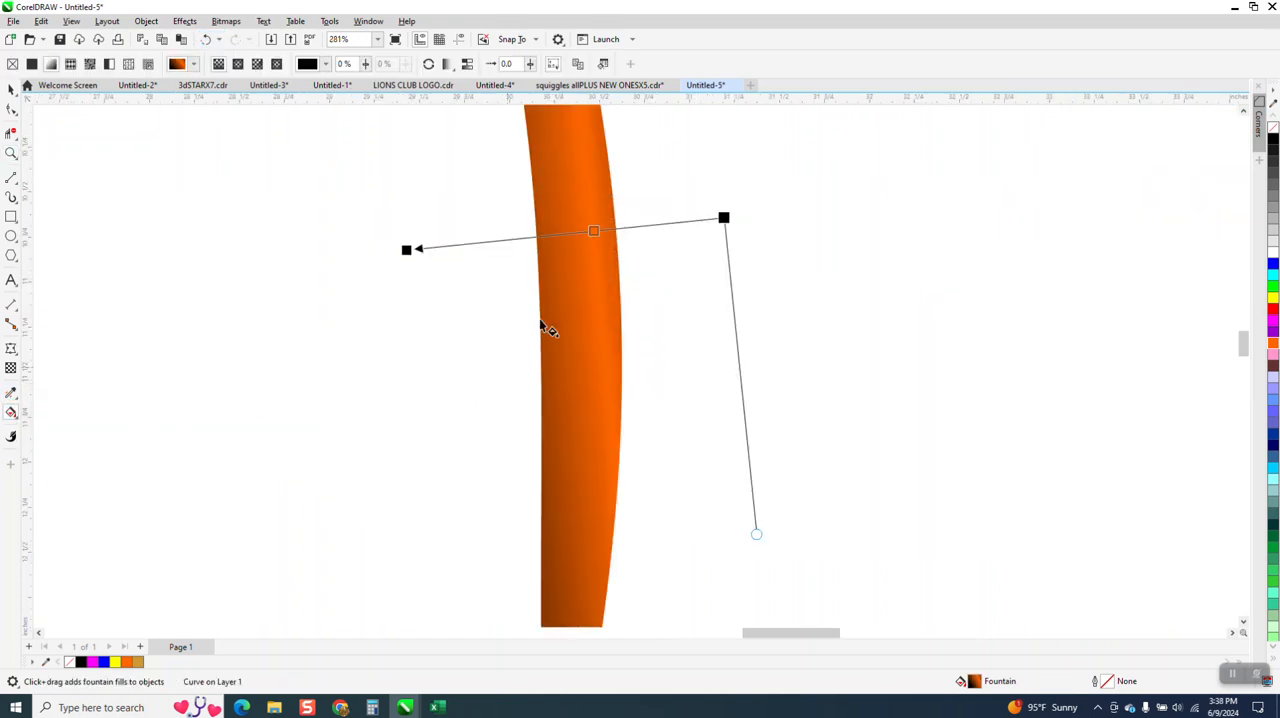
drag(593, 231, 577, 232)
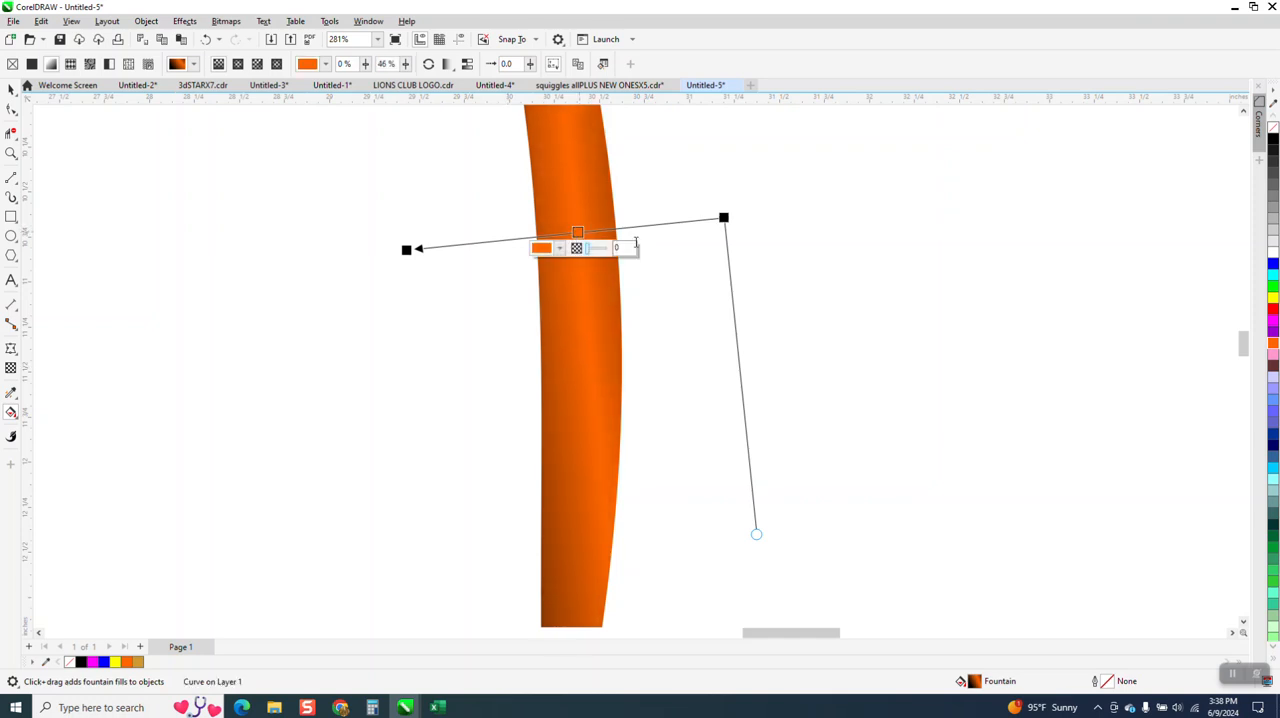
drag(756, 535, 741, 554)
scroll(571, 440, down, 4)
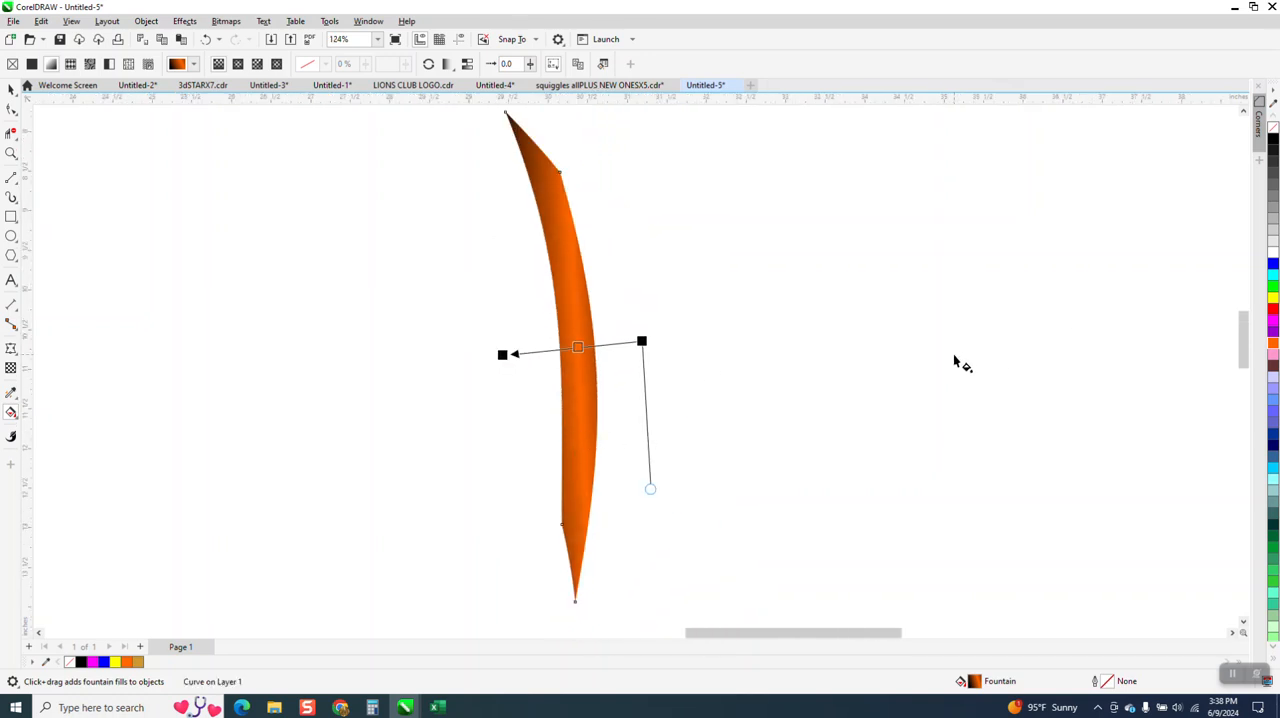
Step: Create a copy of the gradient-filled strand rotated by 10 degrees about the centre of the page
click(10, 90)
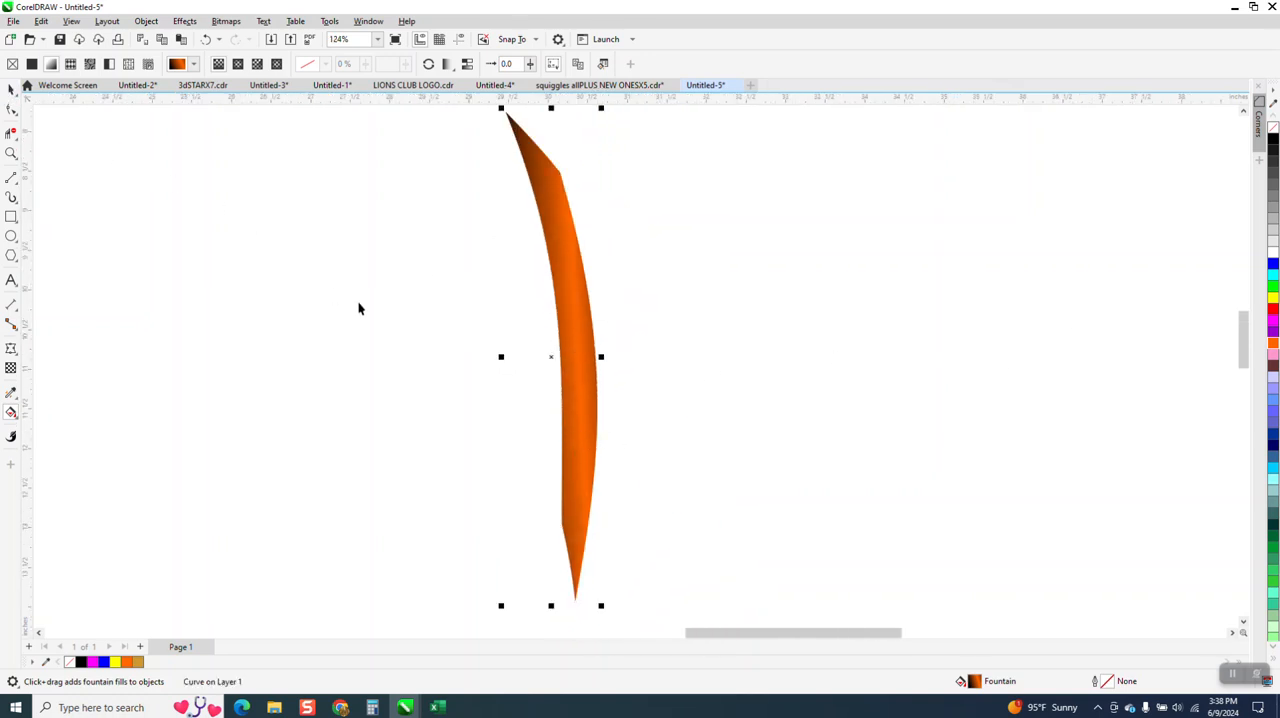
scroll(437, 340, down, 6)
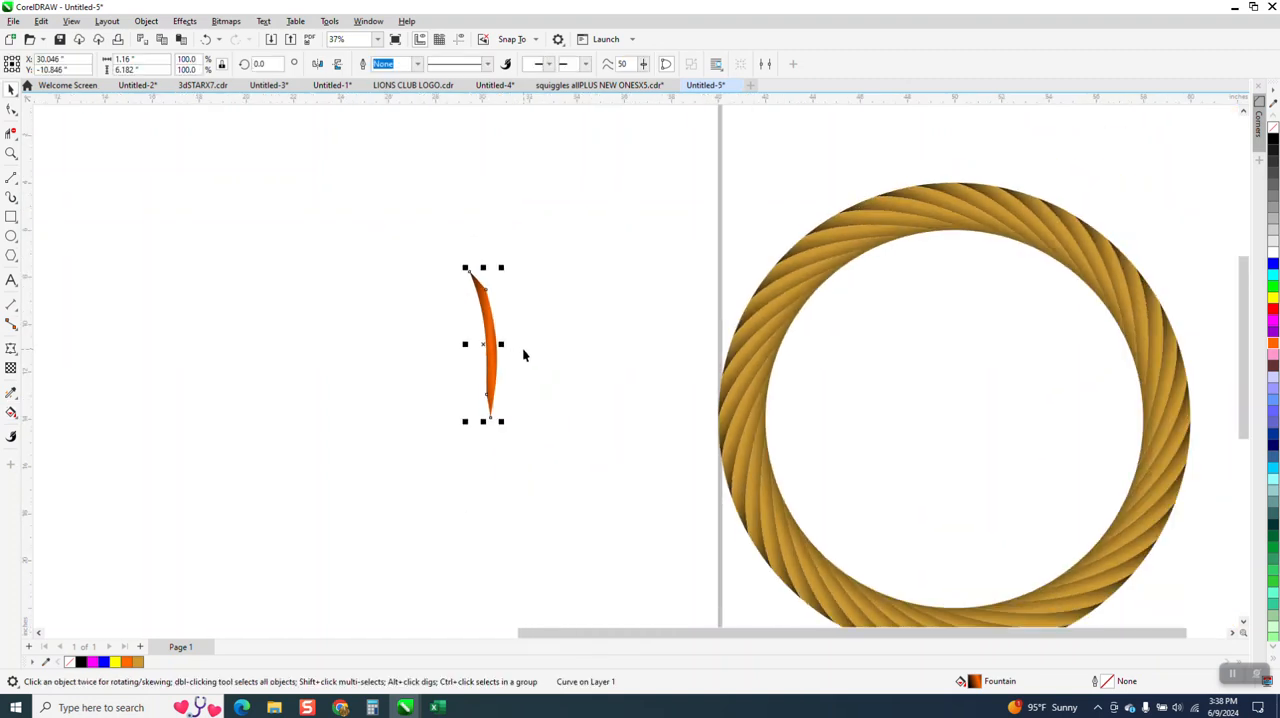
scroll(488, 345, down, 2)
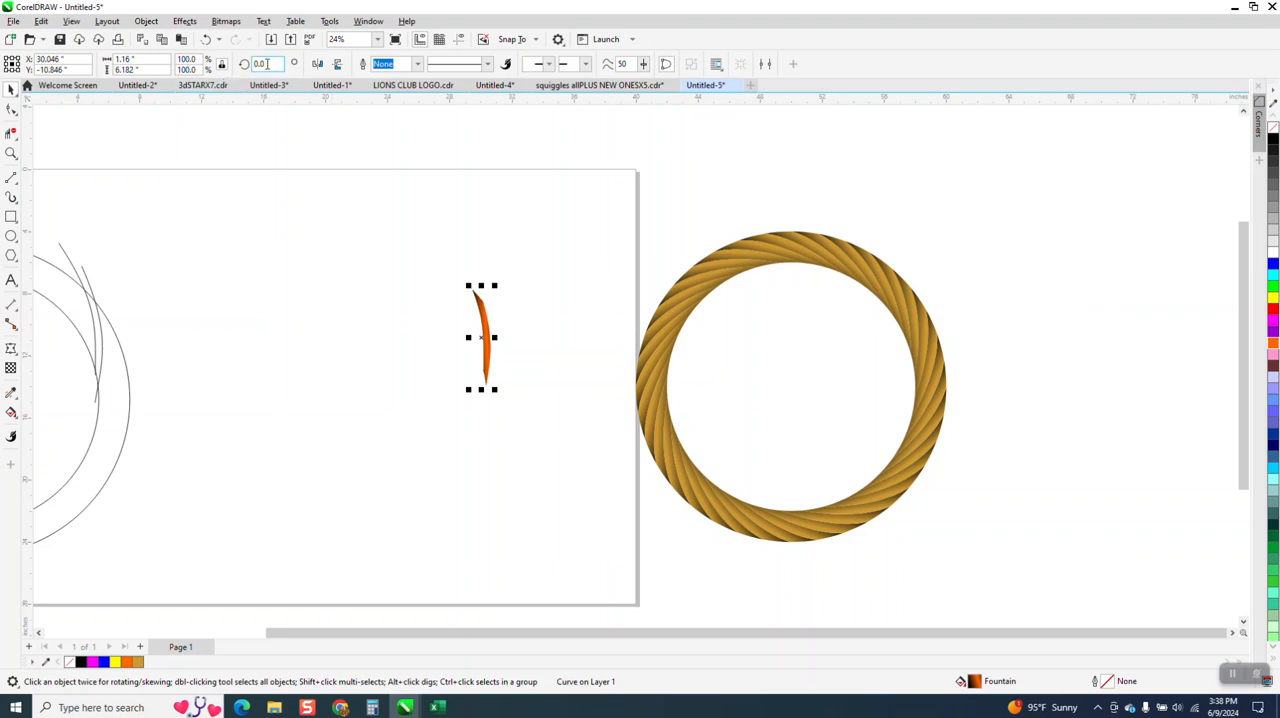
text(10)
key(Return)
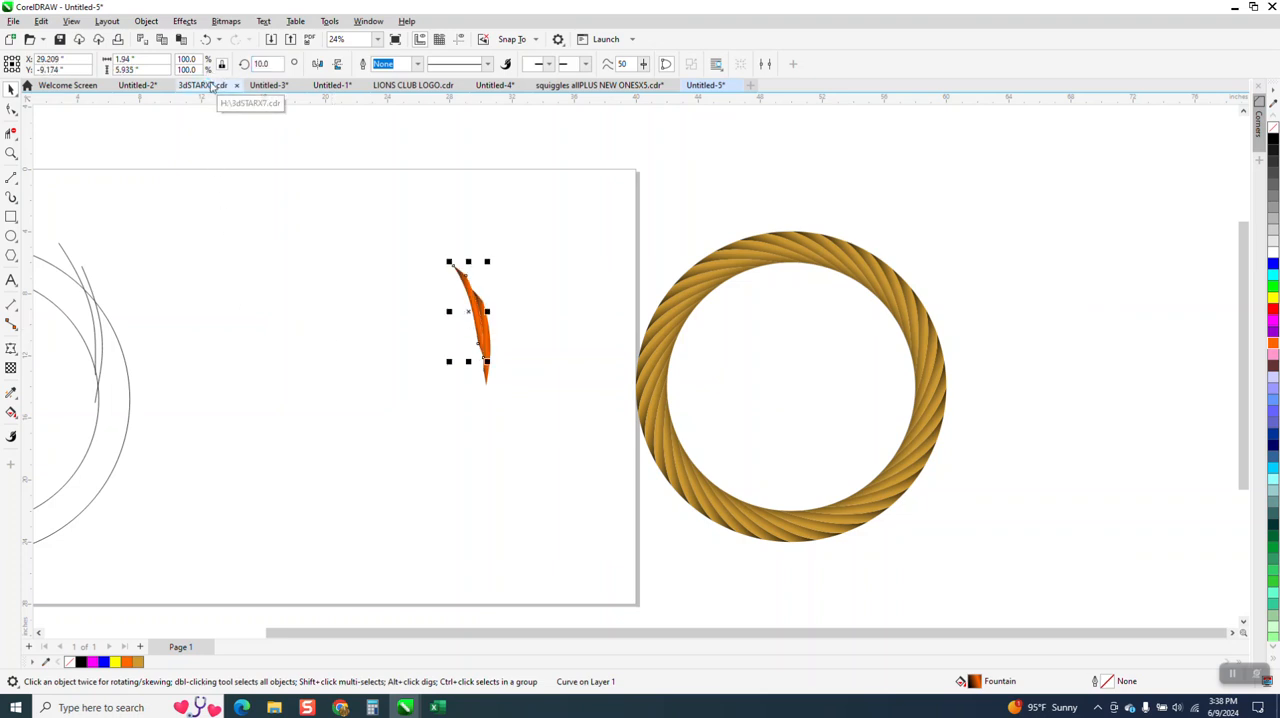
Step: Repeat the 10-degree rotated duplication until the orange strands form a closed rope ring
key(ctrl+d)
key(ctrl+d)
key(ctrl+d)
key(ctrl+d)
key(ctrl+d)
key(ctrl+d)
key(ctrl+d)
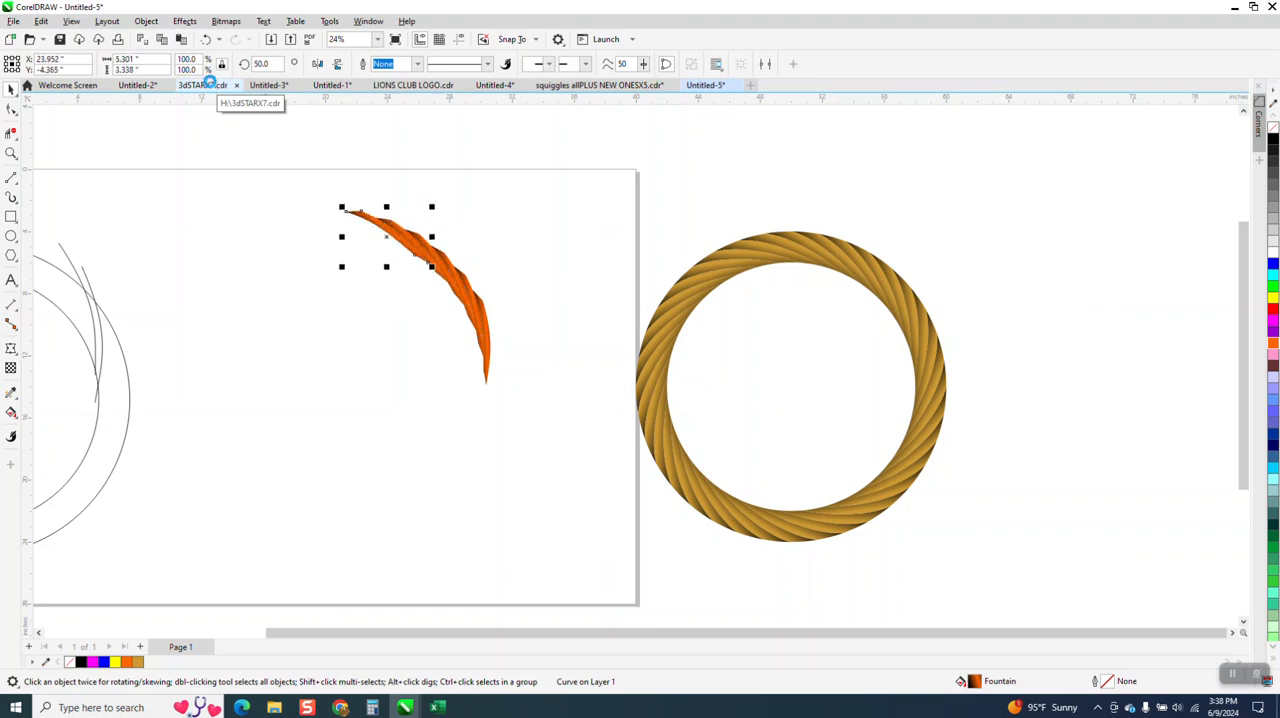
key(ctrl+d)
key(ctrl+d)
key(ctrl+d)
key(ctrl+d)
key(ctrl+d)
key(ctrl+d)
key(ctrl+d)
key(ctrl+d)
key(ctrl+d)
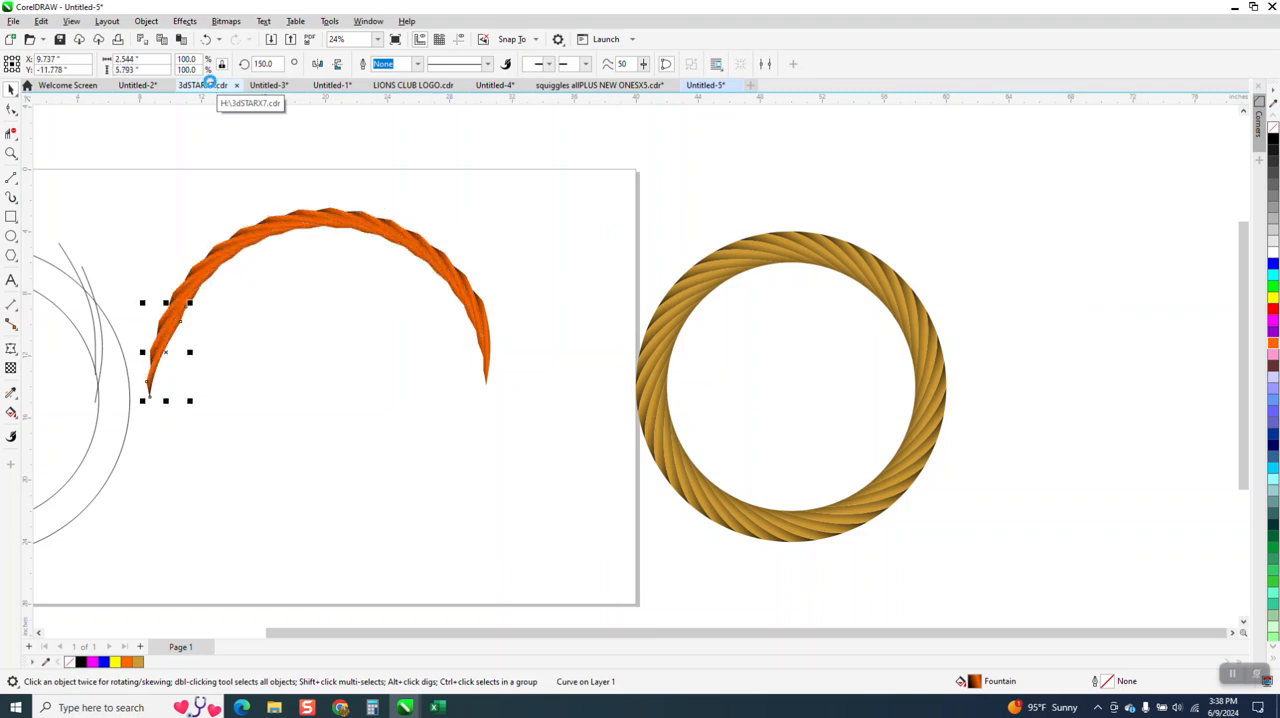
key(ctrl+d)
key(ctrl+d)
key(ctrl+d)
key(ctrl+d)
key(ctrl+d)
key(ctrl+d)
key(ctrl+d)
key(ctrl+d)
key(ctrl+d)
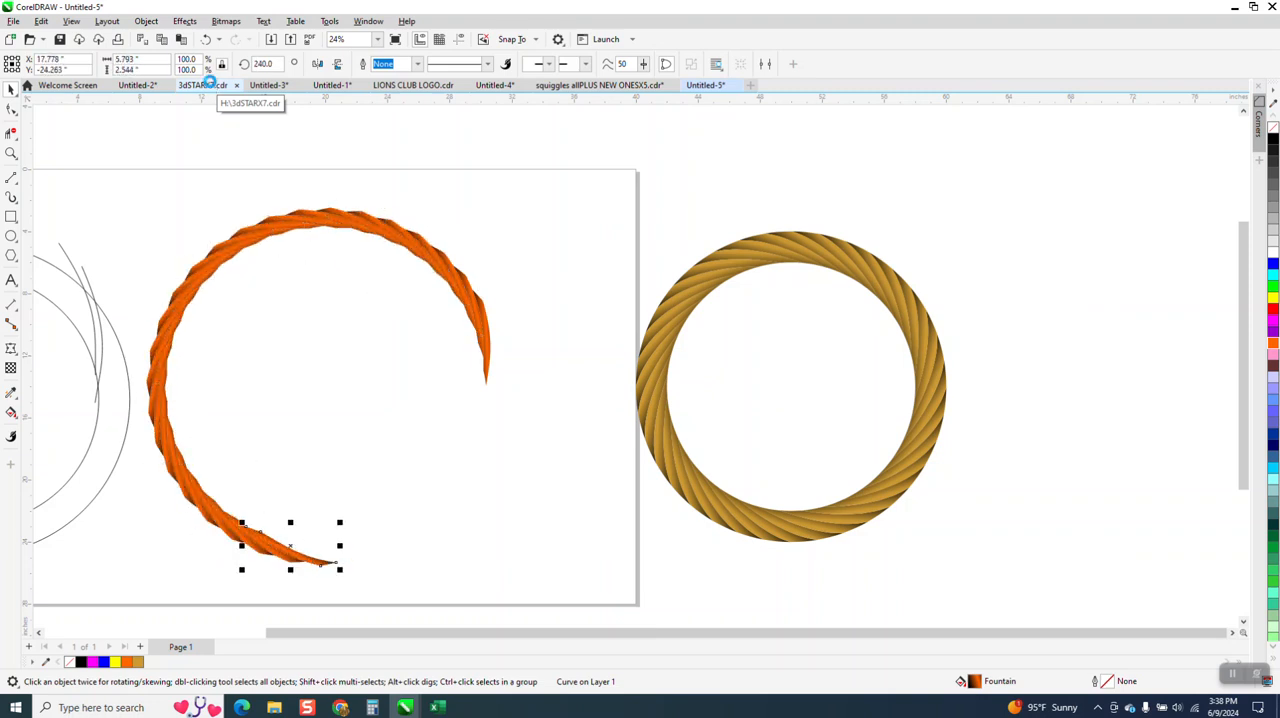
key(ctrl+d)
key(ctrl+d)
key(ctrl+d)
key(ctrl+d)
key(ctrl+d)
key(ctrl+d)
key(ctrl+d)
key(ctrl+d)
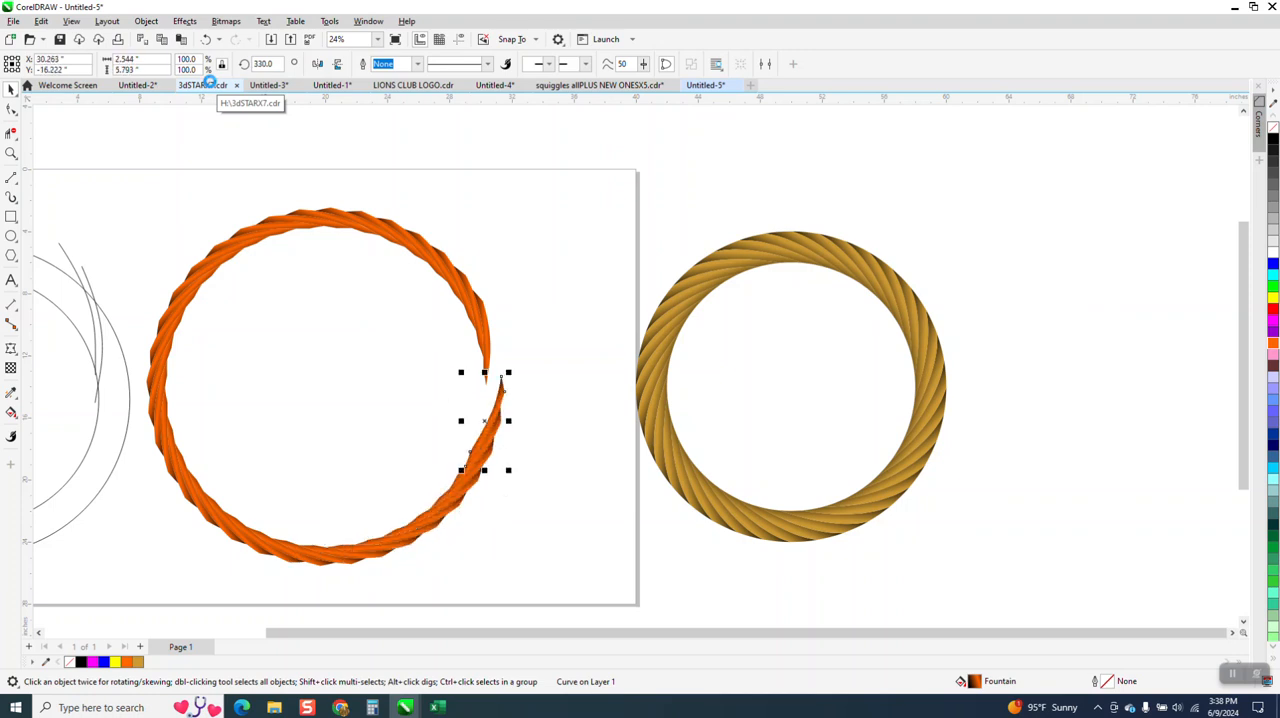
key(ctrl+d)
Step: Select all strands of the orange rope ring and delete them
click(11, 153)
drag(244, 200, 390, 287)
scroll(396, 287, down, 5)
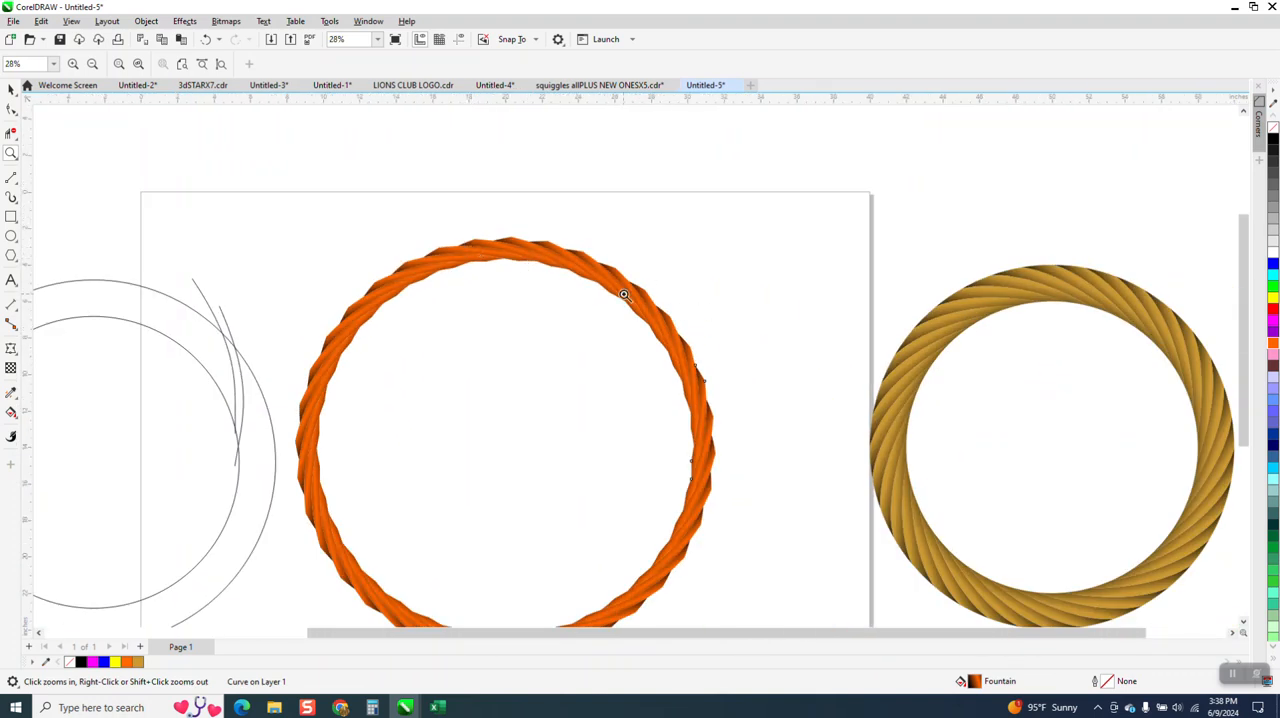
scroll(590, 290, up, 4)
scroll(560, 260, down, 4)
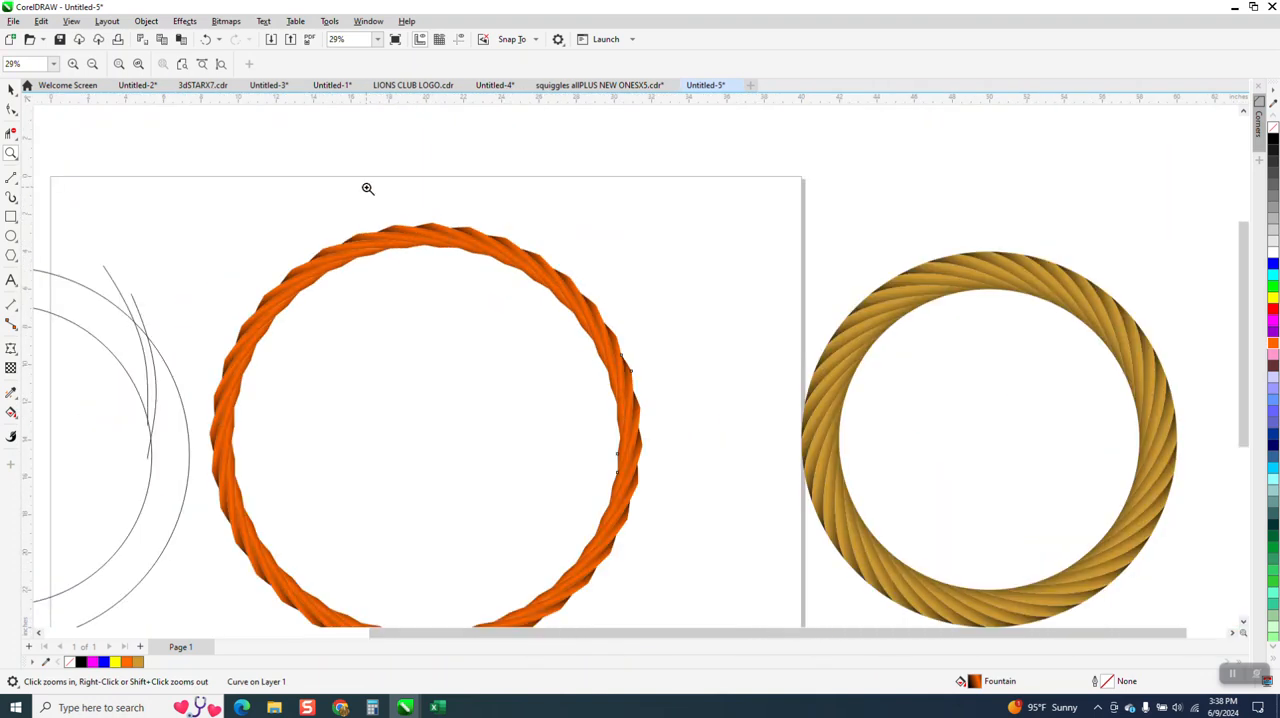
scroll(307, 108, down, 1)
click(11, 90)
scroll(217, 167, down, 3)
drag(215, 169, 306, 400)
drag(494, 466, 492, 462)
key(Delete)
Step: Select the two circles and both guide curves and move them 25 inches right, back onto the page
scroll(249, 249, down, 2)
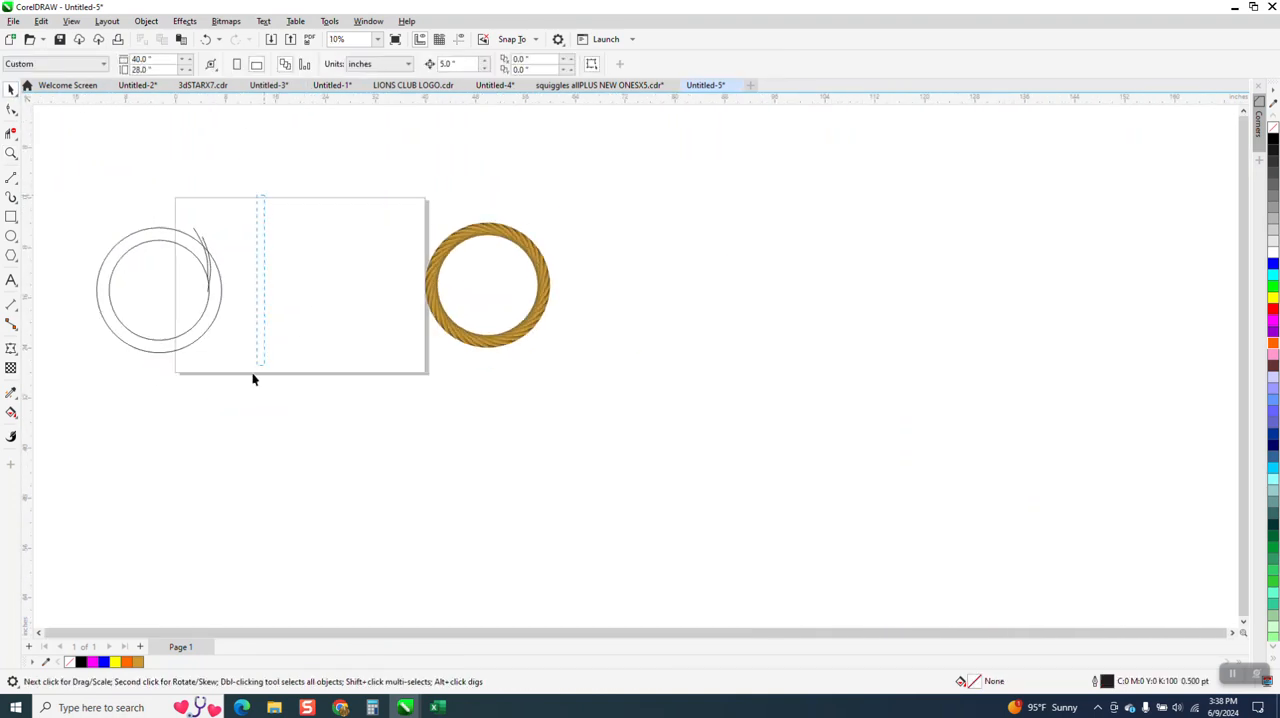
drag(57, 427, 60, 412)
key(Right)
key(Right)
key(Right)
key(Right)
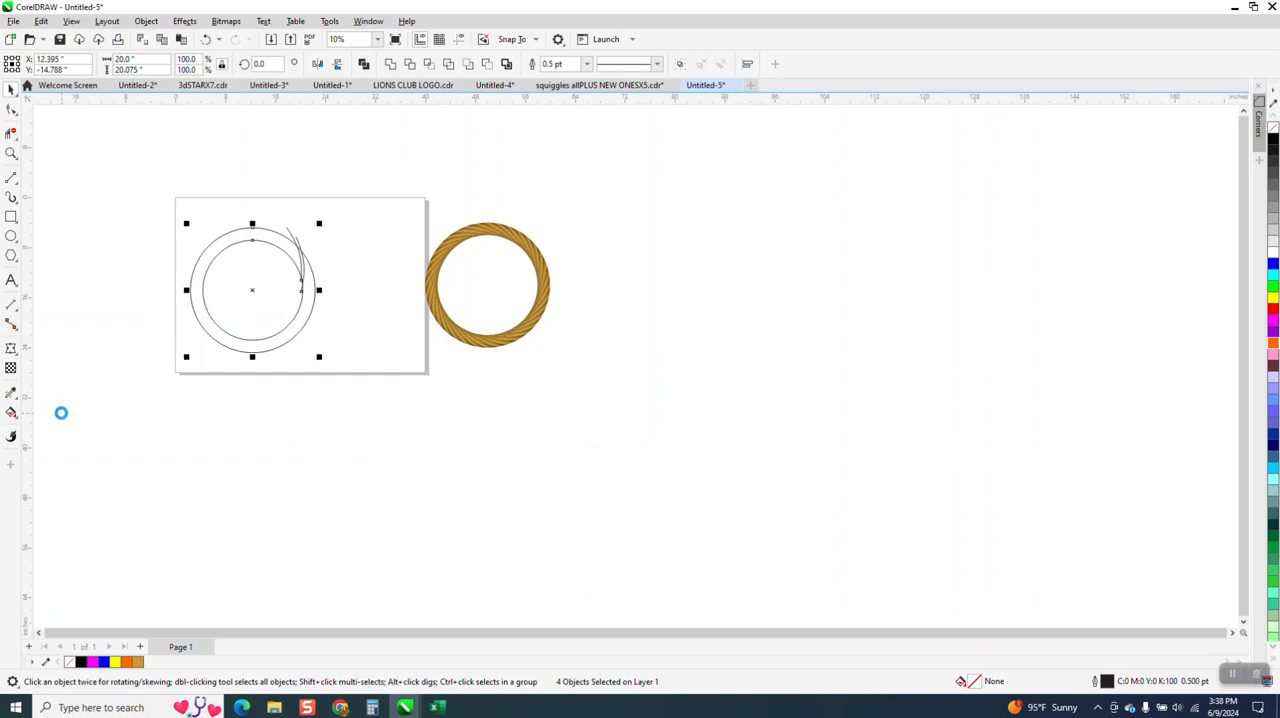
key(Right)
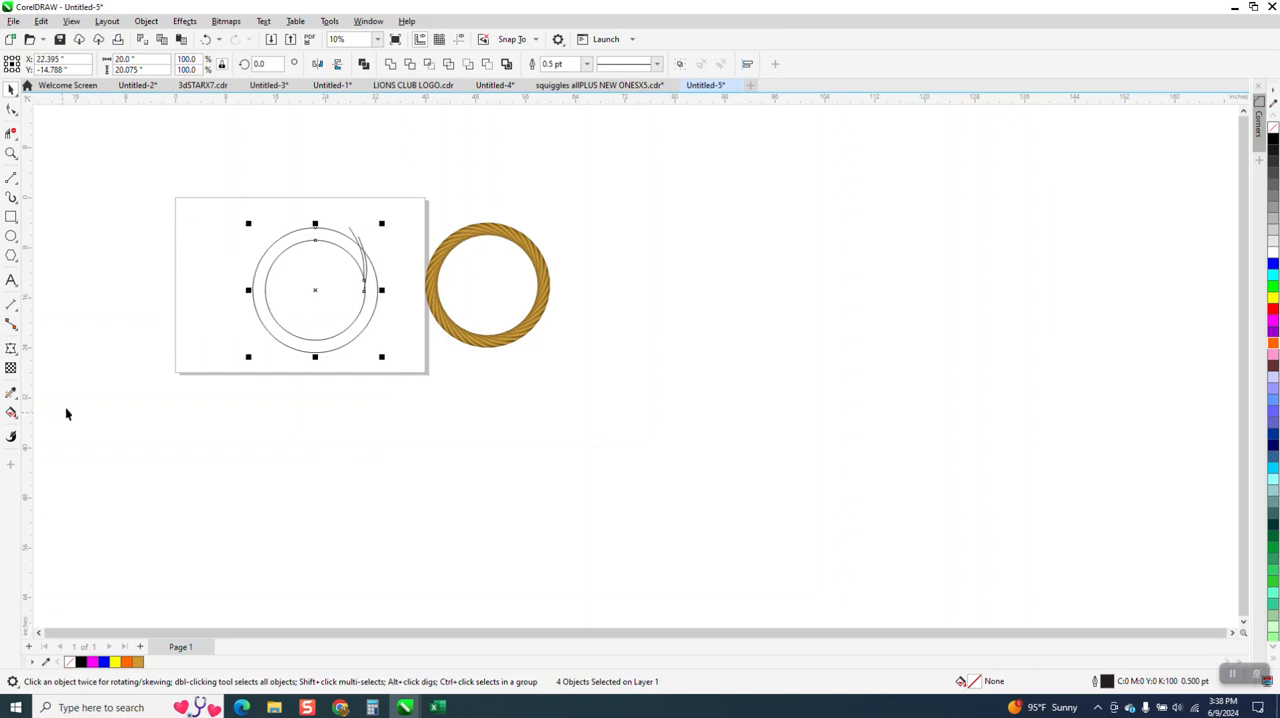
Step: Delete the left one of the two guide curves that cross the circles
click(11, 153)
drag(342, 228, 471, 366)
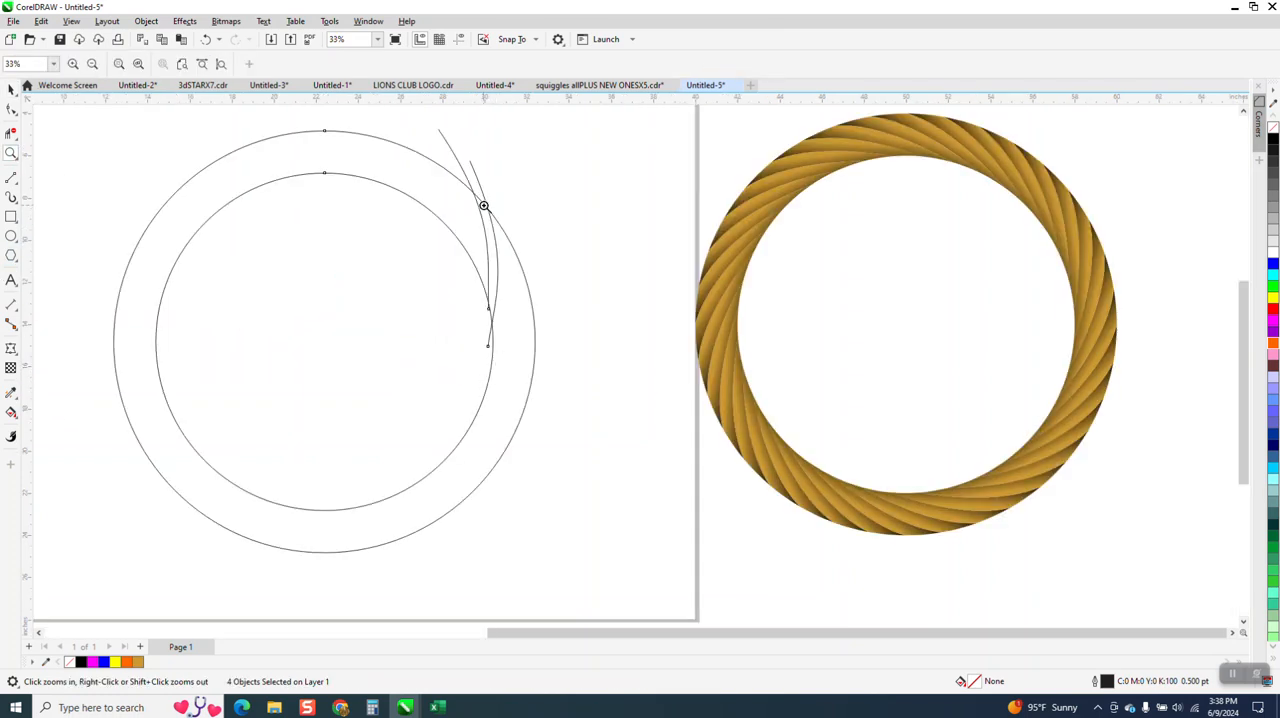
click(11, 109)
click(446, 146)
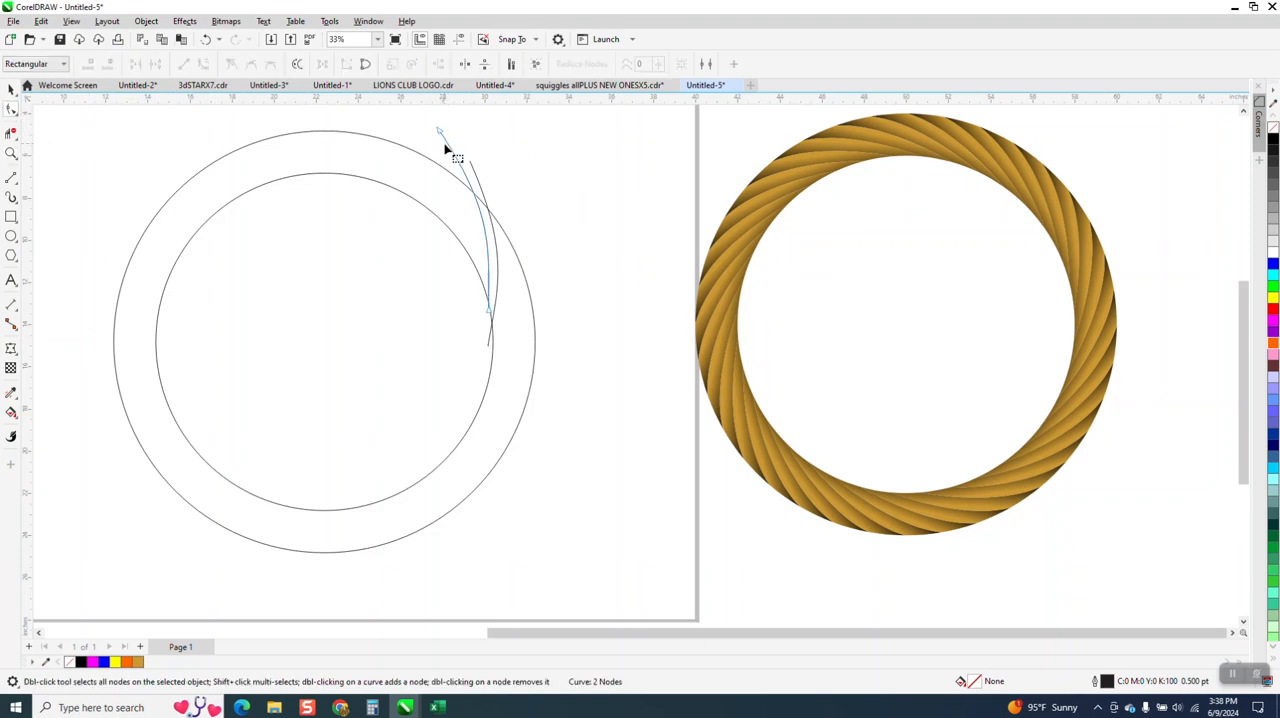
key(Delete)
Step: Reshape the remaining guide curve by moving its upper node left to the outer circle's edge and adjusting its curvature handles
click(476, 176)
drag(470, 161, 441, 154)
drag(489, 252, 503, 231)
drag(441, 155, 430, 160)
drag(500, 247, 430, 153)
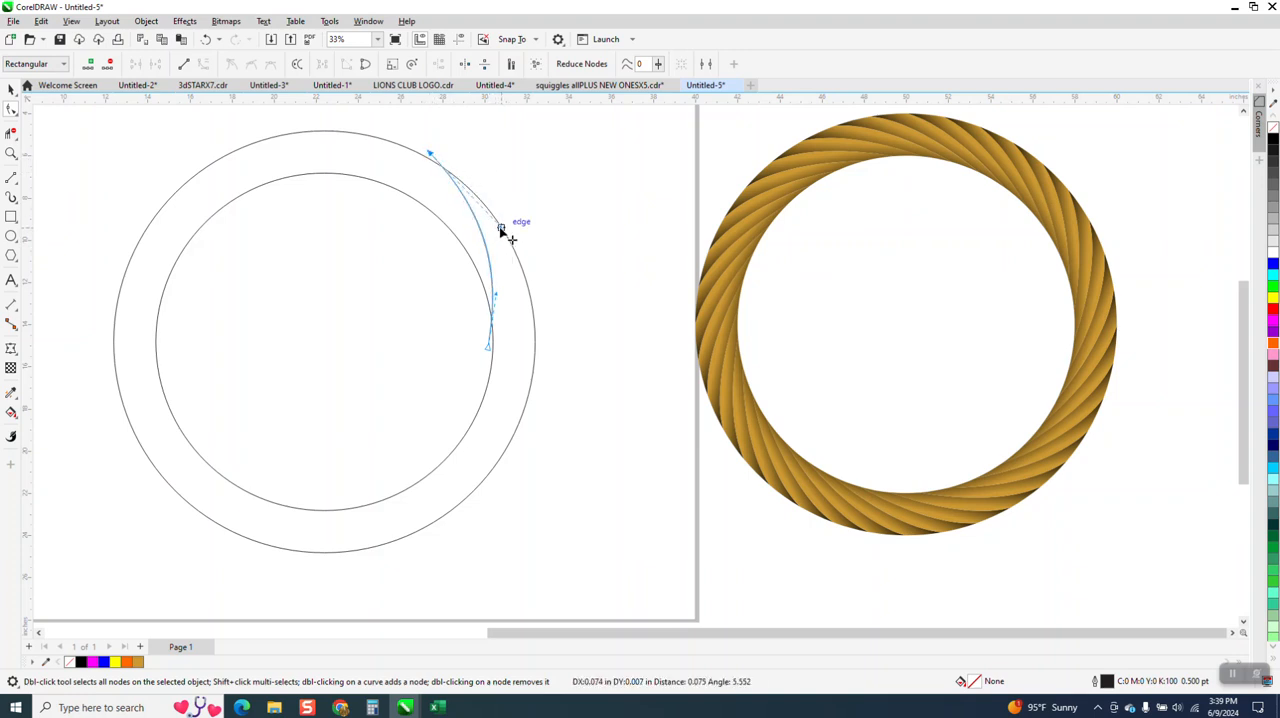
Step: Try to create a copy of the guide curve rotated by 10 degrees
click(11, 89)
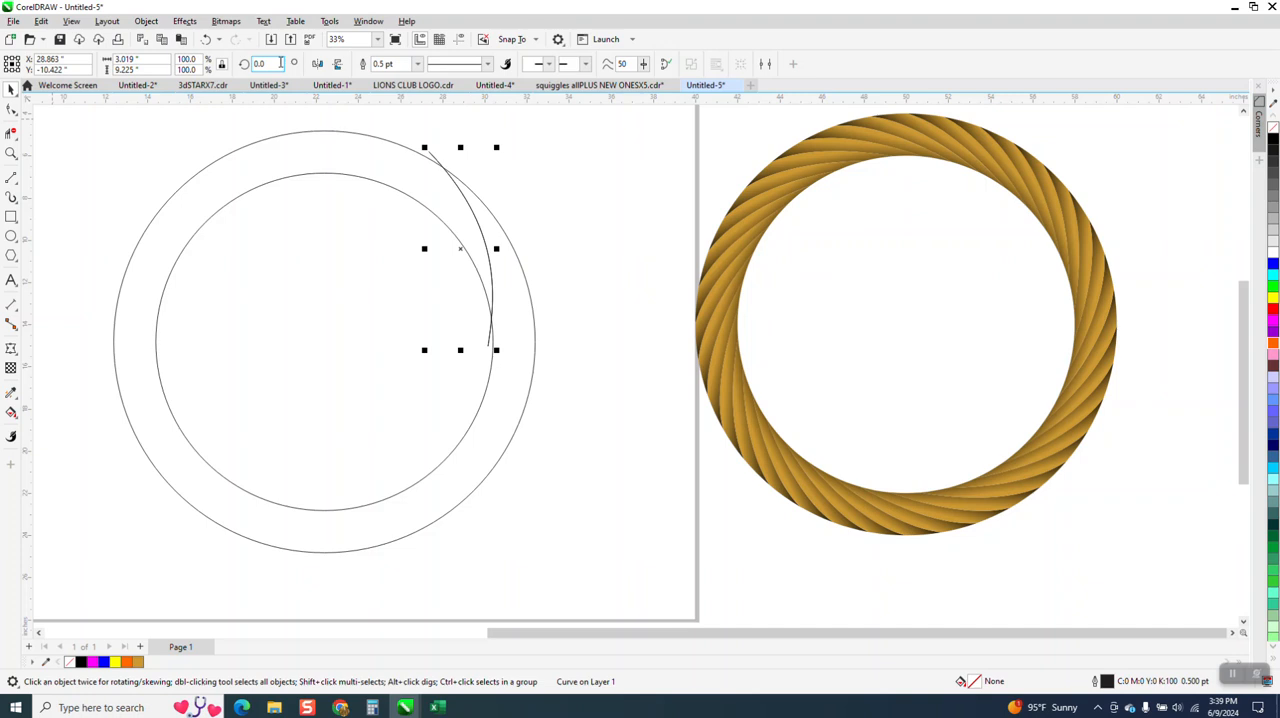
key(Return)
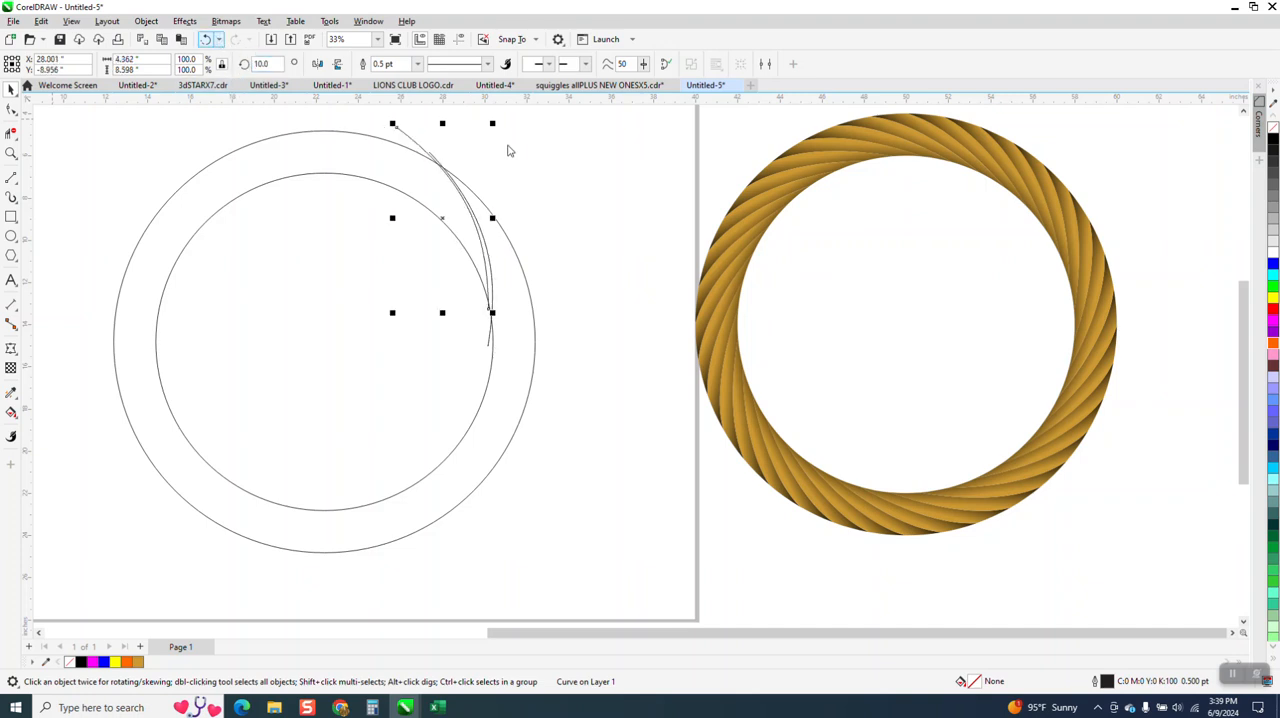
click(205, 39)
Step: Try to duplicate the guide curve 5 inches to its right
click(506, 214)
click(486, 243)
key(ctrl+d)
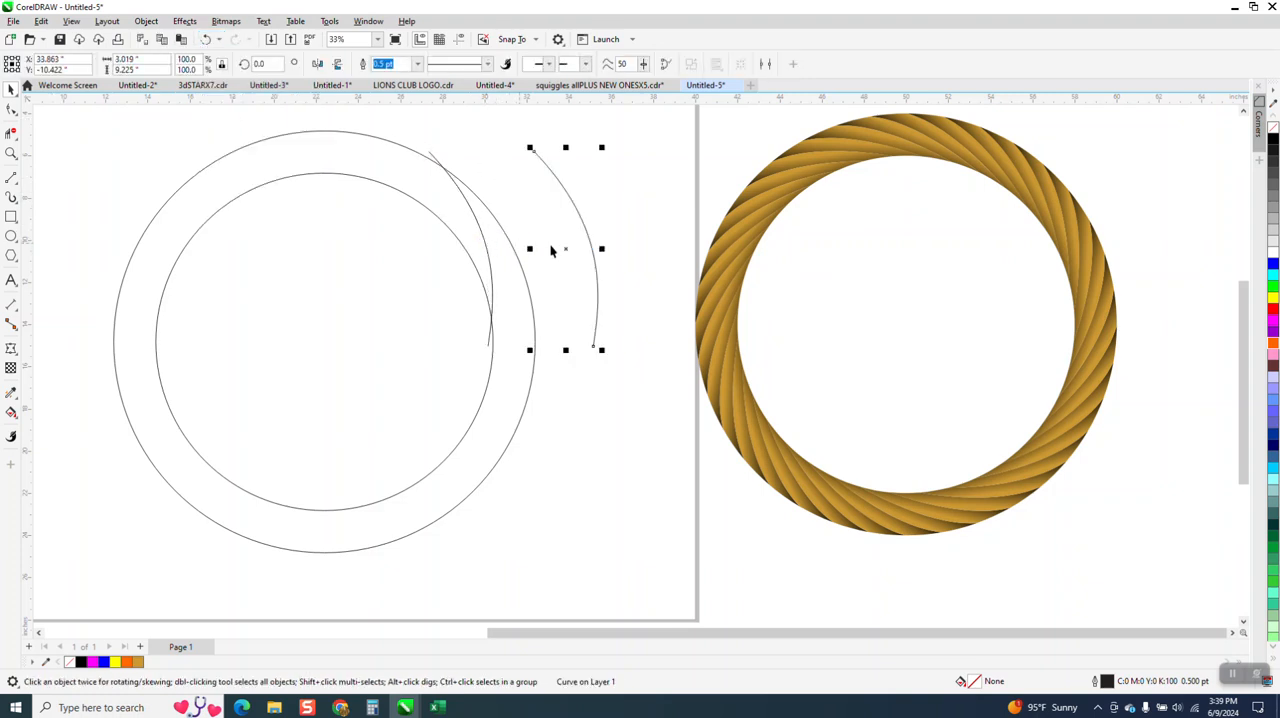
key(Delete)
Step: Examine where the guide curve's centre of rotation lies relative to the circles
click(488, 249)
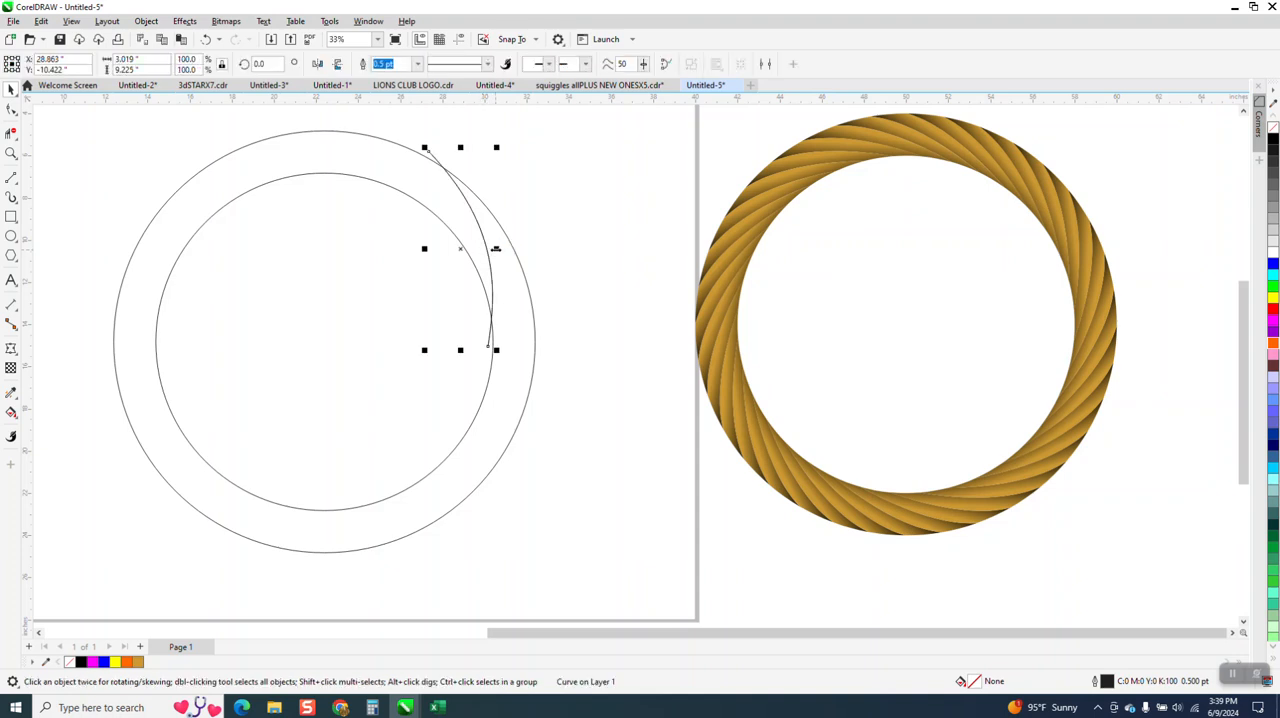
click(464, 252)
scroll(556, 348, down, 1)
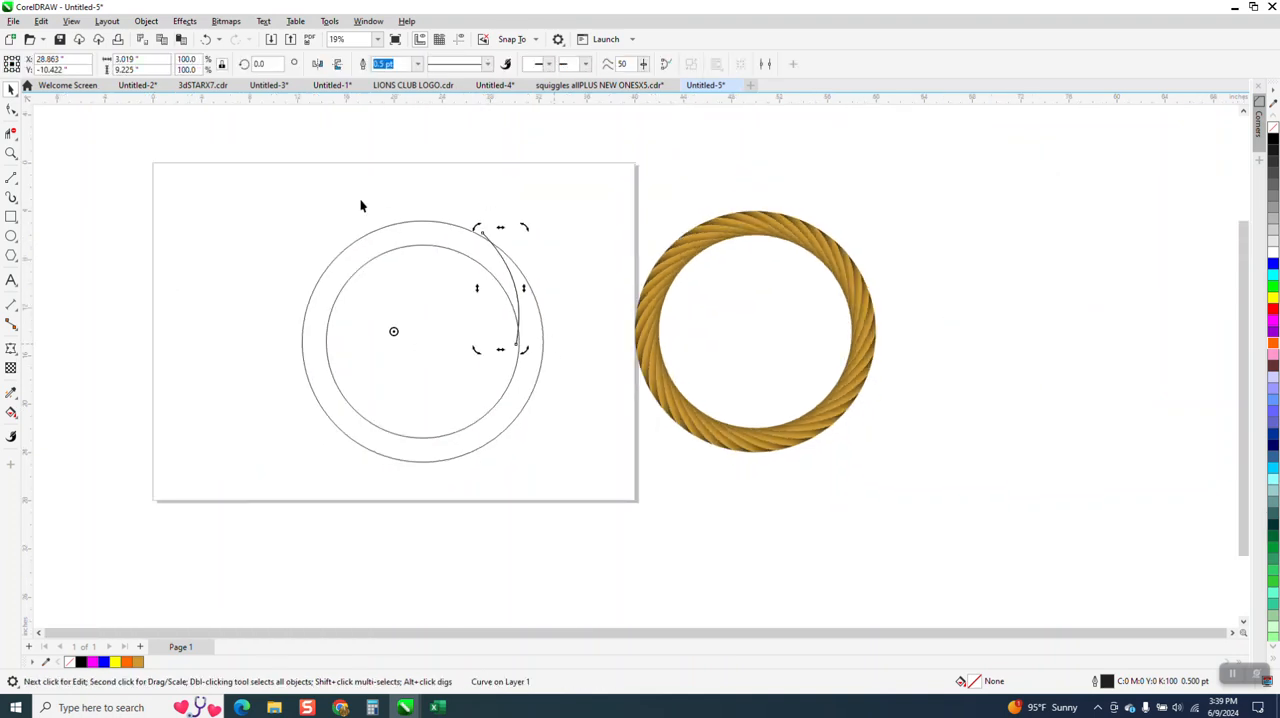
key(ctrl+z)
click(204, 40)
Step: Centre the outer circle and the inner circle on the page
click(451, 226)
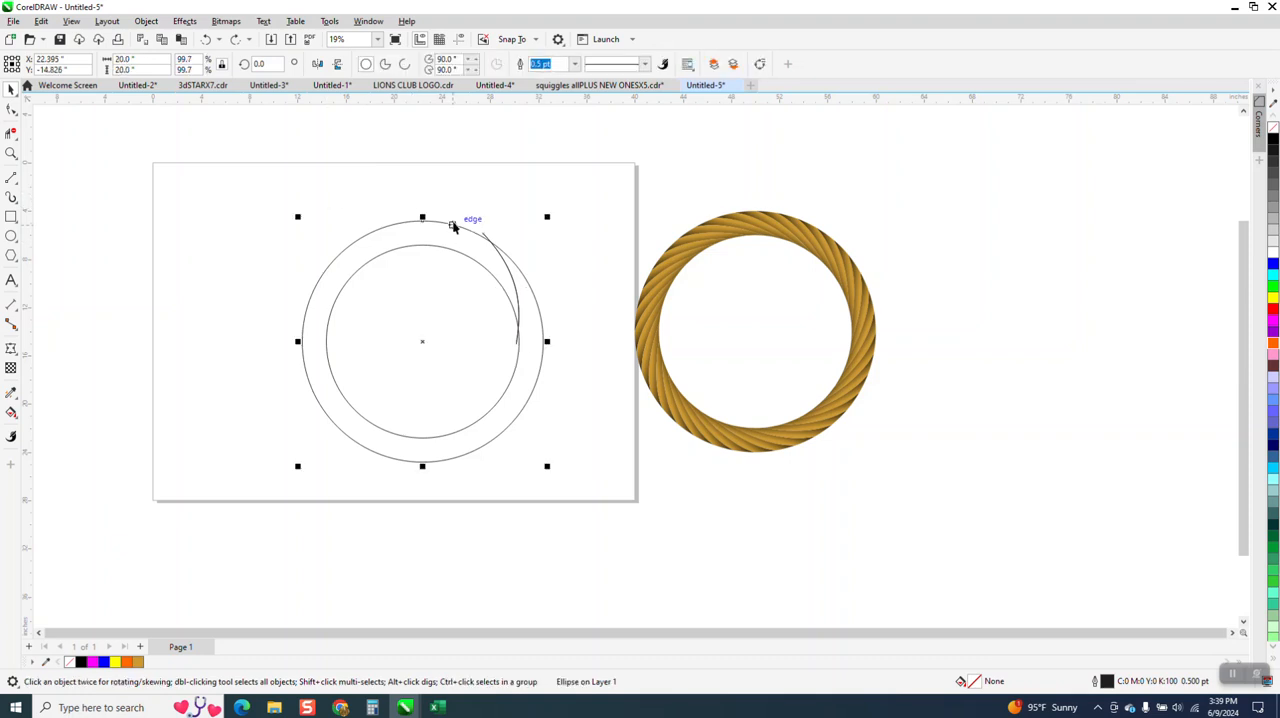
key(p)
click(446, 249)
key(p)
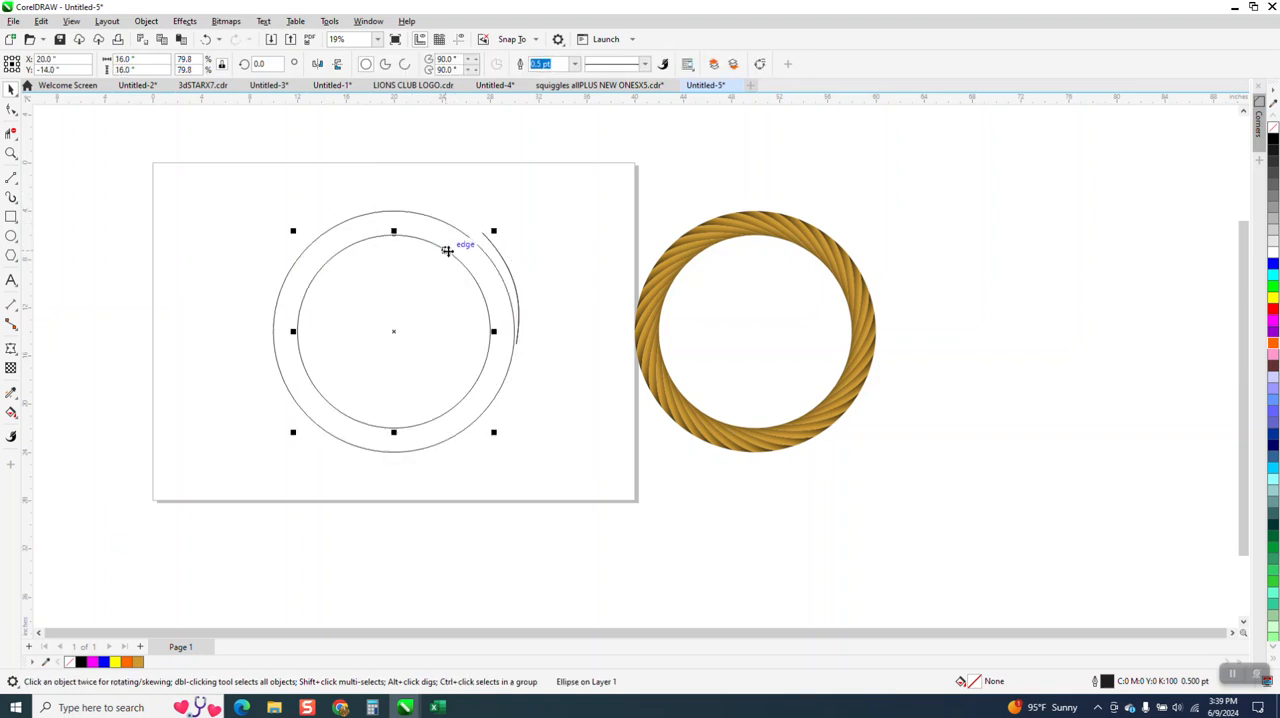
Step: Move the guide curve so its lower end meets the inner circle's right side and its upper end extends past the outer circle
click(509, 267)
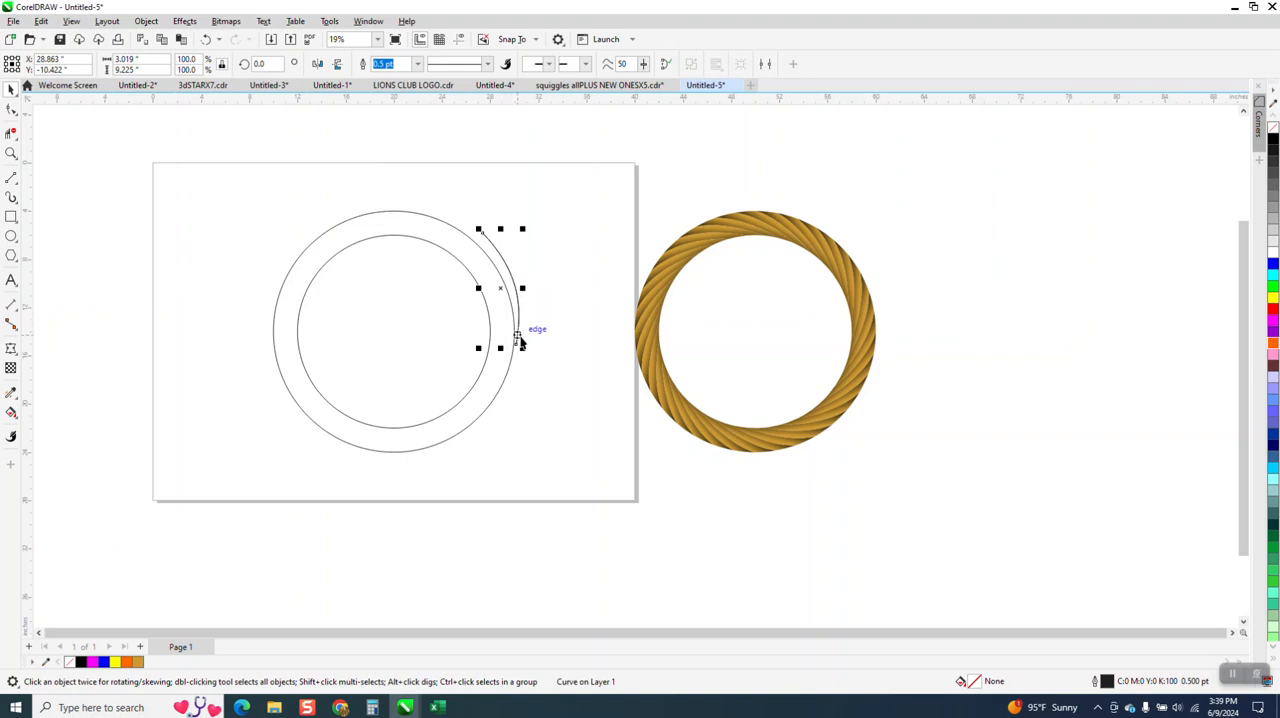
drag(519, 345, 490, 332)
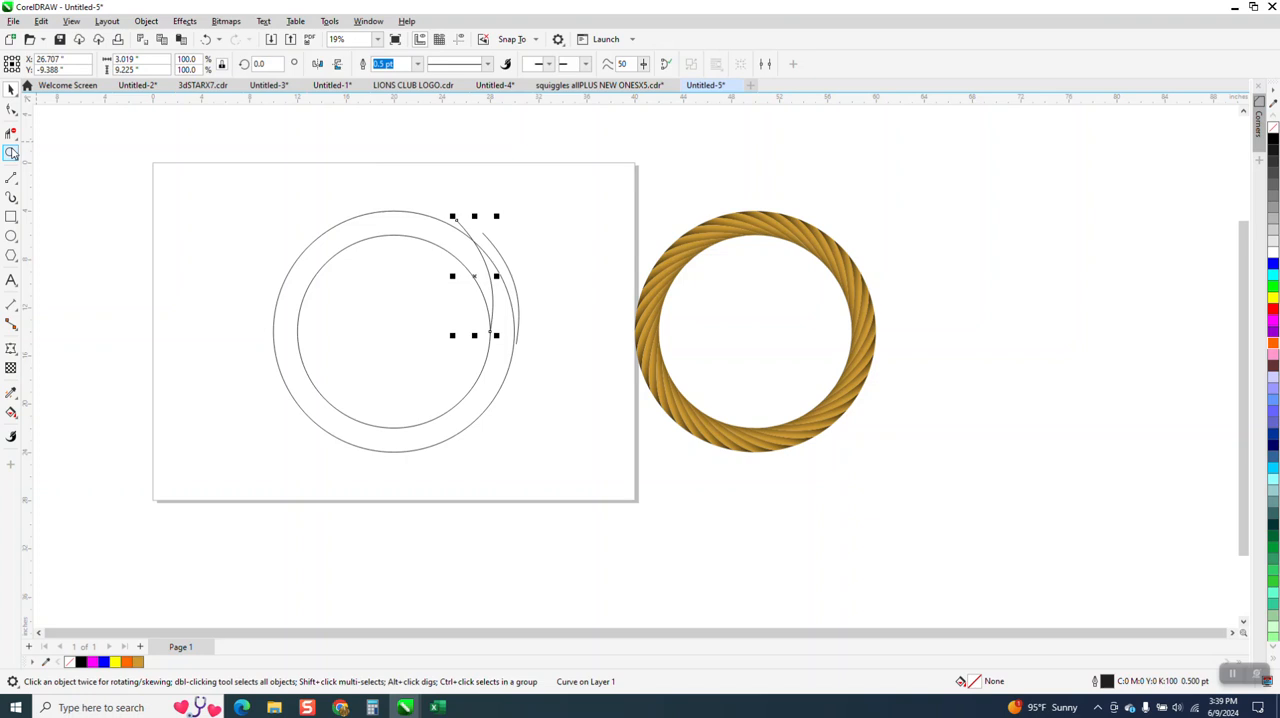
click(11, 153)
drag(383, 203, 591, 409)
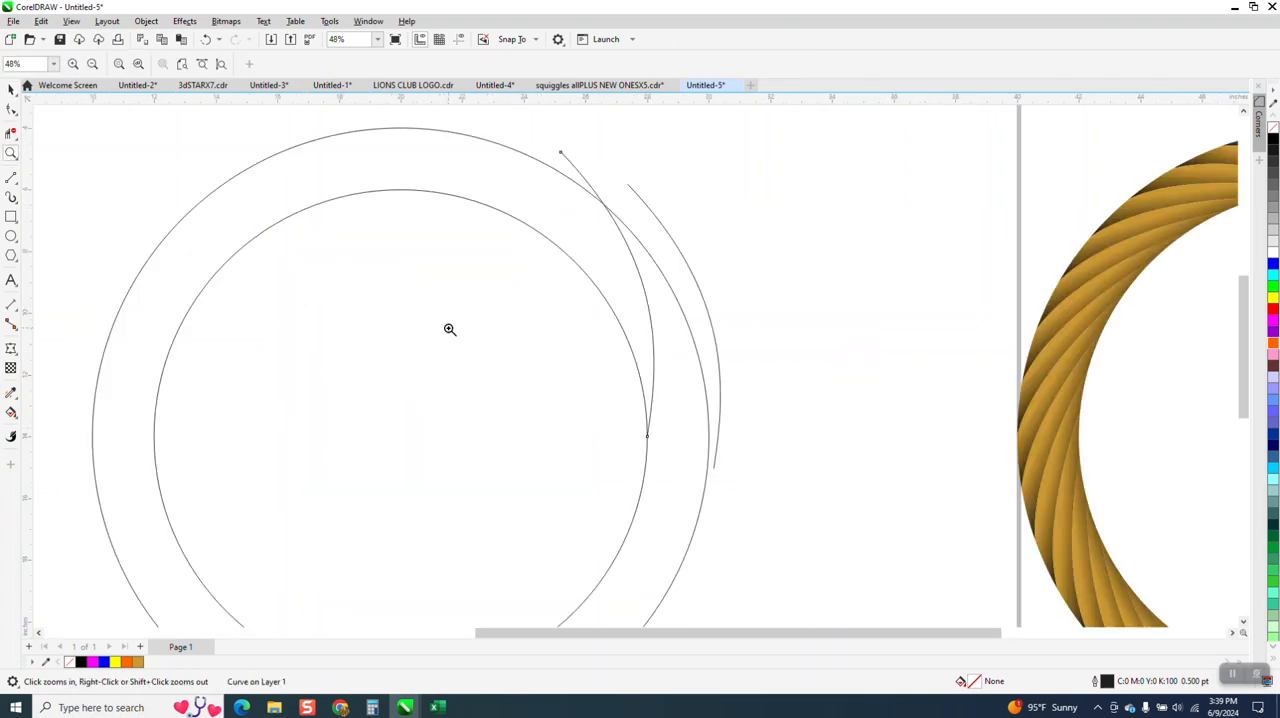
click(11, 90)
drag(607, 293, 606, 301)
Step: Delete the leftover guide curve lying outside the outer circle
click(713, 327)
click(709, 321)
key(Delete)
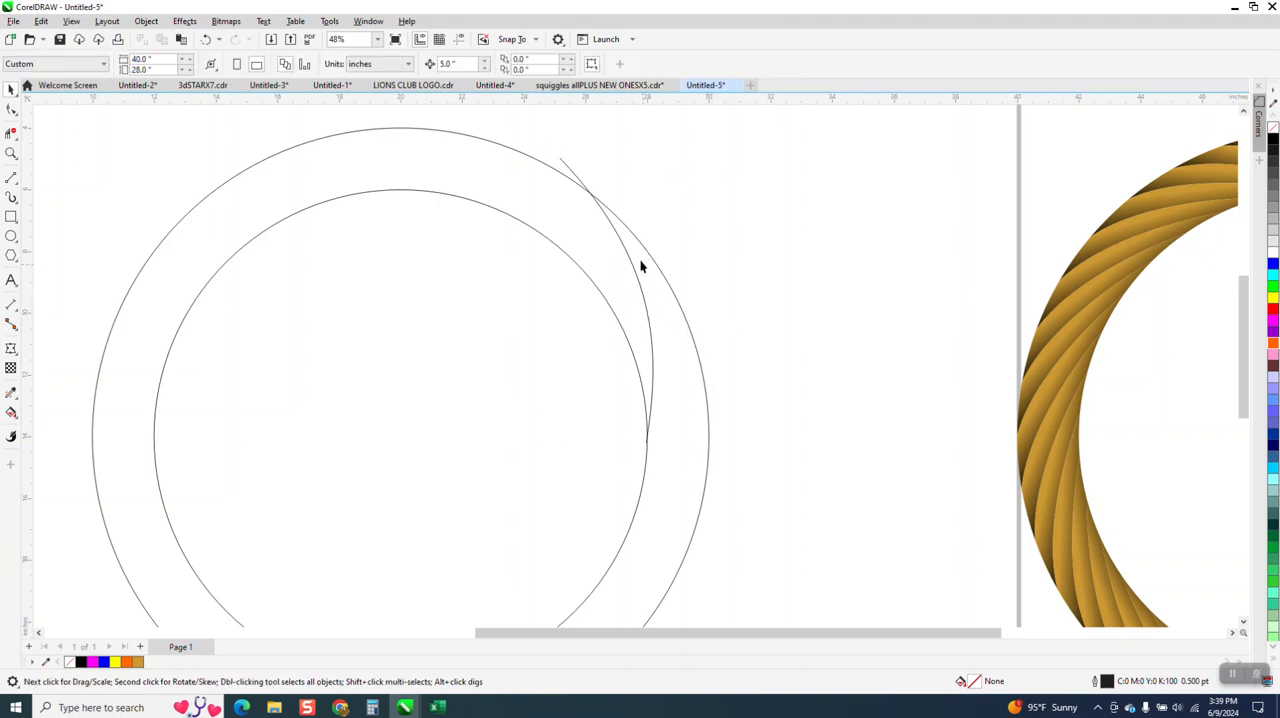
Step: Reshape the guide curve by extending its upper end further along the outer circle and bulging its upper section outward
click(10, 111)
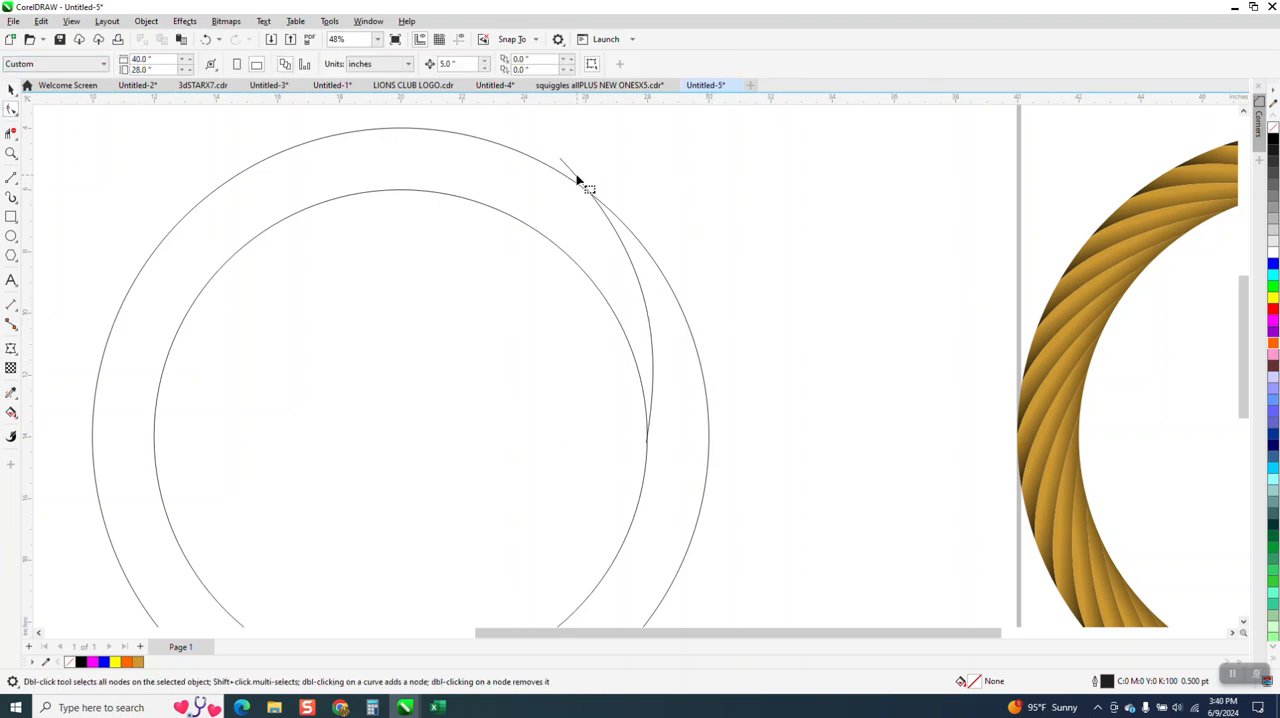
click(578, 178)
drag(564, 162, 531, 137)
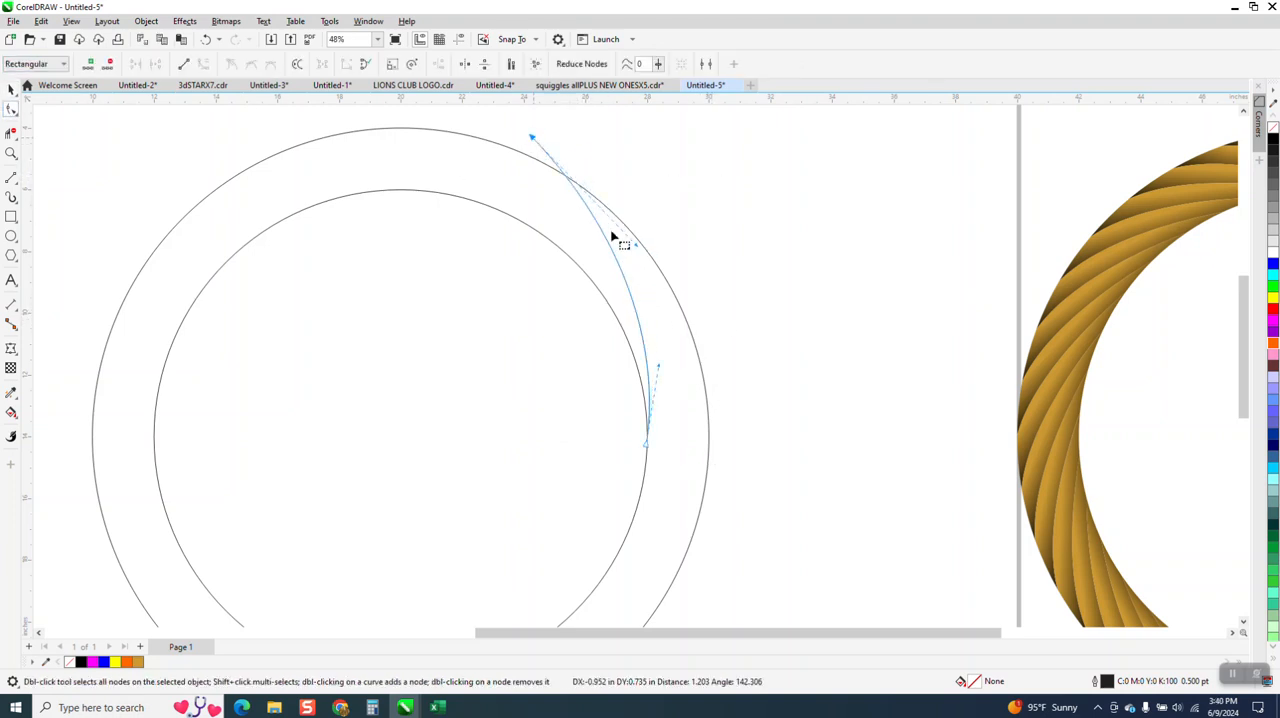
drag(641, 252, 654, 229)
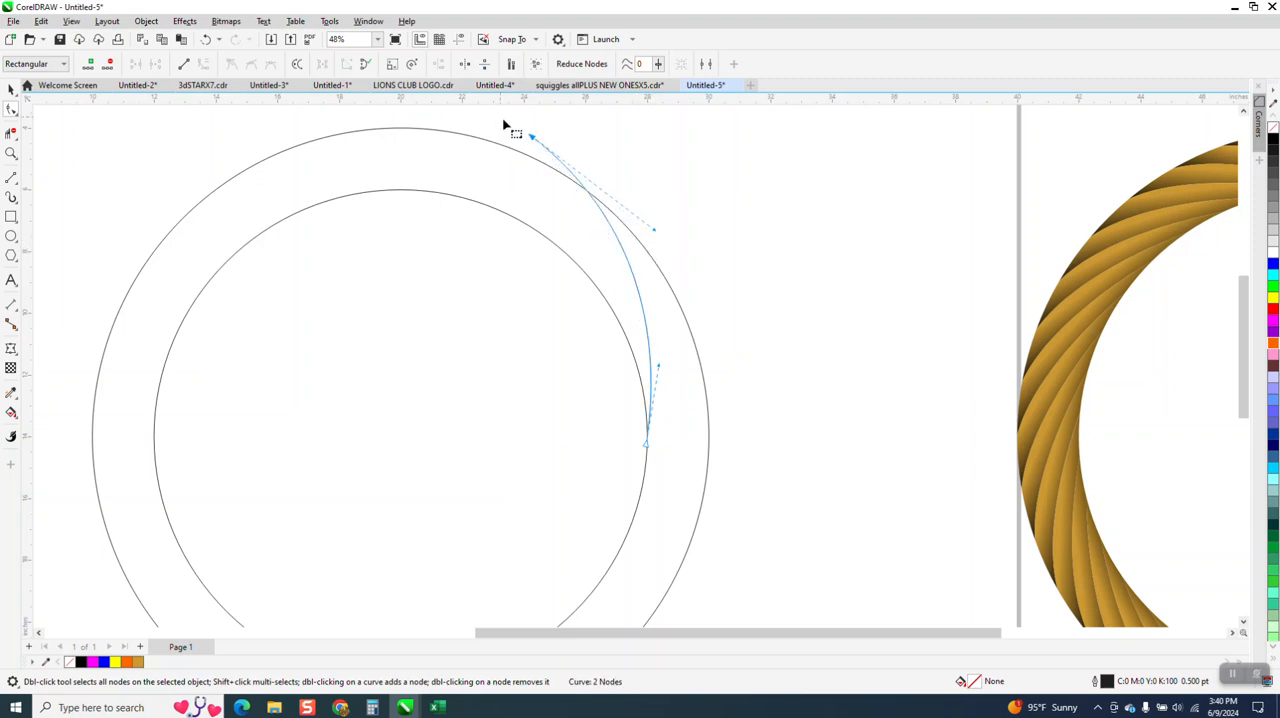
drag(537, 143, 528, 158)
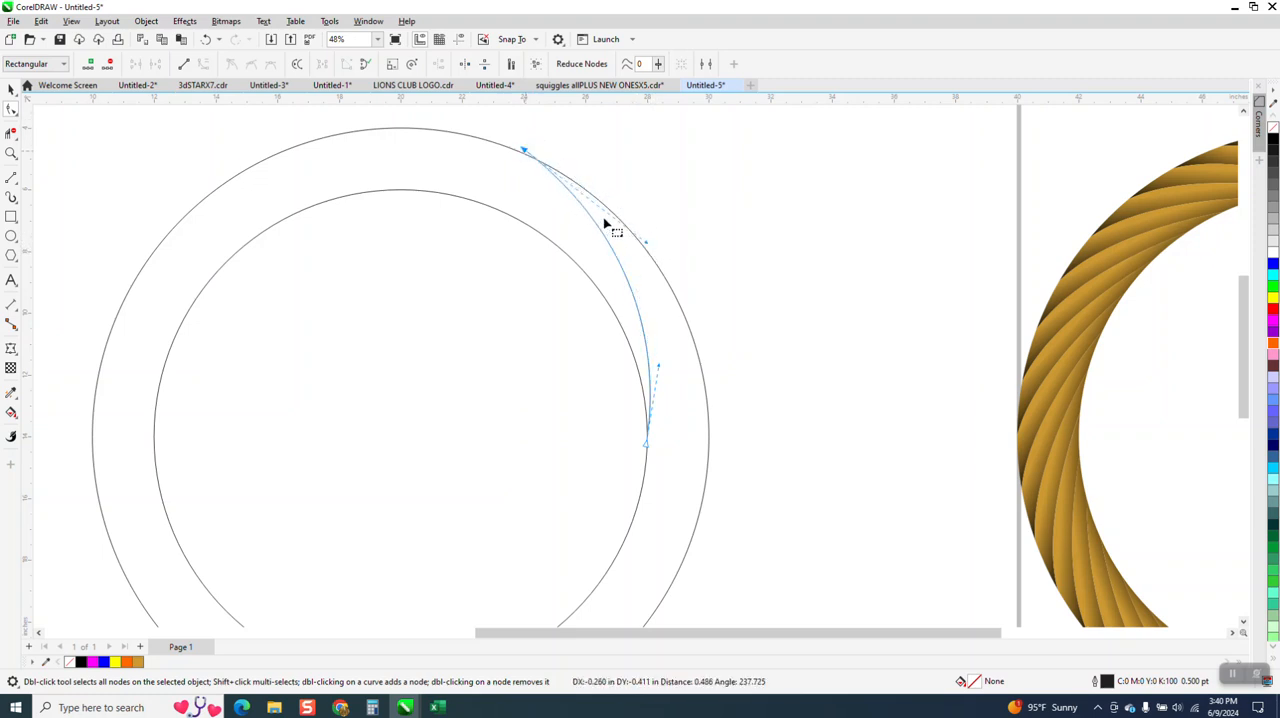
drag(648, 250, 660, 223)
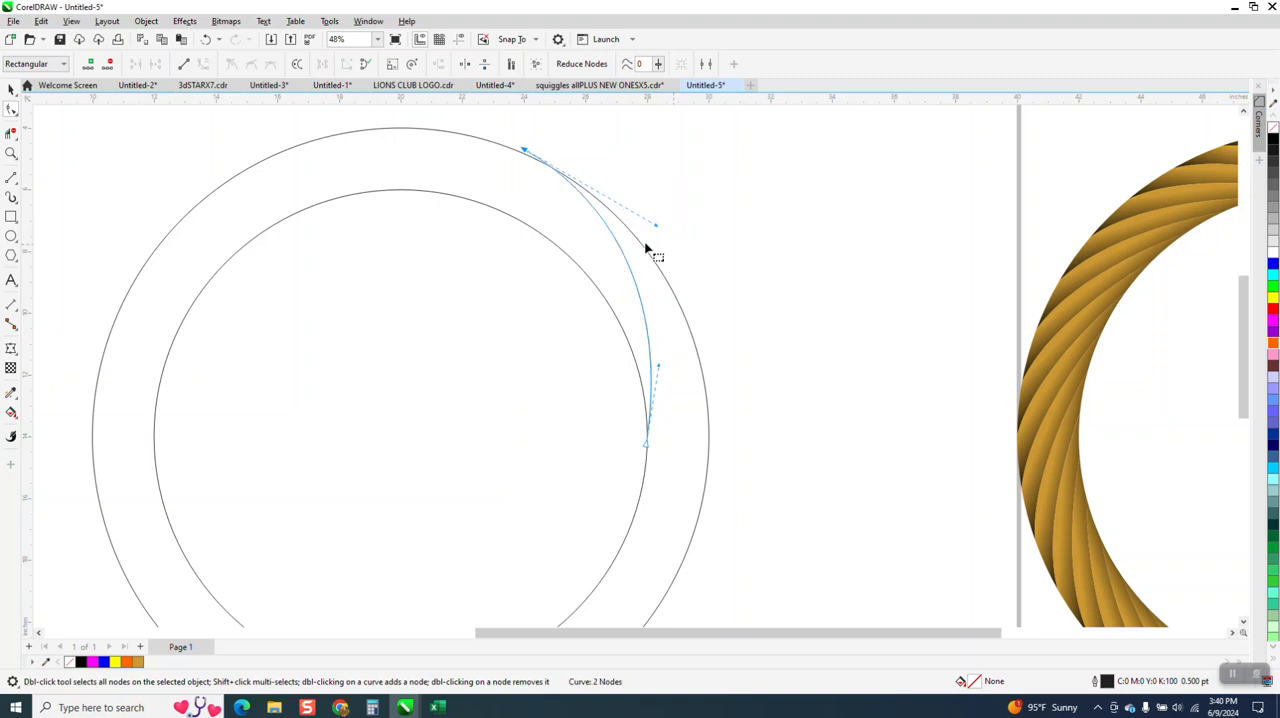
Step: Create a copy of the guide curve rotated 10 degrees about the circles' centre
scroll(425, 265, down, 2)
click(12, 88)
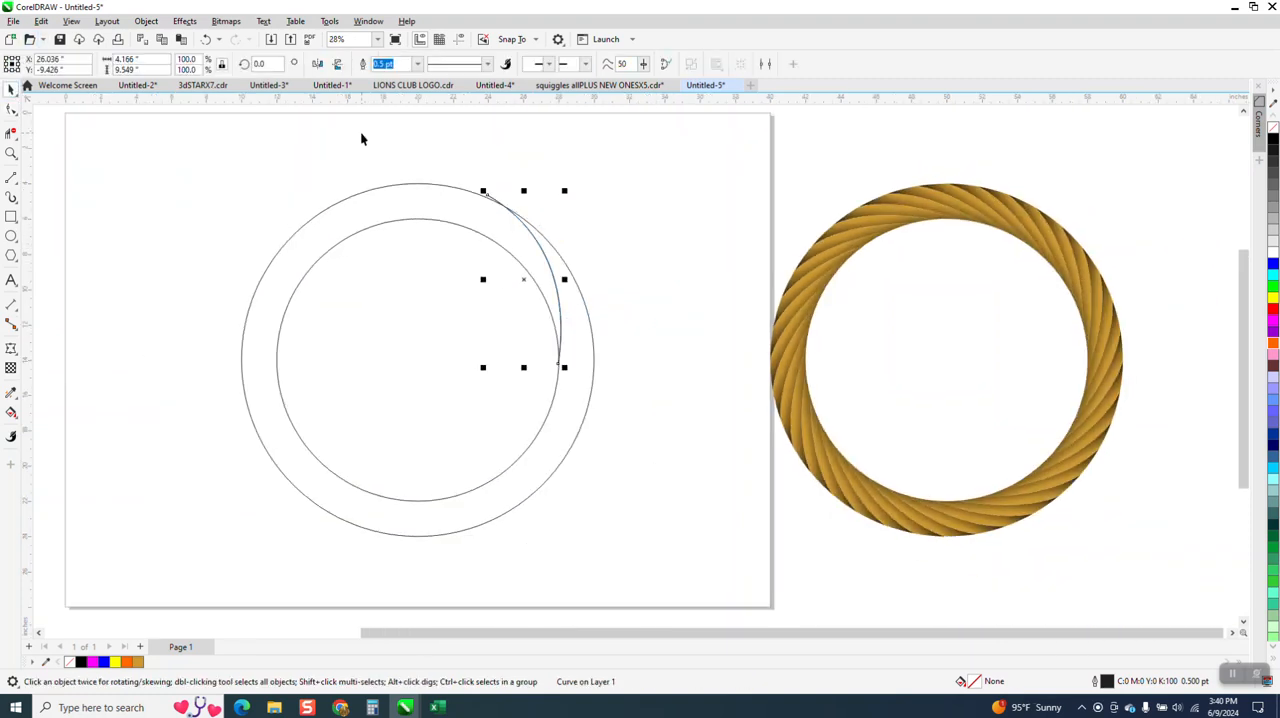
text(10)
key(Return)
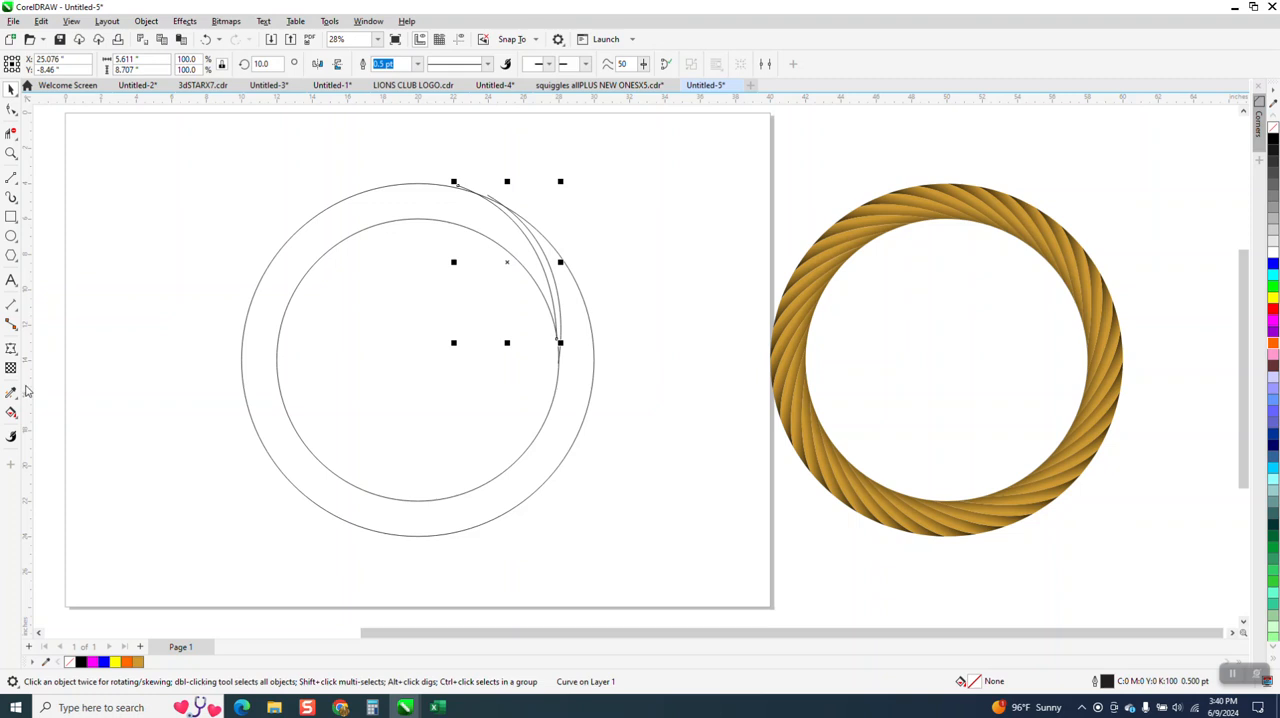
Step: Smart-fill the region between the two guide curves and circles with orange and no outline, and move the resulting strand 5 inches right
click(11, 412)
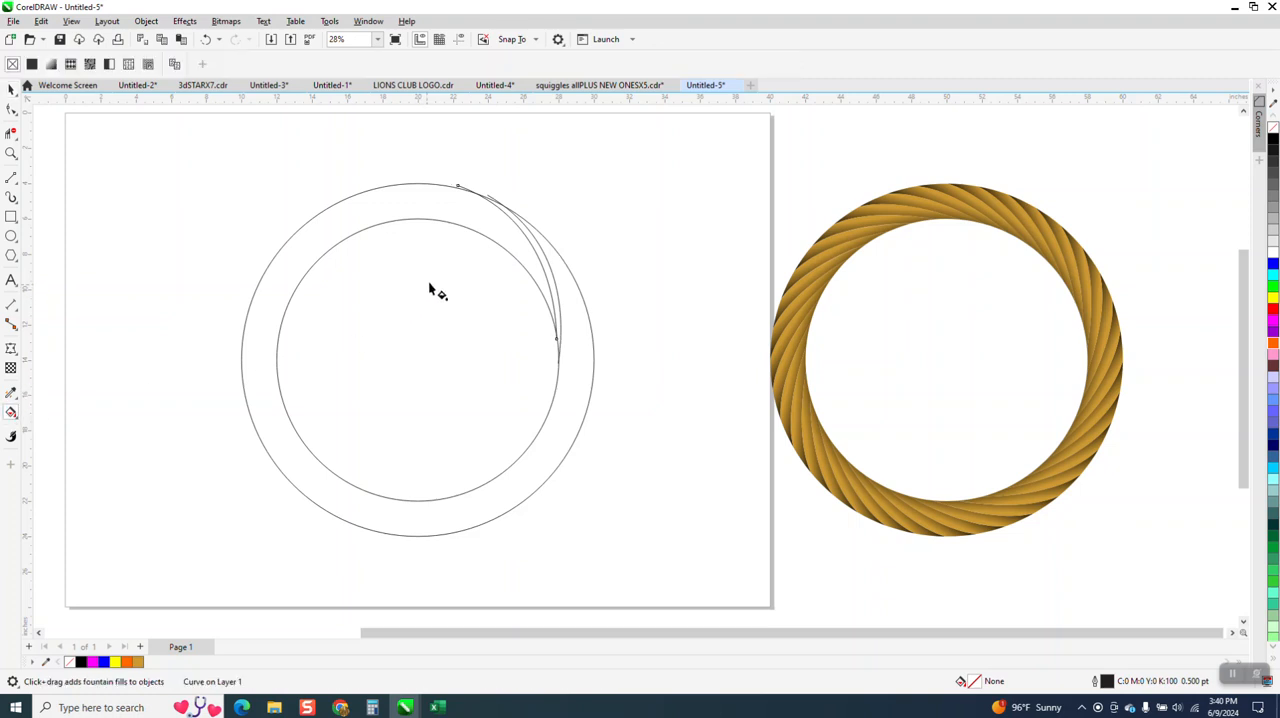
click(17, 420)
click(55, 427)
click(553, 285)
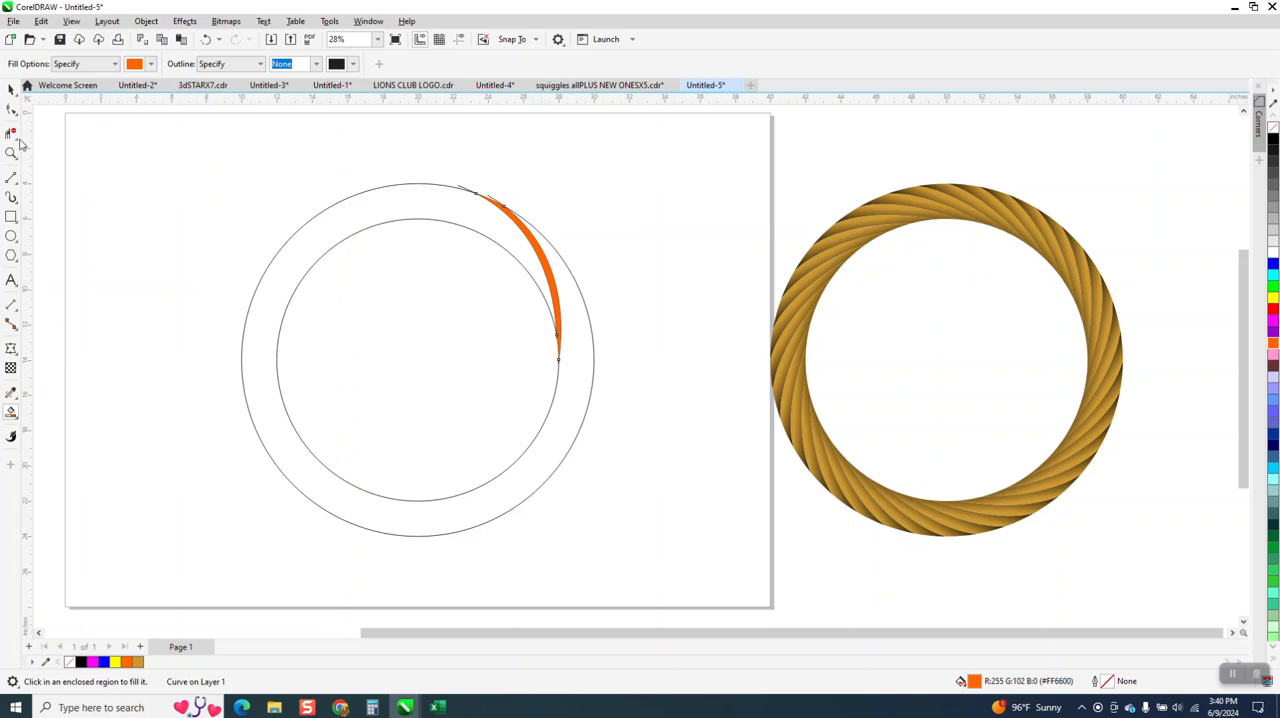
click(11, 89)
key(Right)
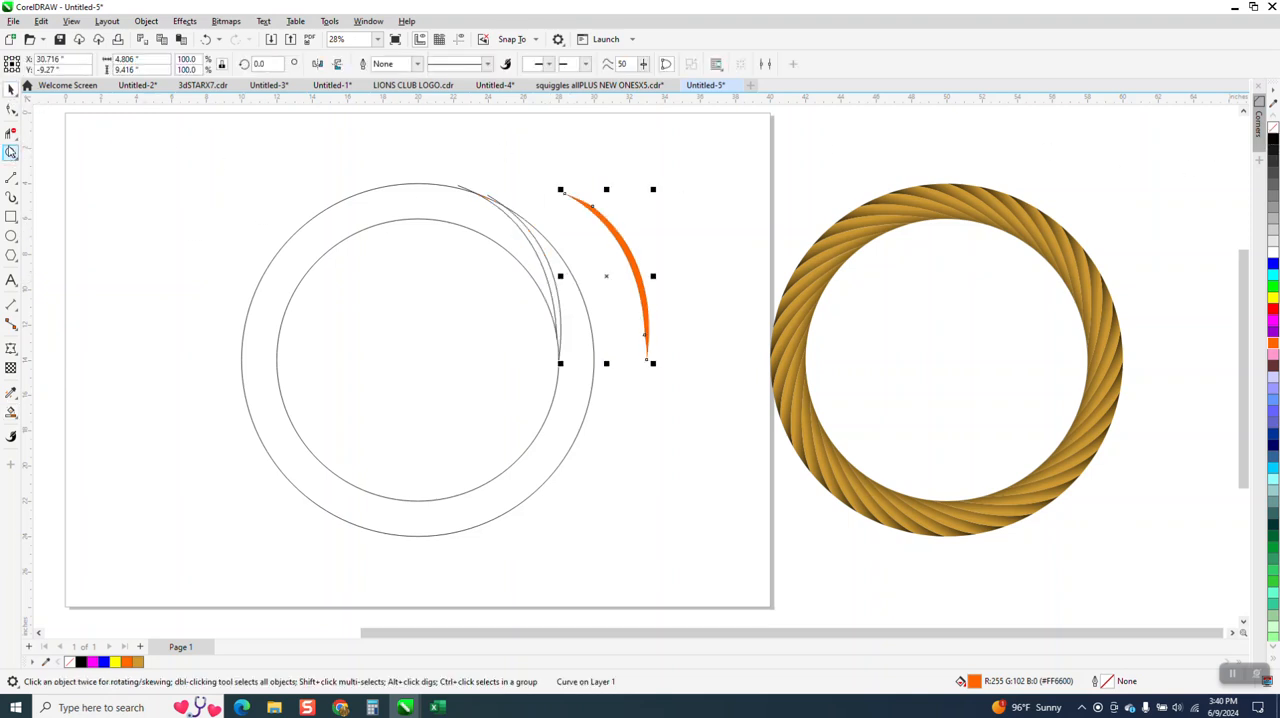
Step: Apply a fountain fill across the orange strand with black at both ends and orange in the middle
click(11, 153)
drag(553, 173, 675, 378)
click(11, 411)
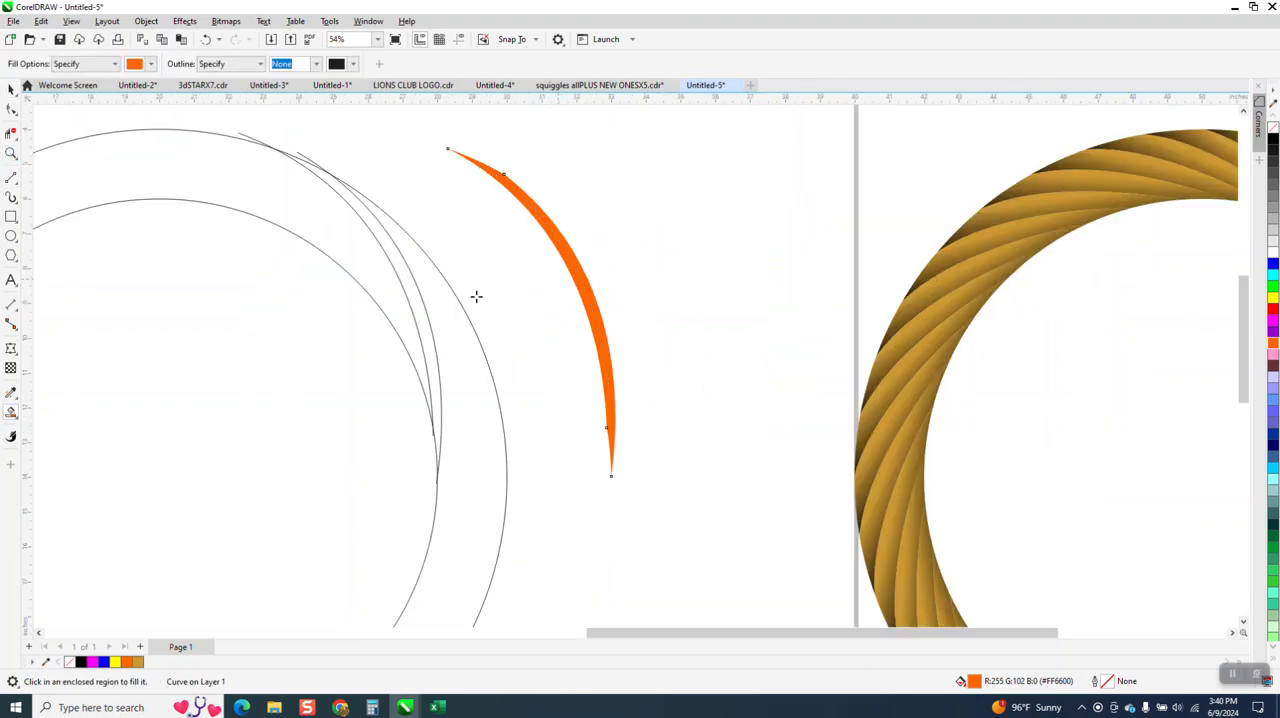
click(13, 417)
click(51, 416)
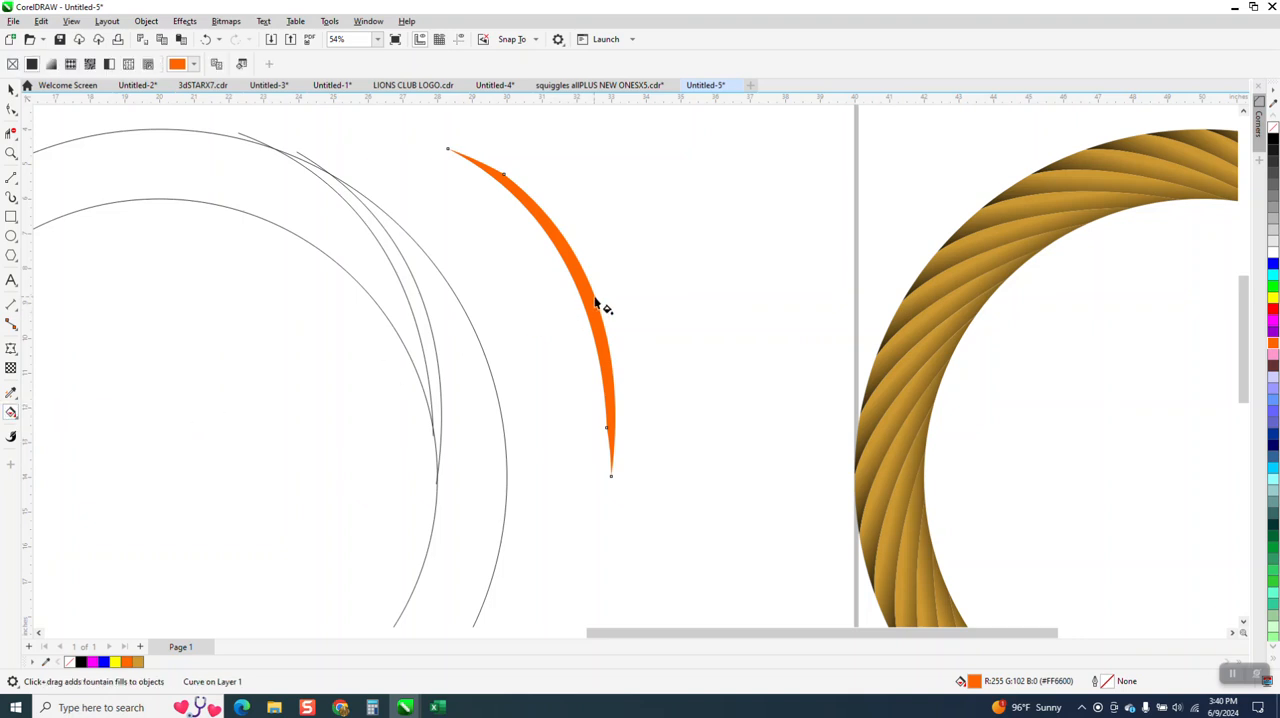
drag(589, 296, 640, 277)
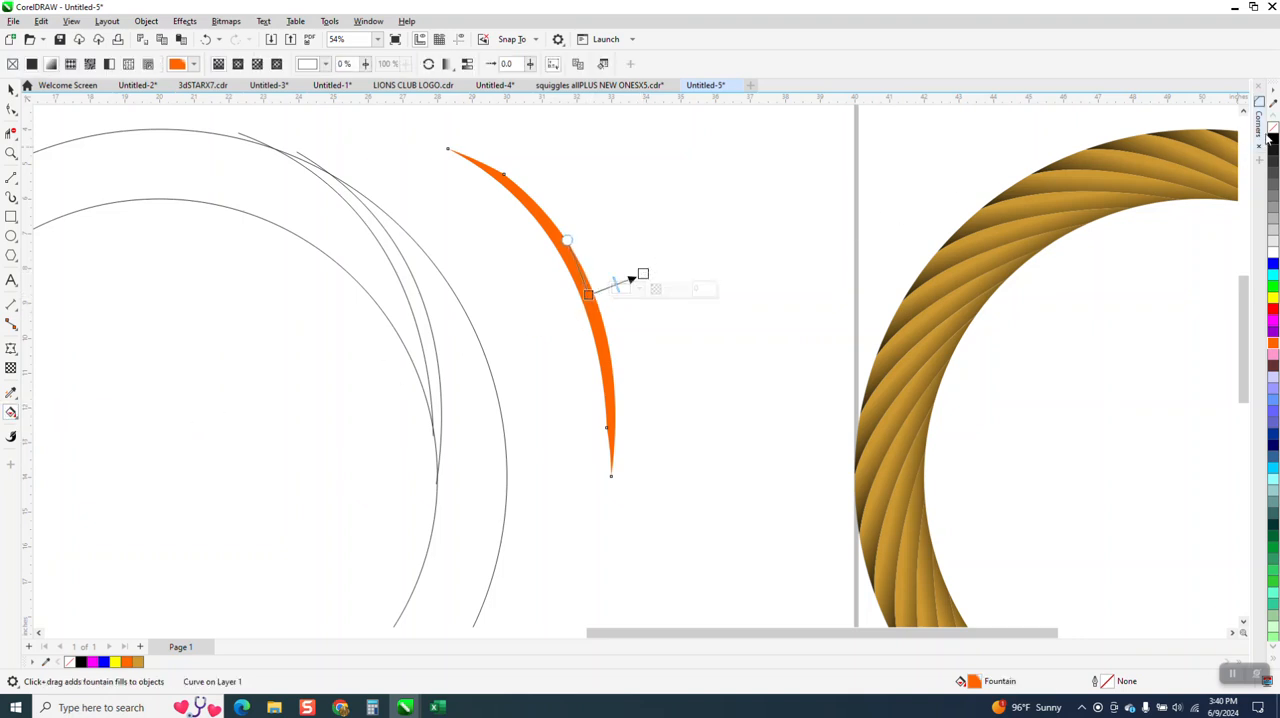
drag(1274, 140, 550, 311)
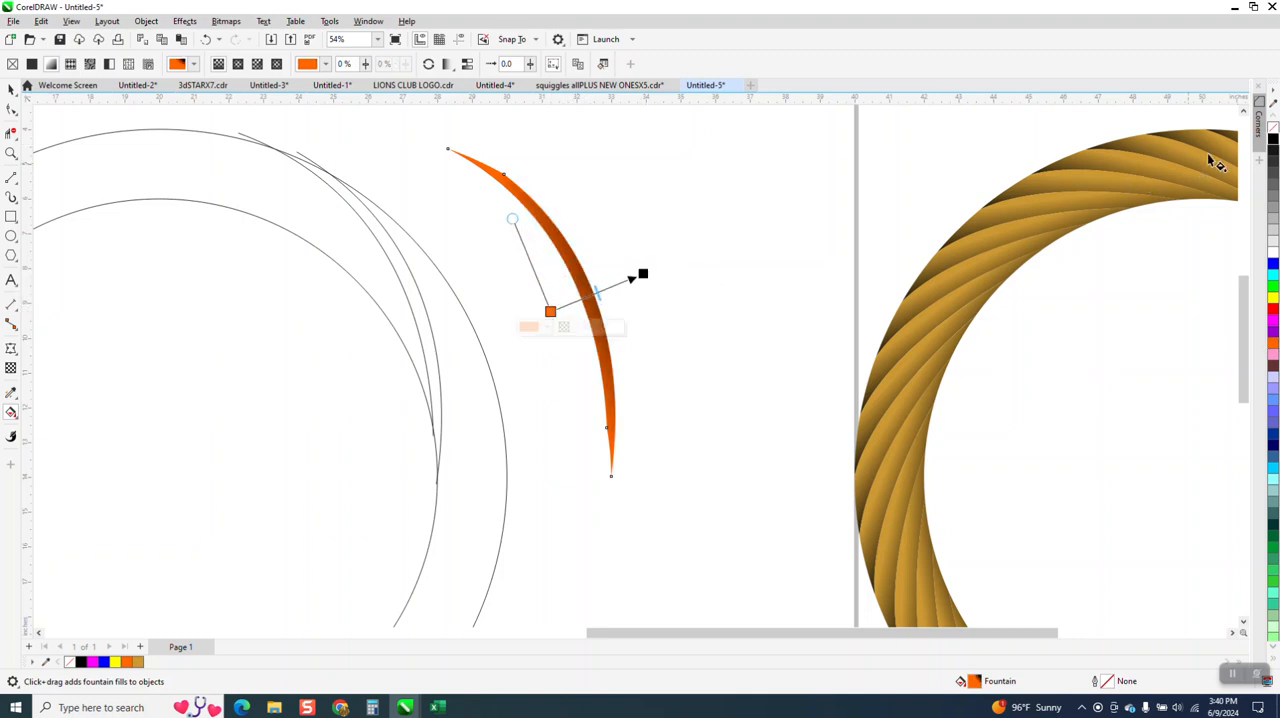
drag(1274, 140, 550, 311)
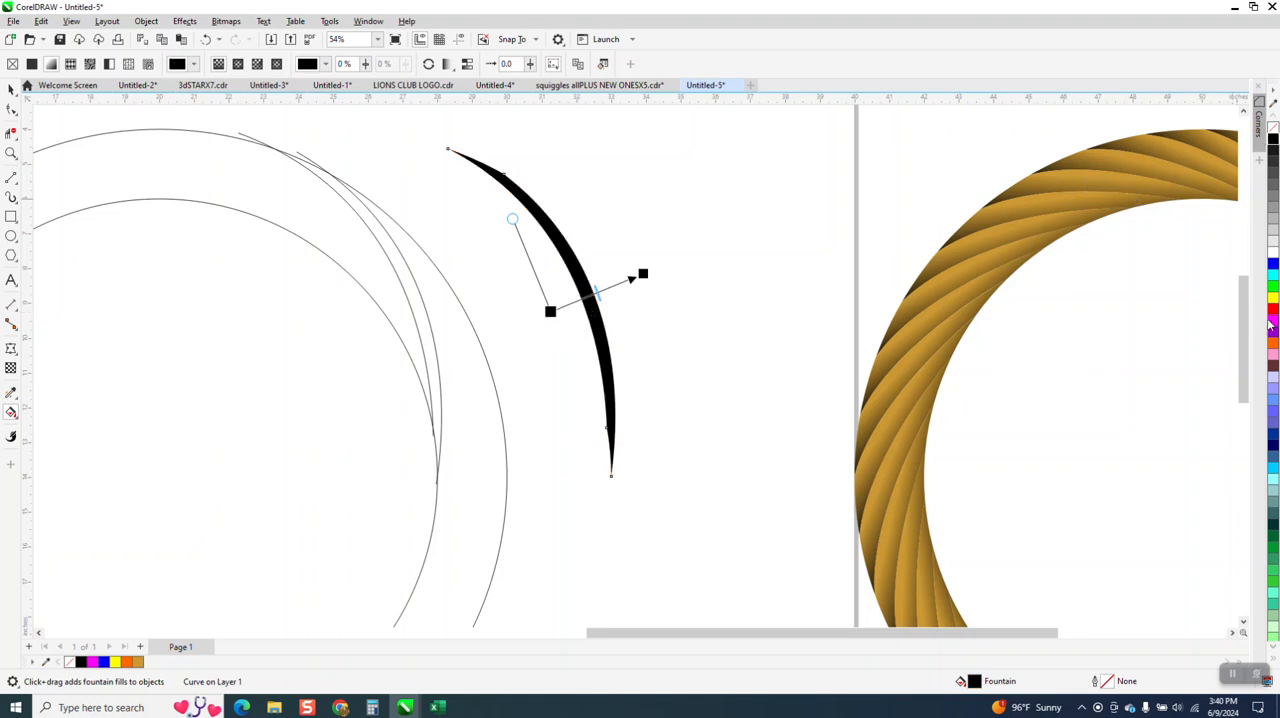
drag(1275, 343, 589, 299)
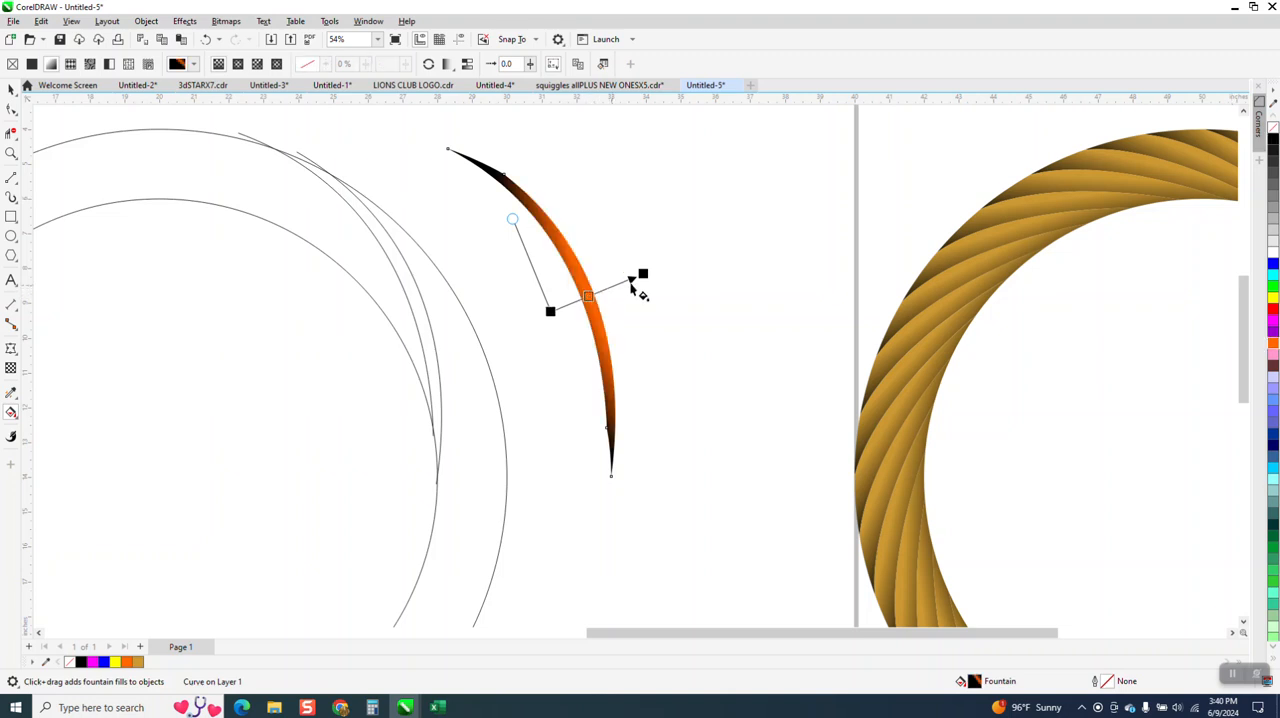
Step: Adjust the strand's fountain fill by pulling its inner black end further out and shortening the perpendicular spread slightly
click(11, 153)
drag(416, 132, 751, 544)
click(11, 411)
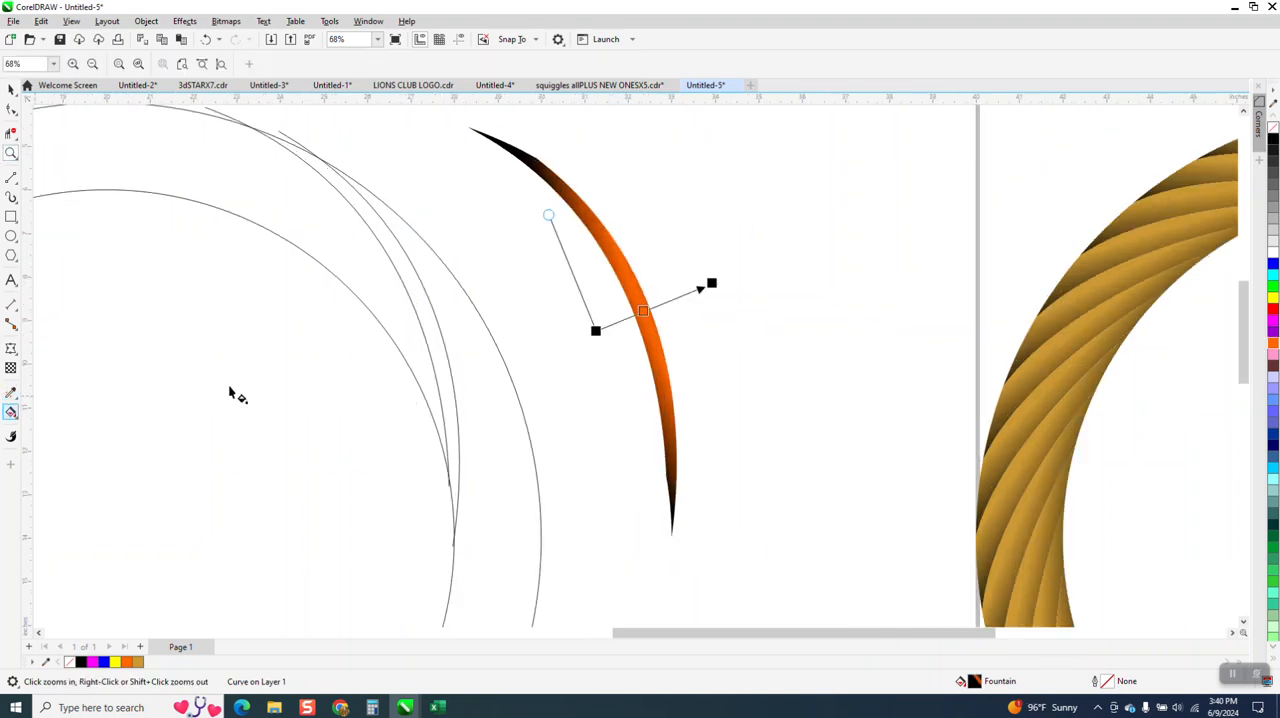
drag(595, 333, 581, 342)
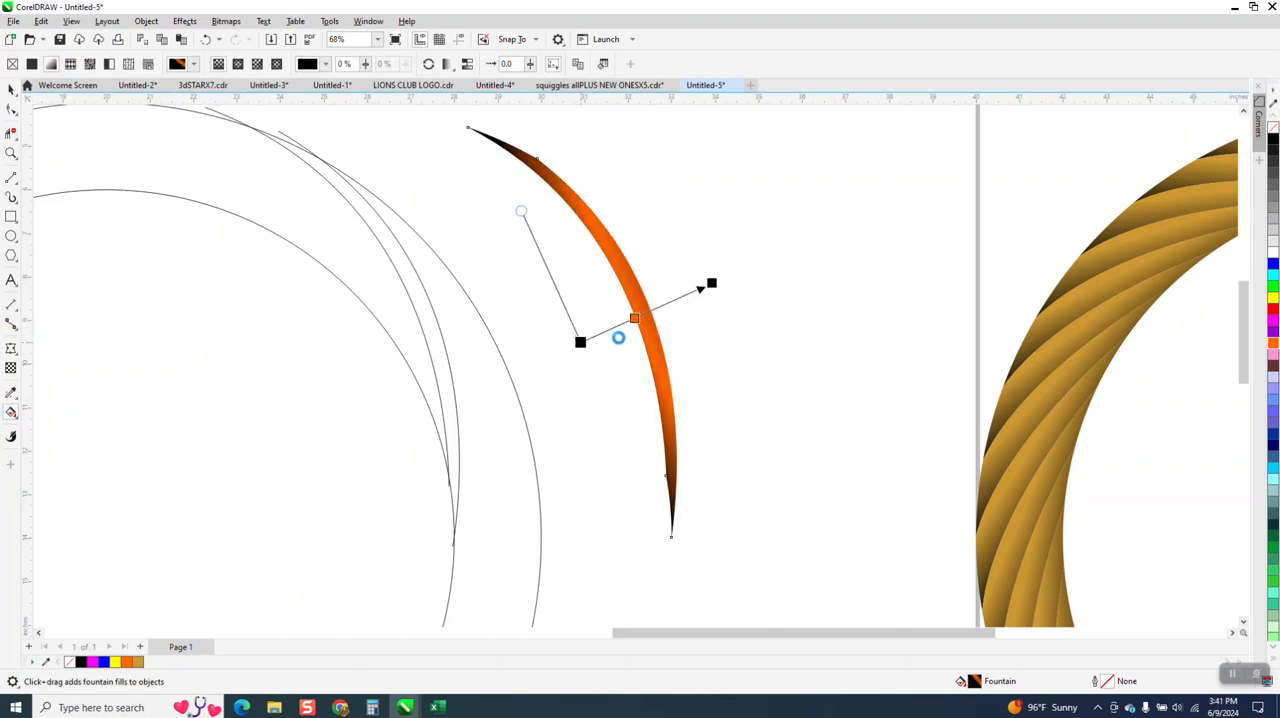
mouse_move(521, 211)
mouse_down()
mouse_move(485, 224)
mouse_move(556, 215)
mouse_move(503, 226)
mouse_move(524, 223)
mouse_up()
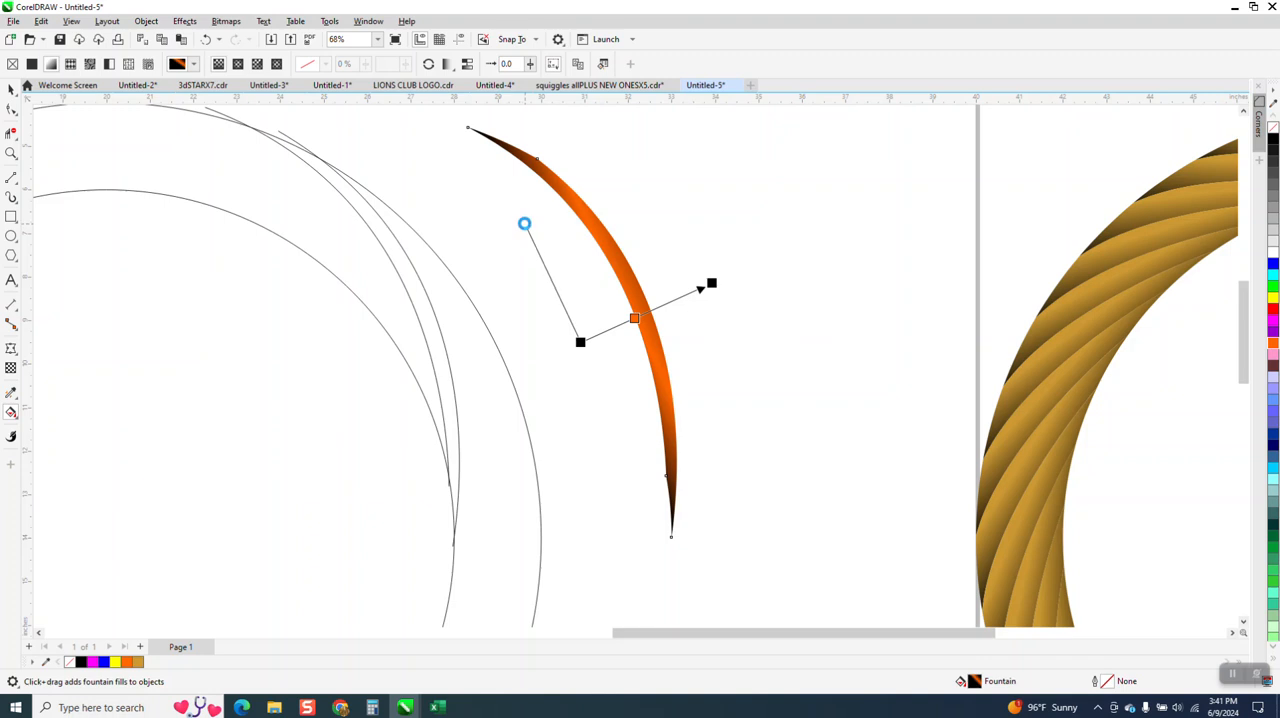
Step: Move both circles and both guide curves together off the page's left side, leaving the gradient strand in place
scroll(571, 275, down, 2)
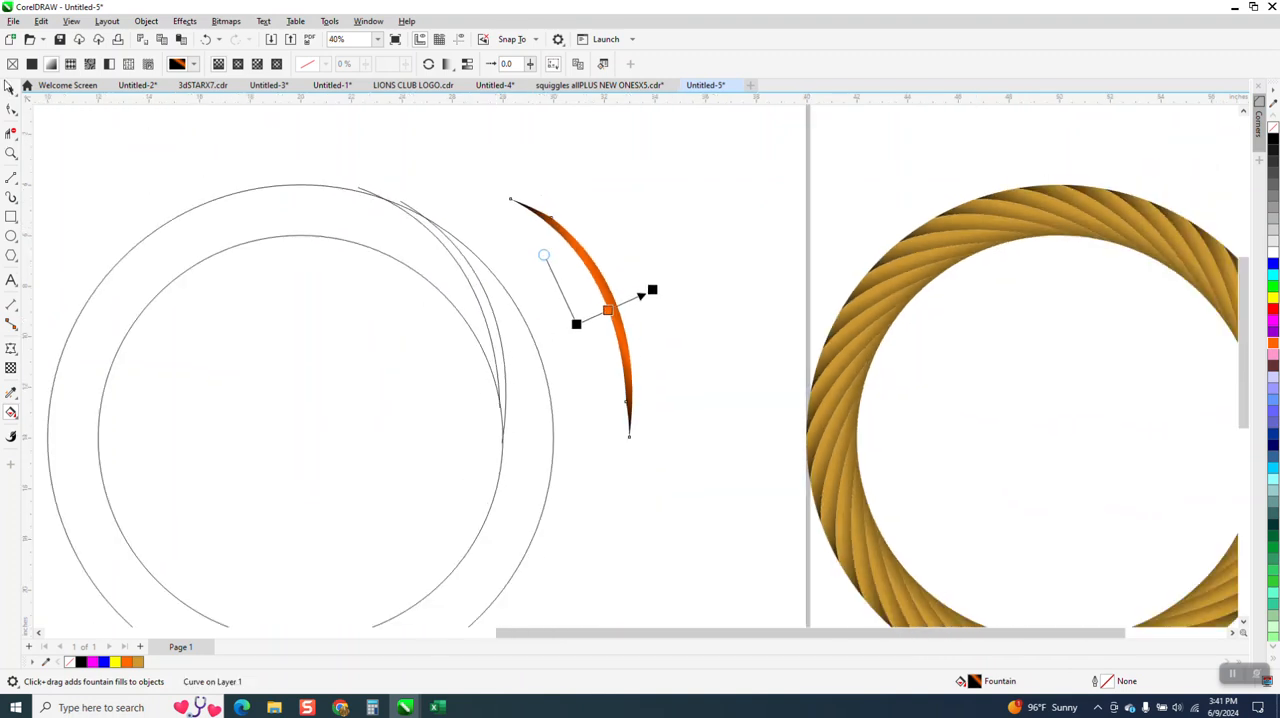
click(11, 88)
scroll(250, 209, down, 2)
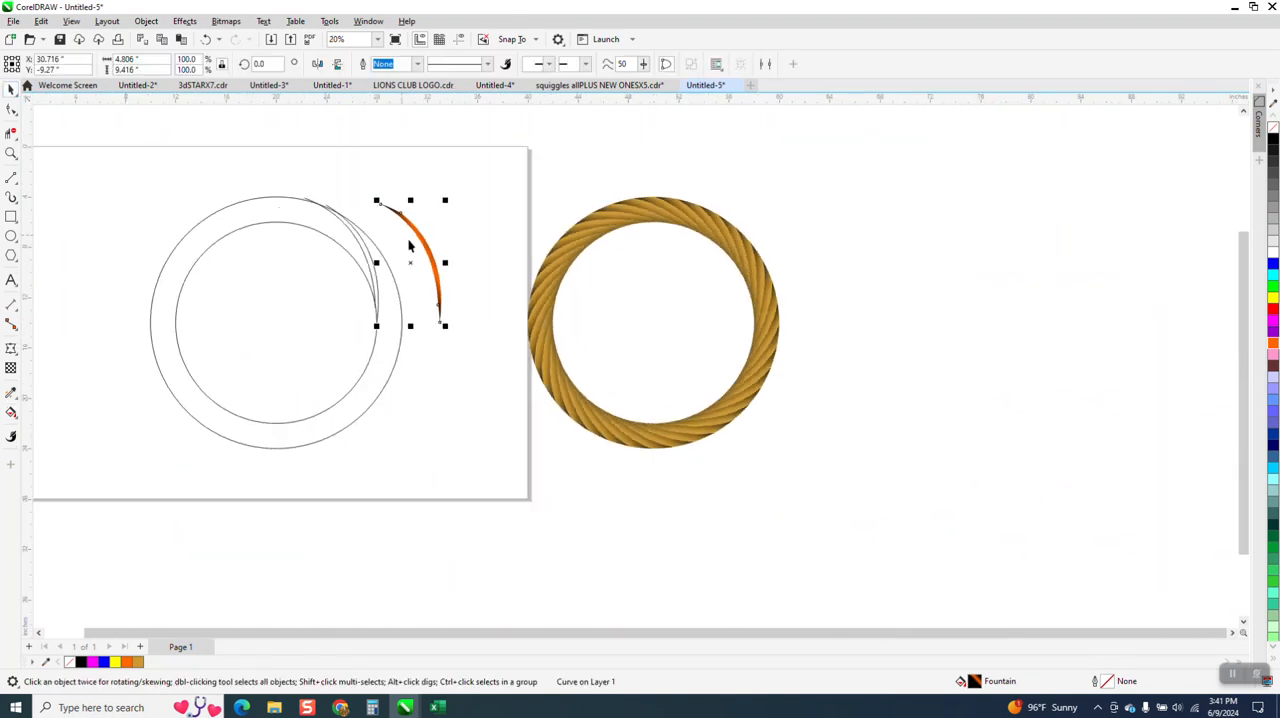
drag(112, 170, 343, 403)
drag(413, 452, 415, 452)
key(Left)
key(Left)
key(Left)
key(Left)
key(Left)
key(Left)
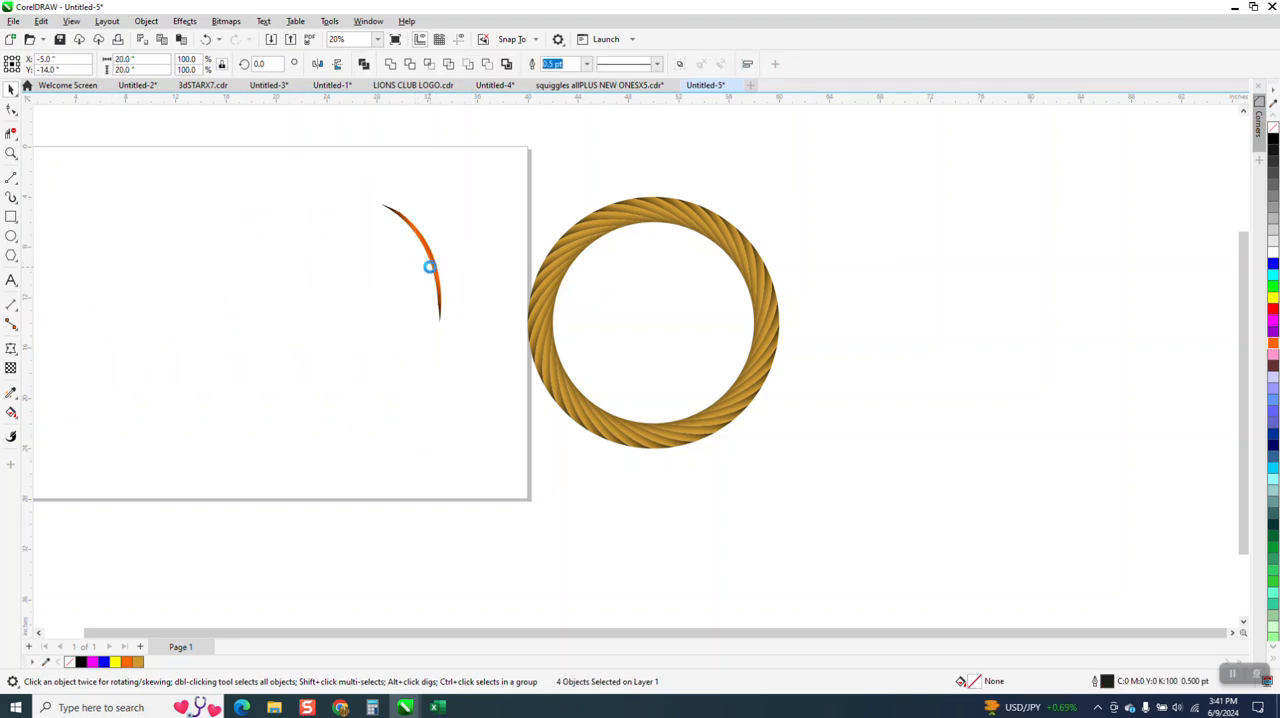
Step: Move the gradient strand 5 inches left, back to its place in the ring
key(Escape)
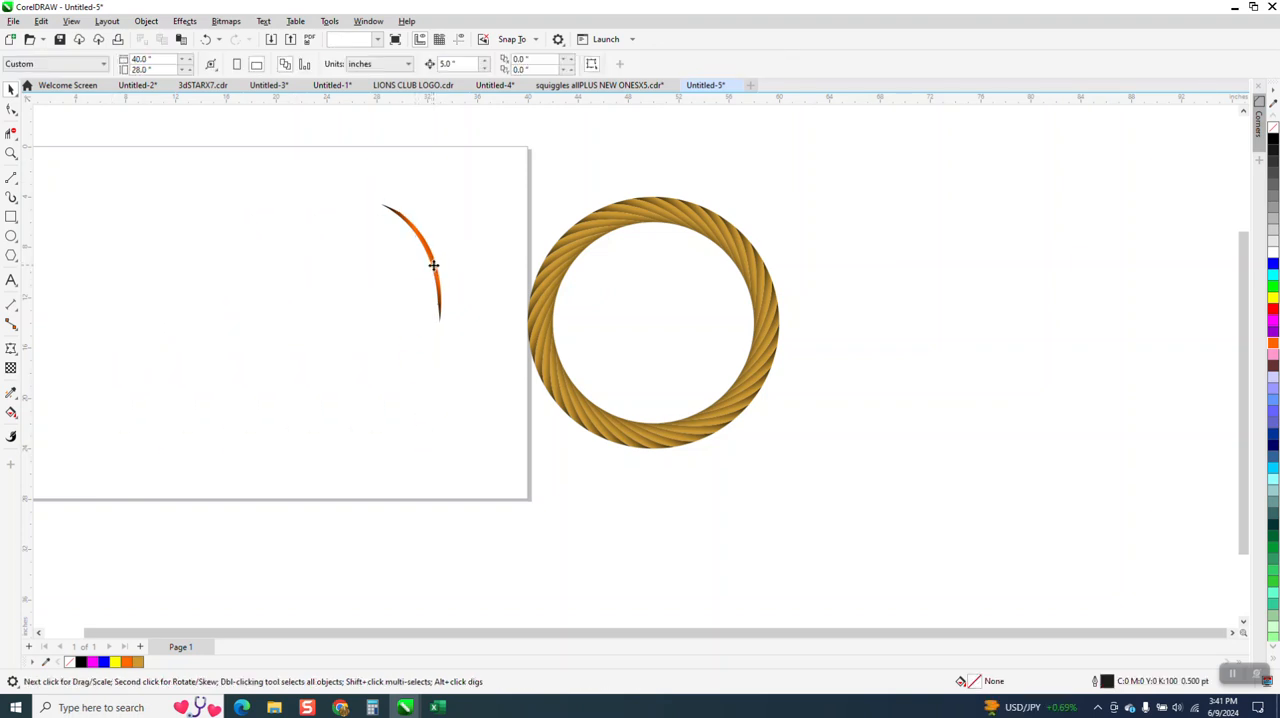
click(434, 270)
key(Left)
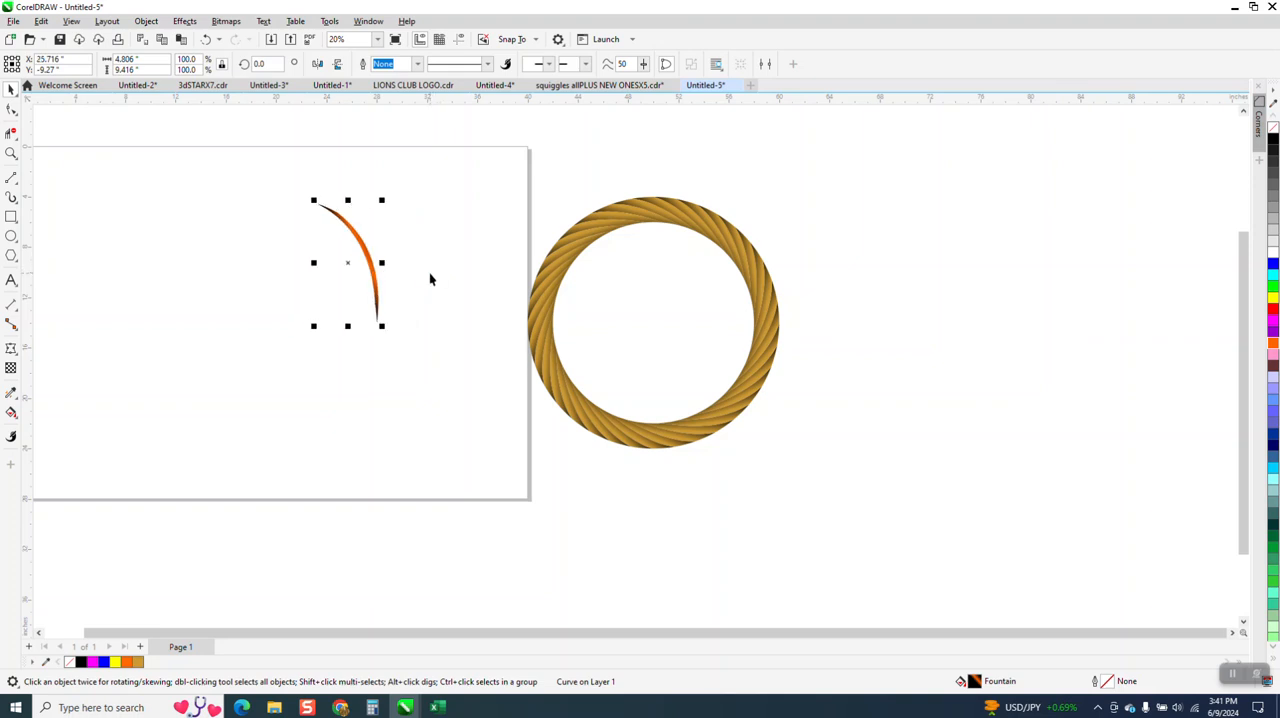
Step: Create a copy of the strand rotated 10 degrees about the ring's centre and repeat the duplication until the ring is complete
click(254, 67)
text(10)
key(Return)
key(ctrl+d)
key(ctrl+d)
key(ctrl+d)
key(ctrl+d)
key(ctrl+d)
key(ctrl+d)
key(ctrl+d)
key(ctrl+d)
key(ctrl+d)
key(ctrl+d)
key(ctrl+d)
key(ctrl+d)
key(ctrl+d)
key(ctrl+d)
key(ctrl+d)
key(ctrl+d)
key(ctrl+d)
key(ctrl+d)
key(ctrl+d)
key(ctrl+d)
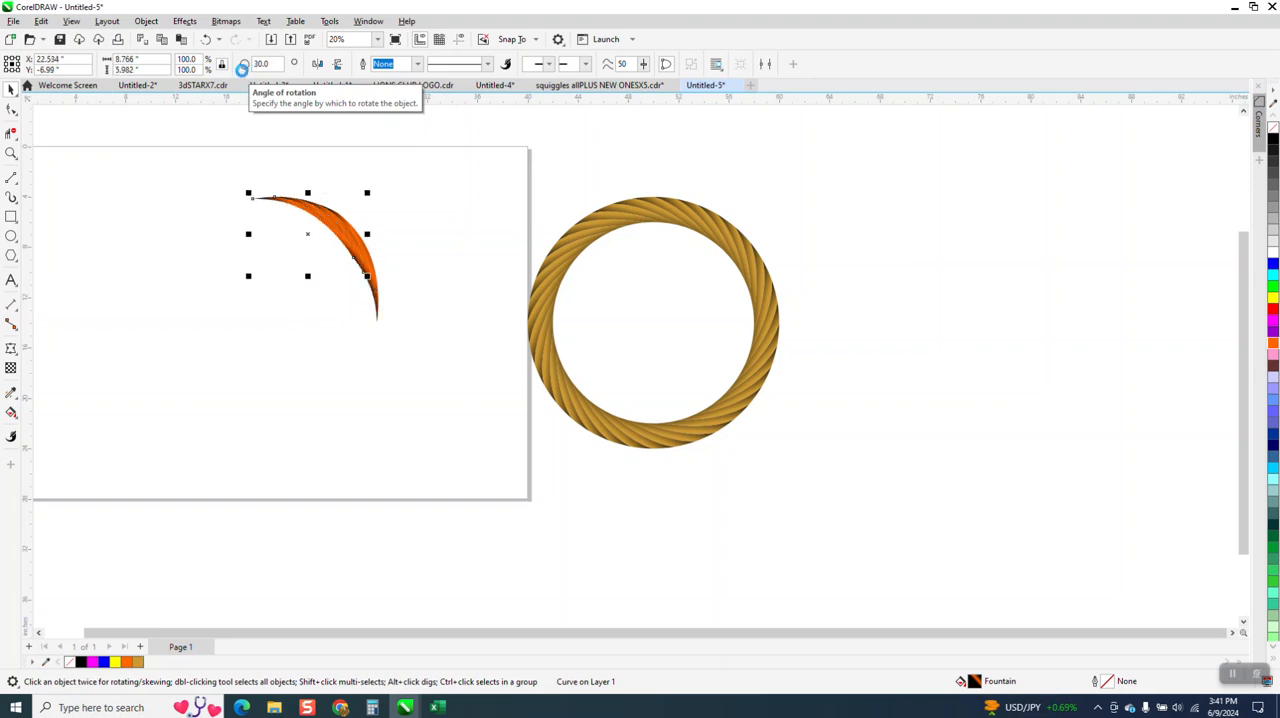
key(ctrl+d)
key(ctrl+d)
key(ctrl+d)
key(ctrl+d)
key(ctrl+d)
key(ctrl+d)
key(ctrl+d)
key(ctrl+d)
key(ctrl+d)
key(ctrl+d)
key(ctrl+d)
key(ctrl+d)
key(ctrl+d)
key(ctrl+d)
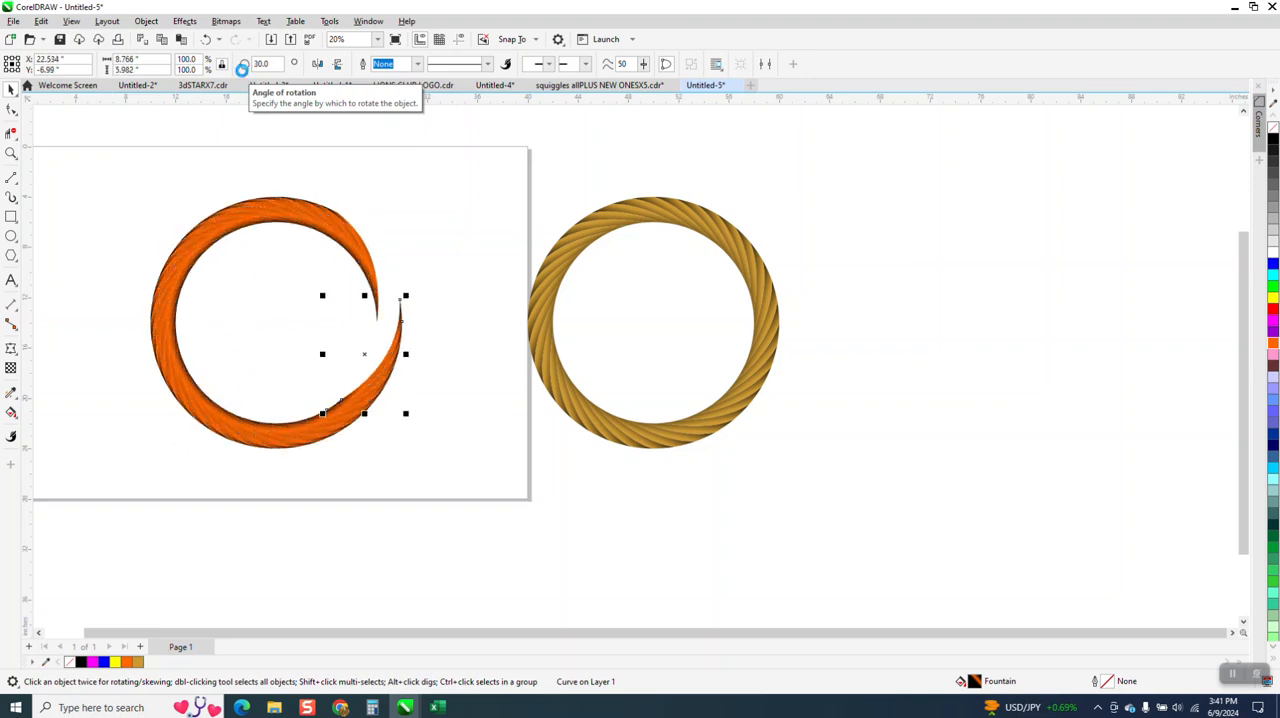
Step: Compare the strand shading along the upper part of the orange rope ring with the gold sample ring
click(11, 153)
drag(229, 183, 323, 257)
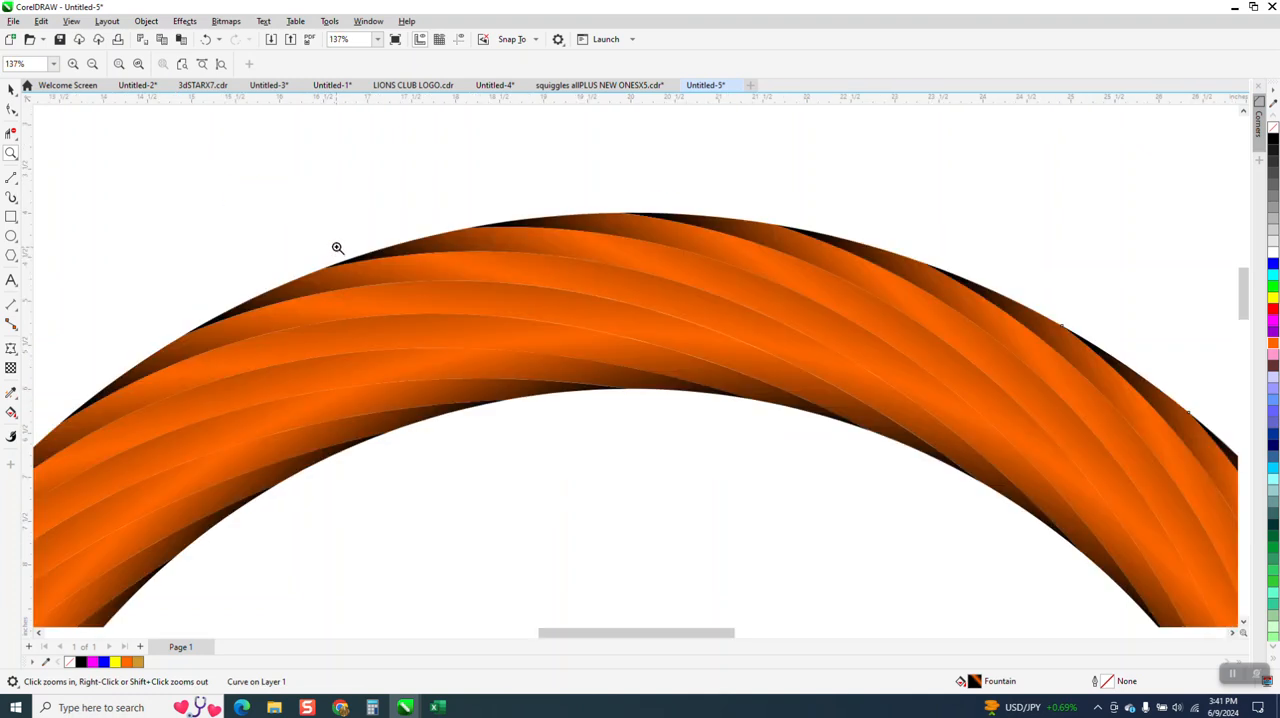
scroll(337, 247, down, 4)
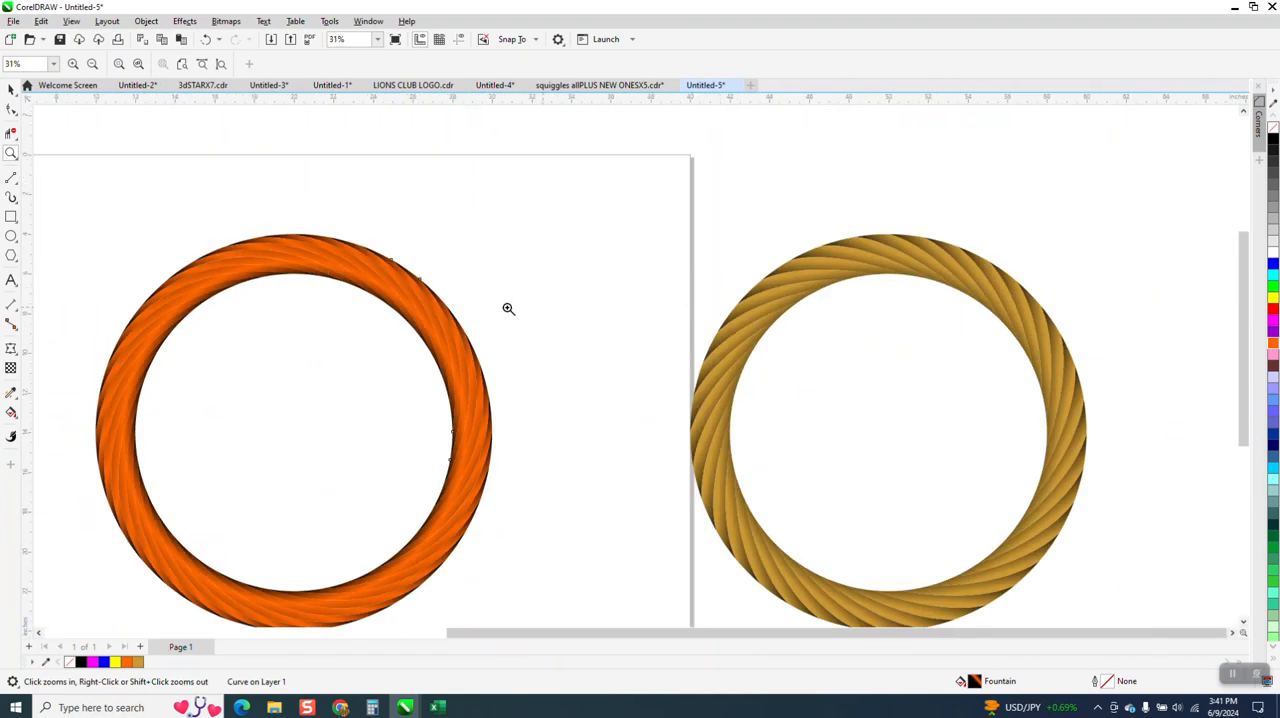
drag(751, 235, 961, 365)
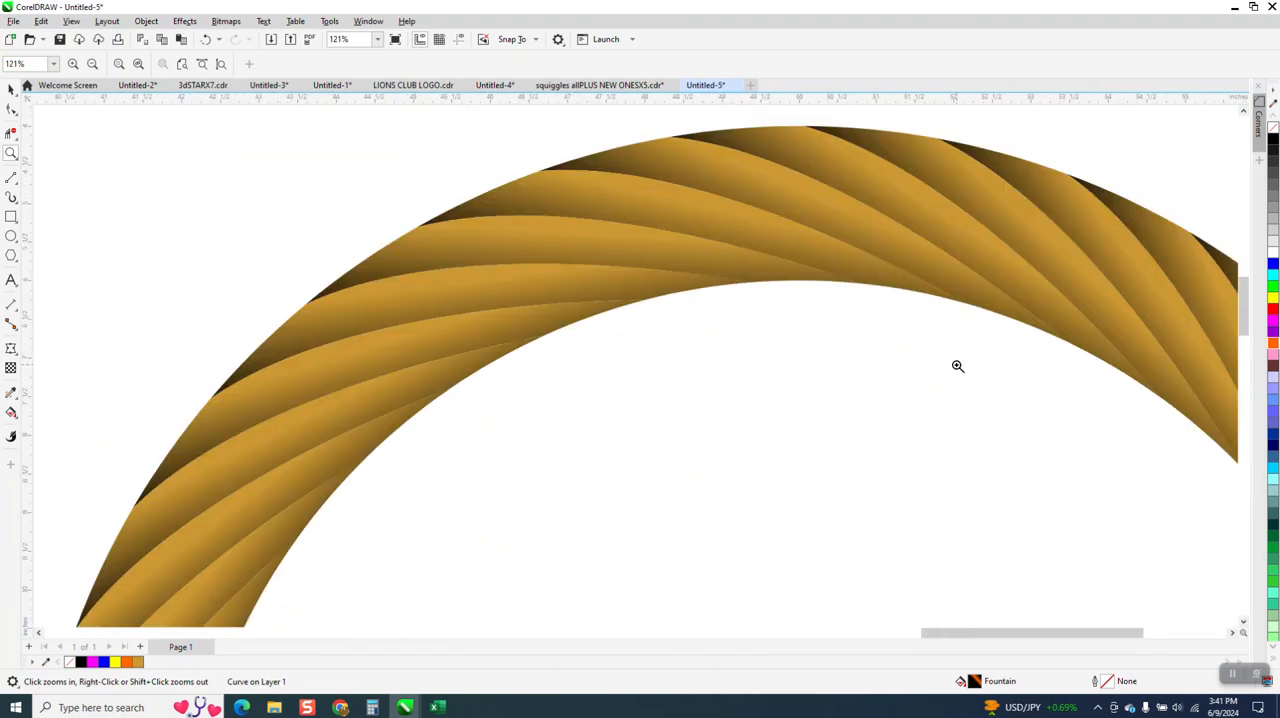
scroll(618, 250, down, 3)
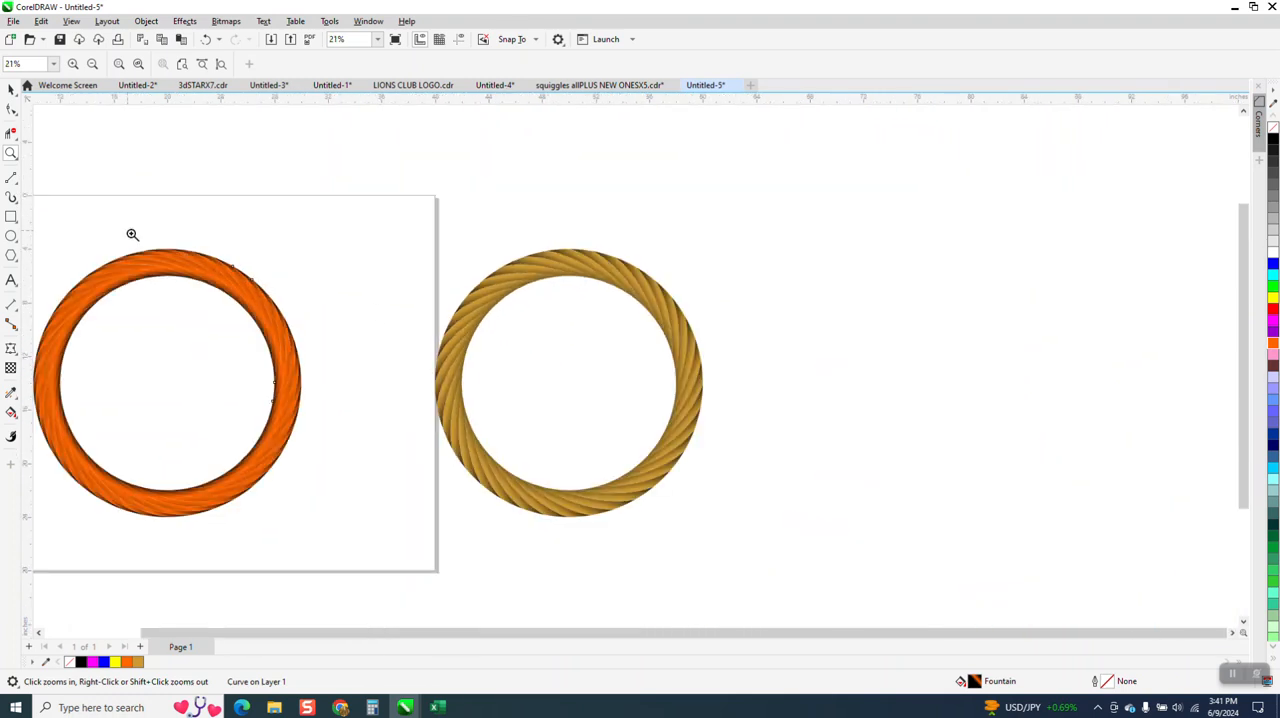
scroll(230, 309, up, 4)
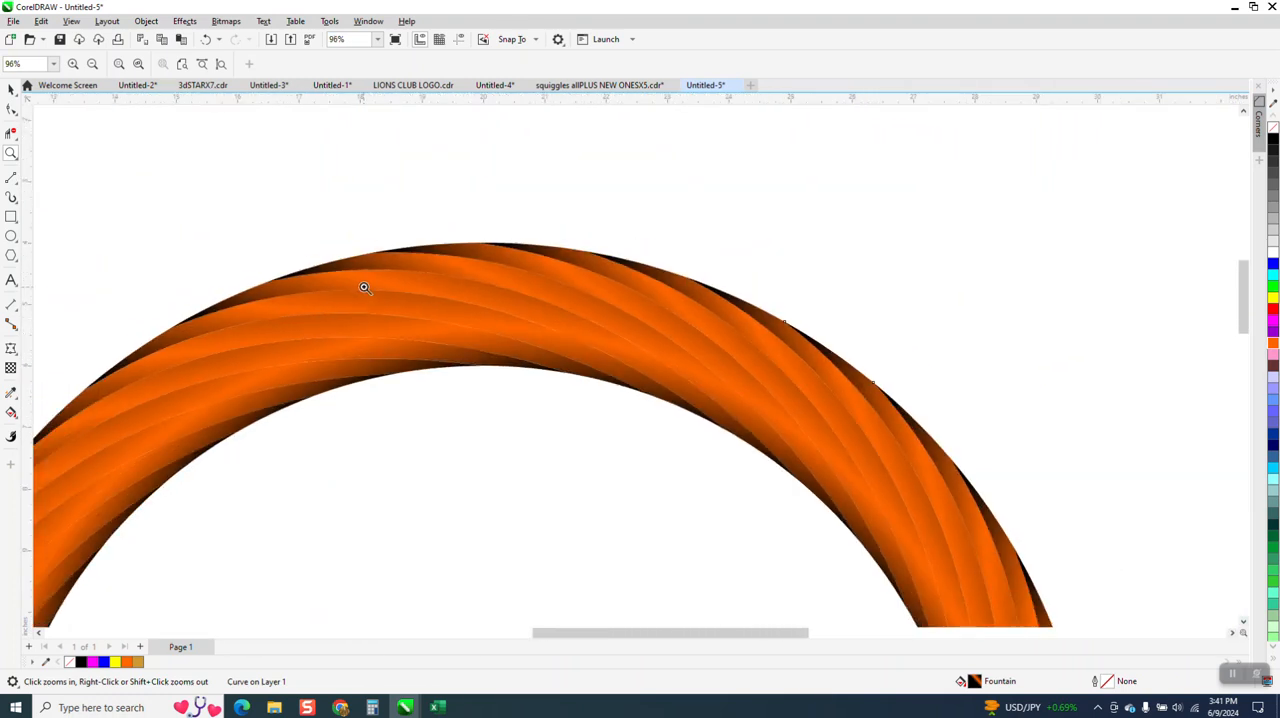
scroll(364, 288, down, 3)
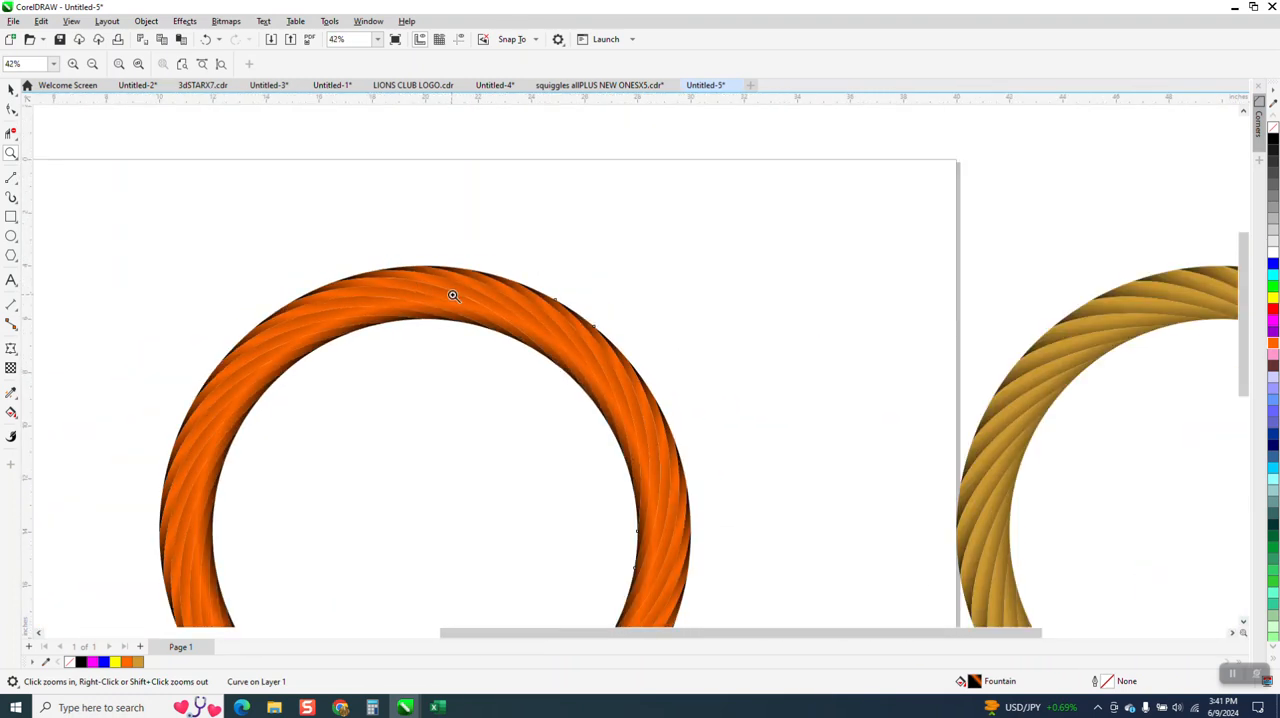